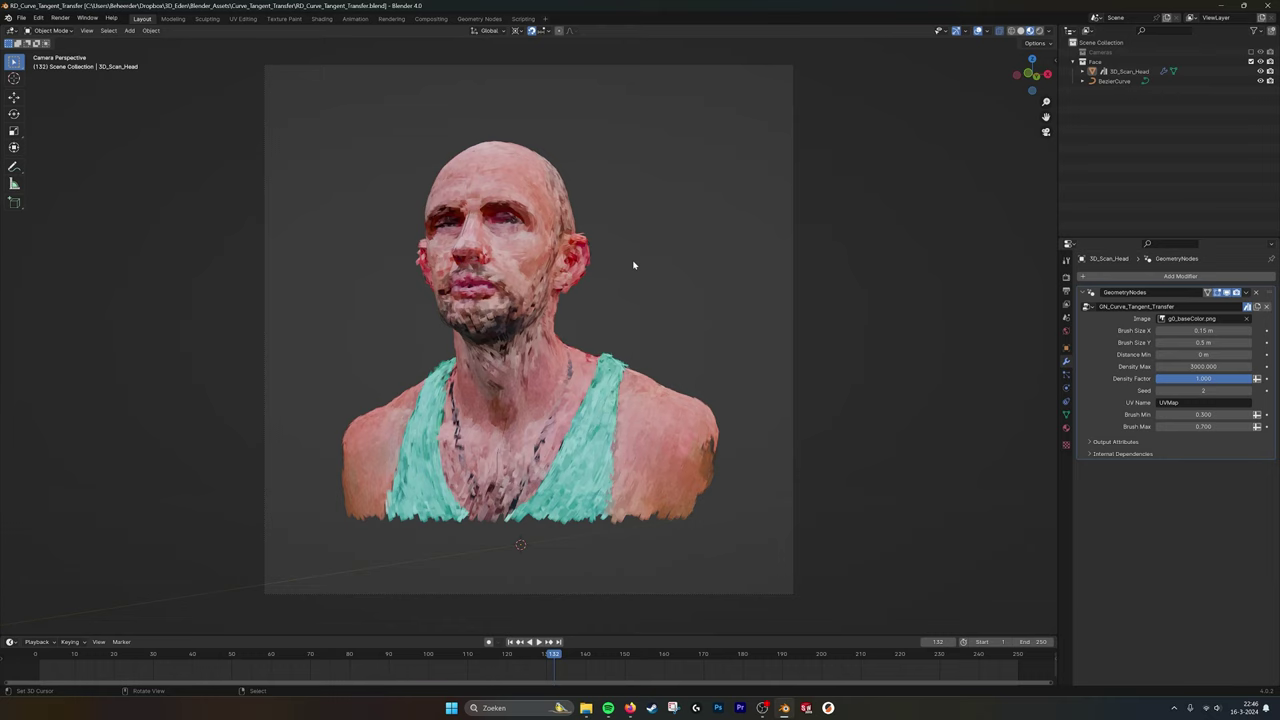
- Look over the painted head, and switch to Firefox to view the head scan creator's Sketchfab model page
middle_click_drag(617, 340, 585, 288)
scroll(647, 326, "up", 3)
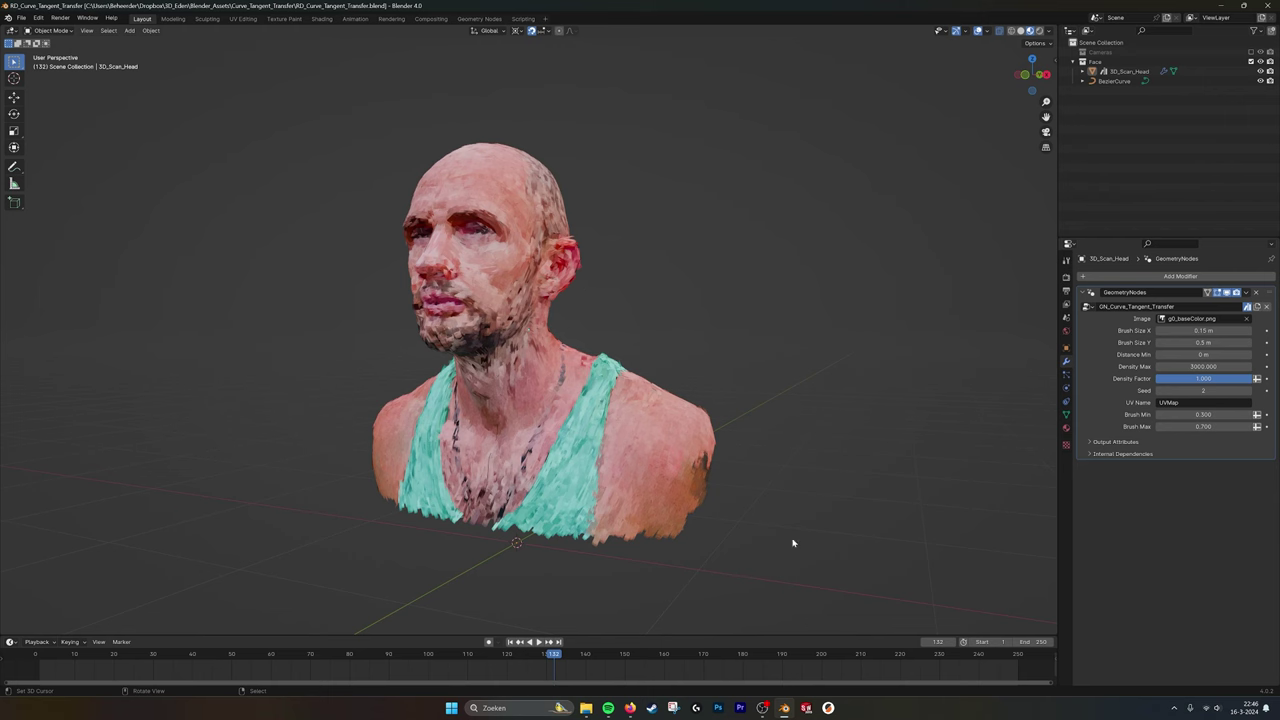
mouse_move(630, 707)
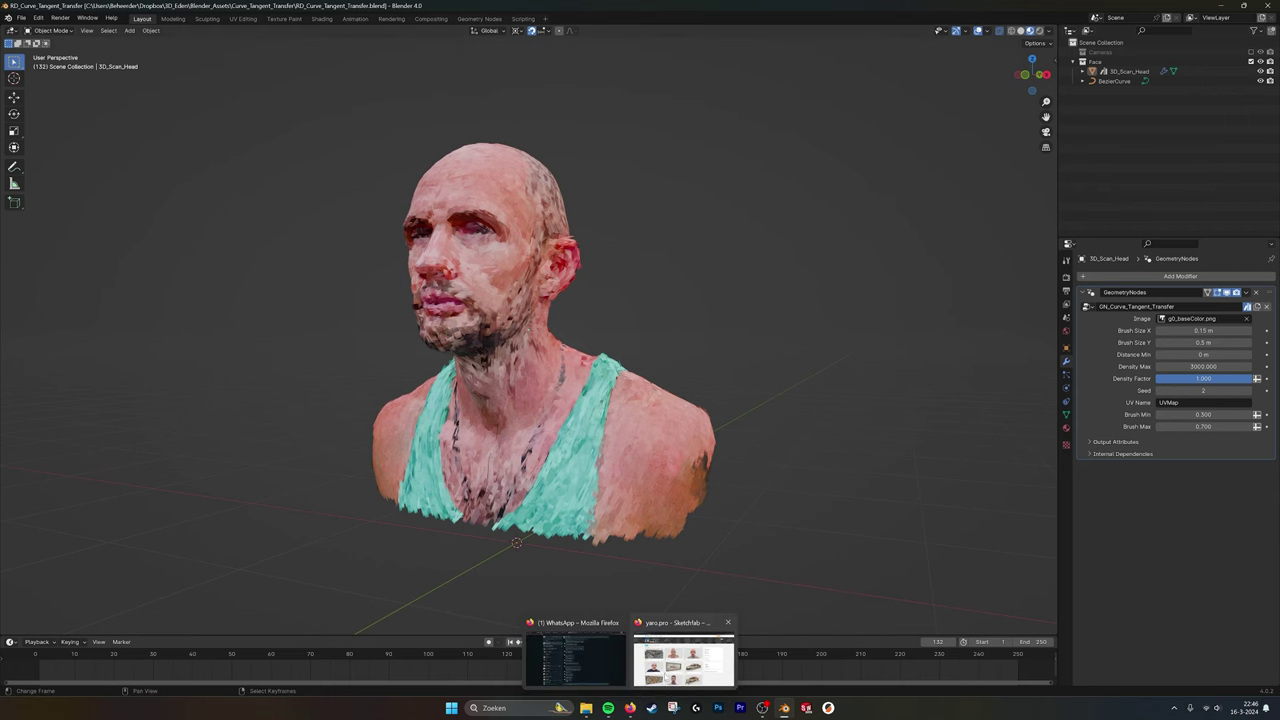
left_click(690, 658)
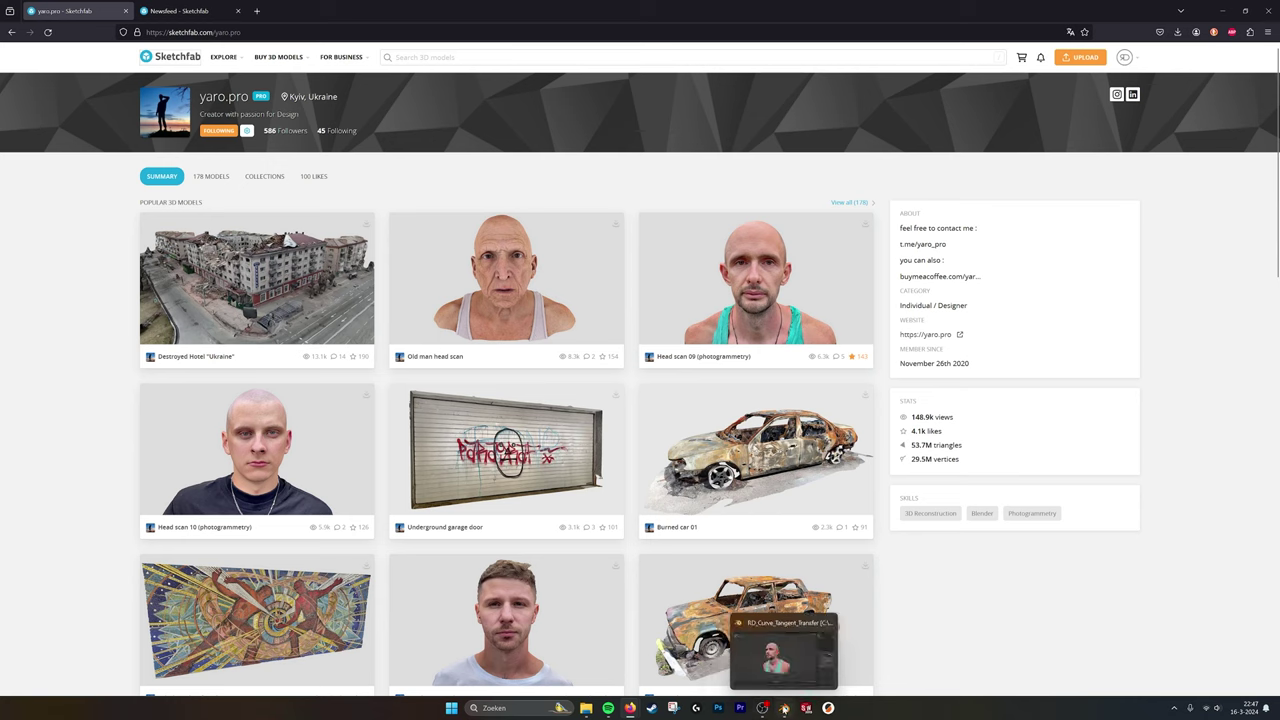
- Switch back to Blender and examine the brush strokes on the face and the side of the head
left_click(784, 708)
middle_click_drag(623, 240, 674, 246)
scroll(672, 323, "up", 2)
middle_click_drag(567, 270, 590, 295)
scroll(591, 269, "up", 4)
scroll(590, 295, "down", 2)
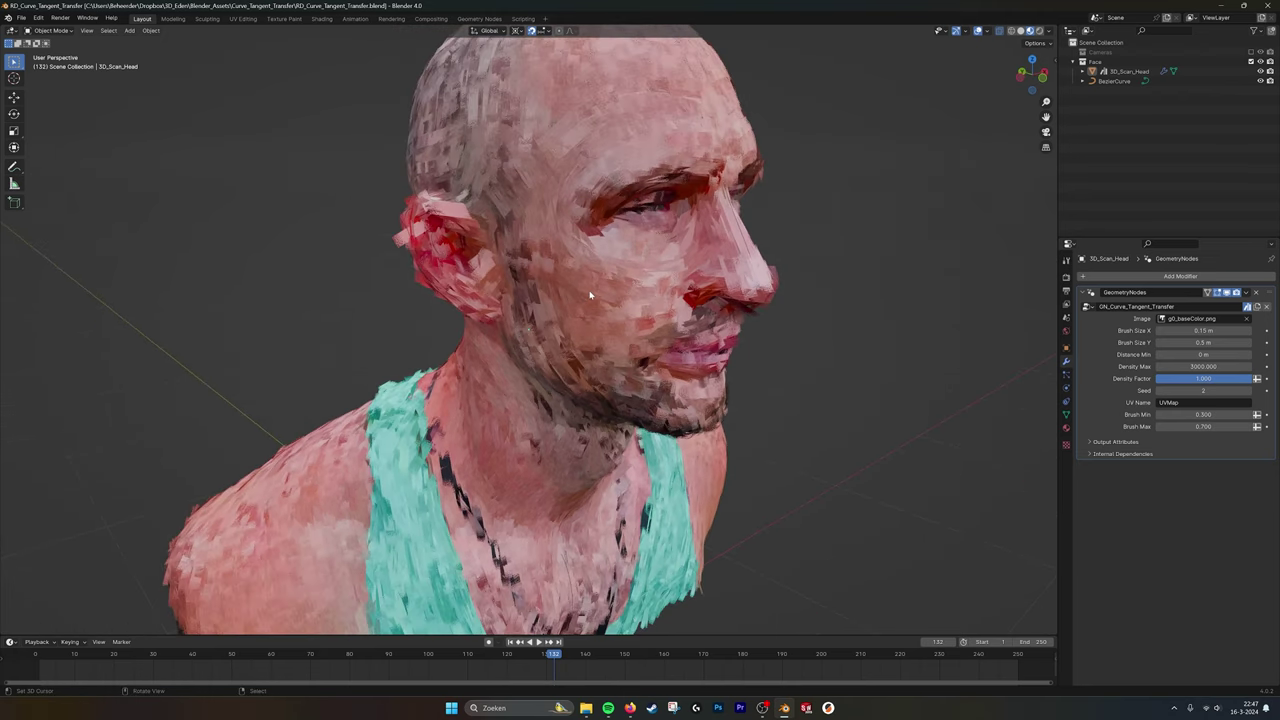
middle_click_drag(756, 191, 691, 217)
scroll(674, 183, "down", 2)
- Turn off the GeometryNodes modifier's viewport display on 3D_Scan_Head to view the original scan, and turn it back on
left_click(1102, 73)
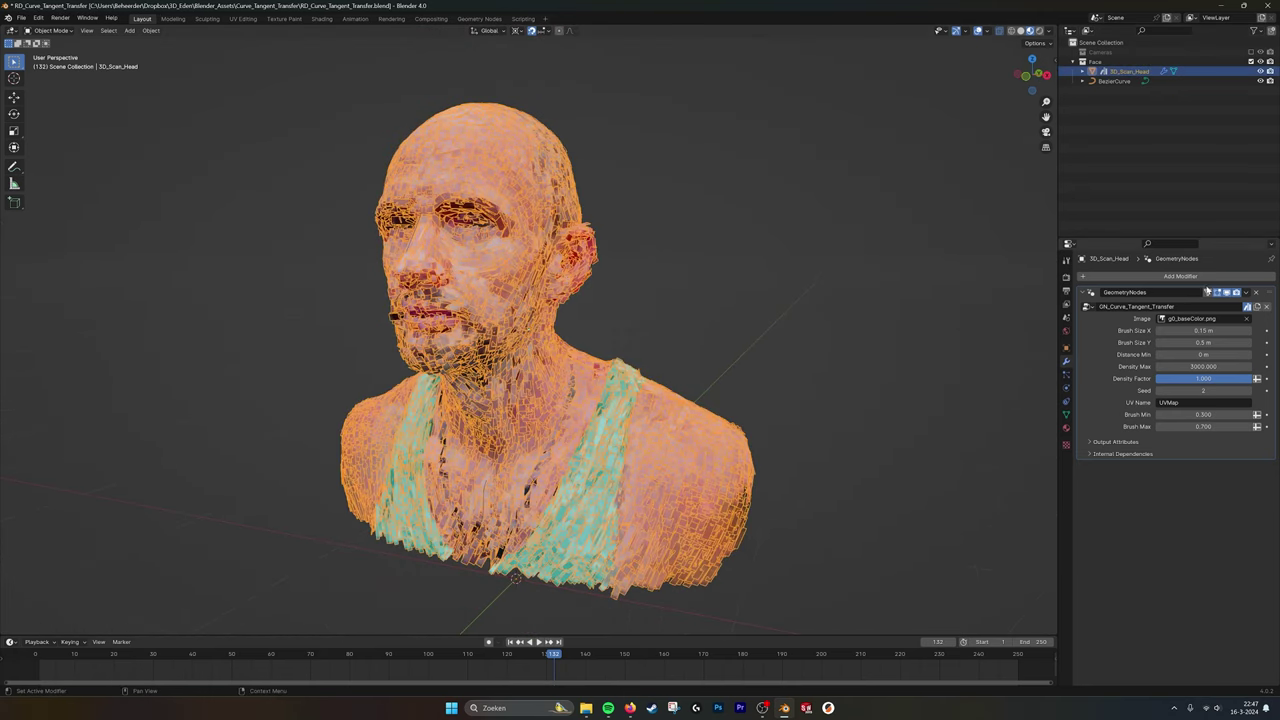
left_click(1226, 294)
left_click(688, 293)
mouse_move(690, 294)
middle_mouse_down()
mouse_move(775, 300)
mouse_move(717, 283)
mouse_move(592, 300)
mouse_move(714, 280)
middle_mouse_up()
left_click(1228, 293)
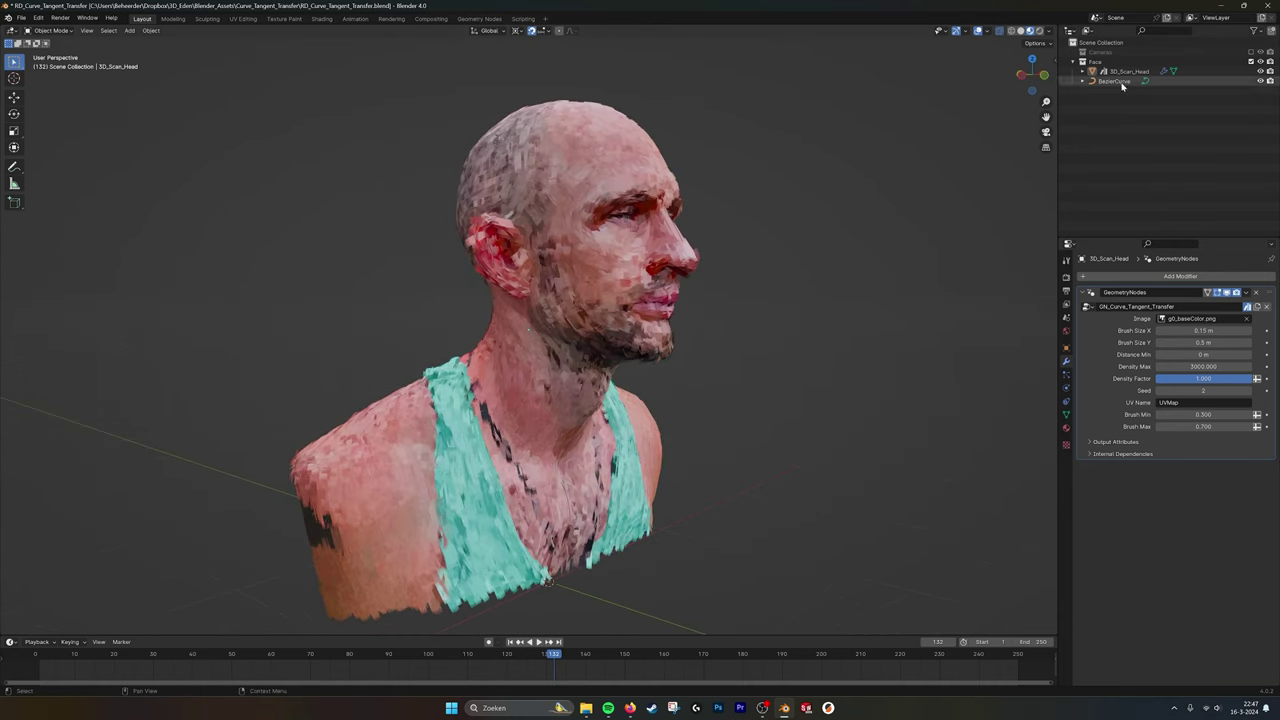
- Edit BezierCurve and draw a short guide stroke on the surface of the bust's shoulder
left_click(1116, 81)
key("Tab")
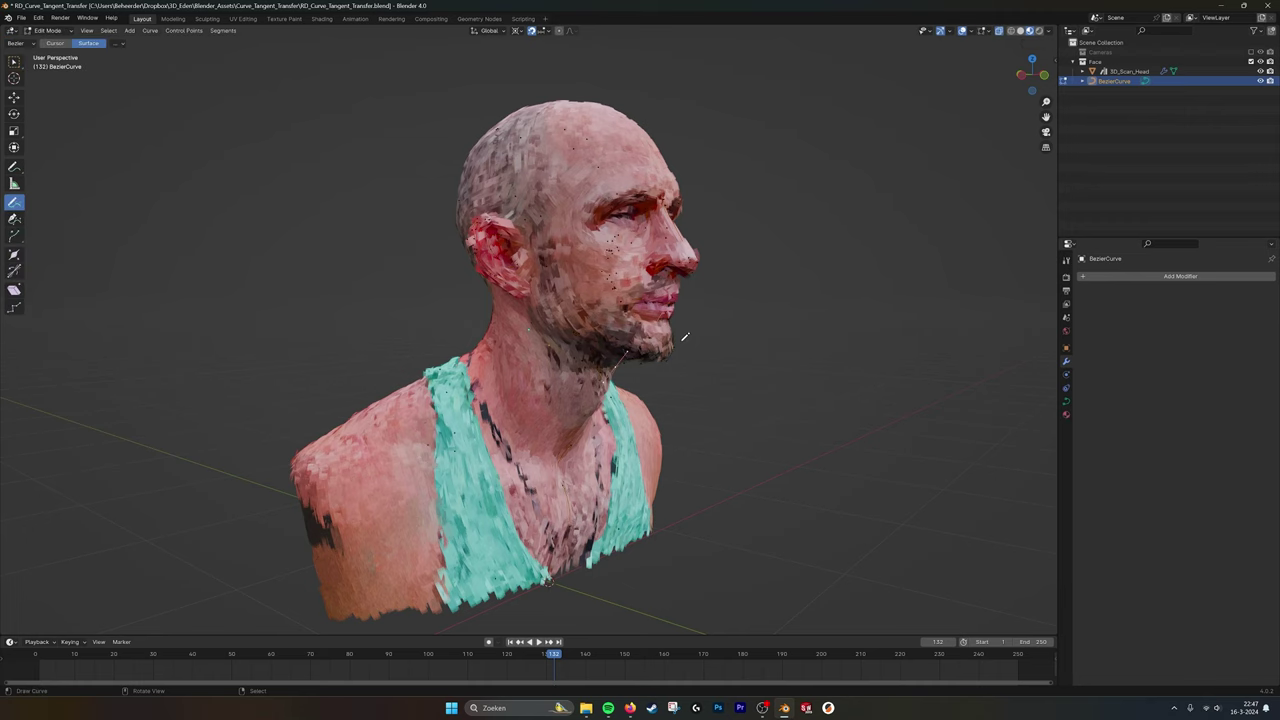
middle_click_drag(698, 346, 751, 298, "shift")
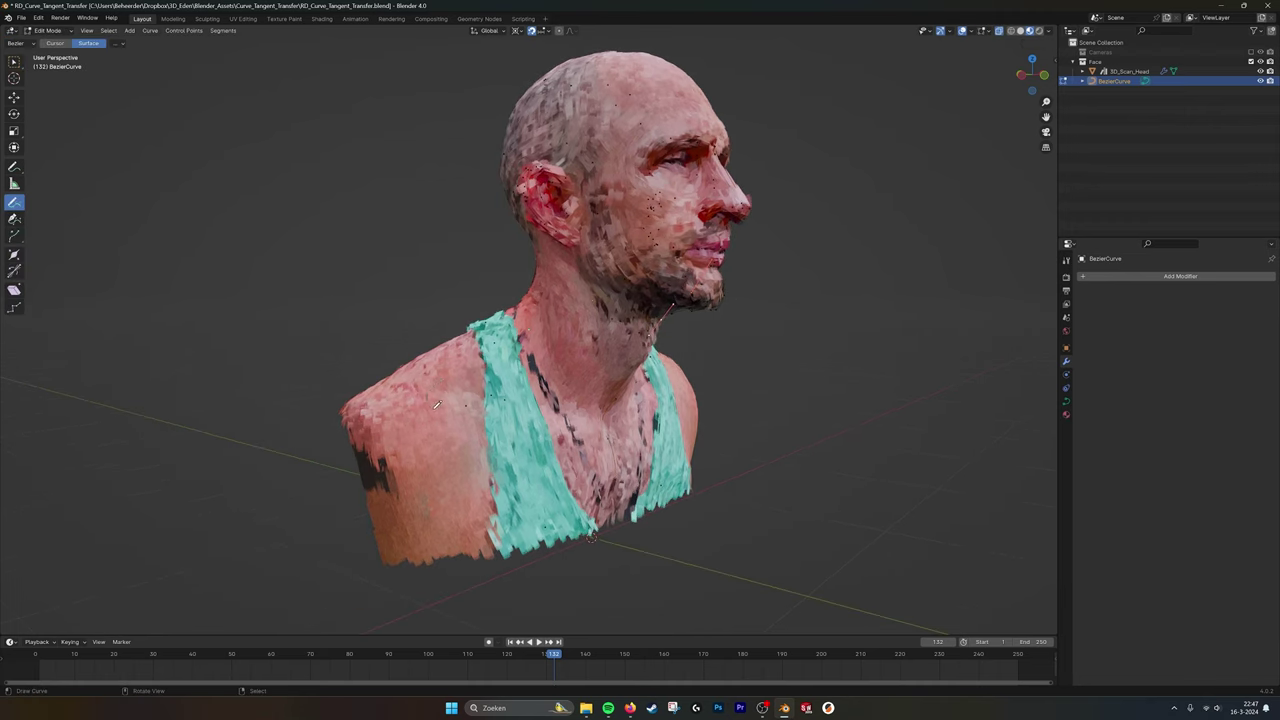
left_click_drag(452, 486, 446, 496)
mouse_move(474, 418)
middle_mouse_down()
mouse_move(515, 400)
mouse_move(459, 406)
middle_mouse_up()
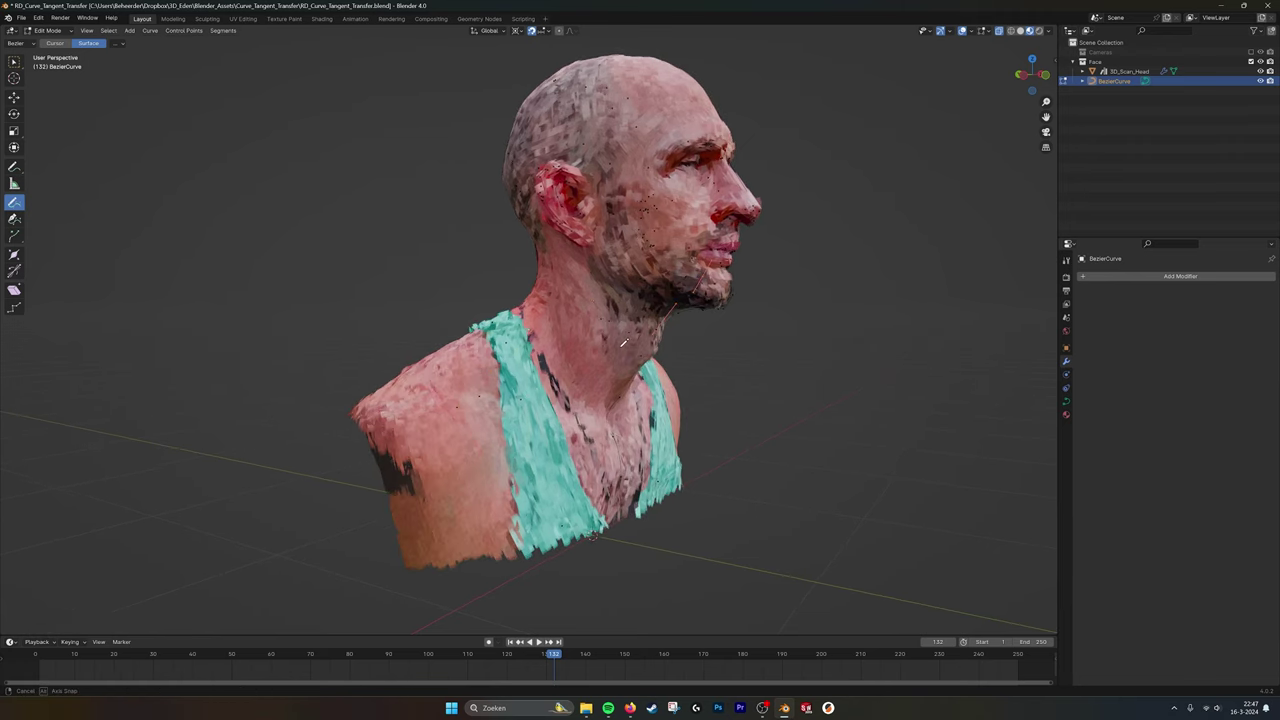
mouse_move(880, 250)
middle_mouse_down()
mouse_move(826, 246)
mouse_move(548, 308)
mouse_move(586, 277)
mouse_move(608, 143)
mouse_move(573, 165)
middle_mouse_up()
key("Tab")
- Hide 3D_Scan_Head to inspect the guide curves on their own, and show it again to view the bust's back
left_click(1260, 71)
middle_click_drag(546, 221, 557, 180)
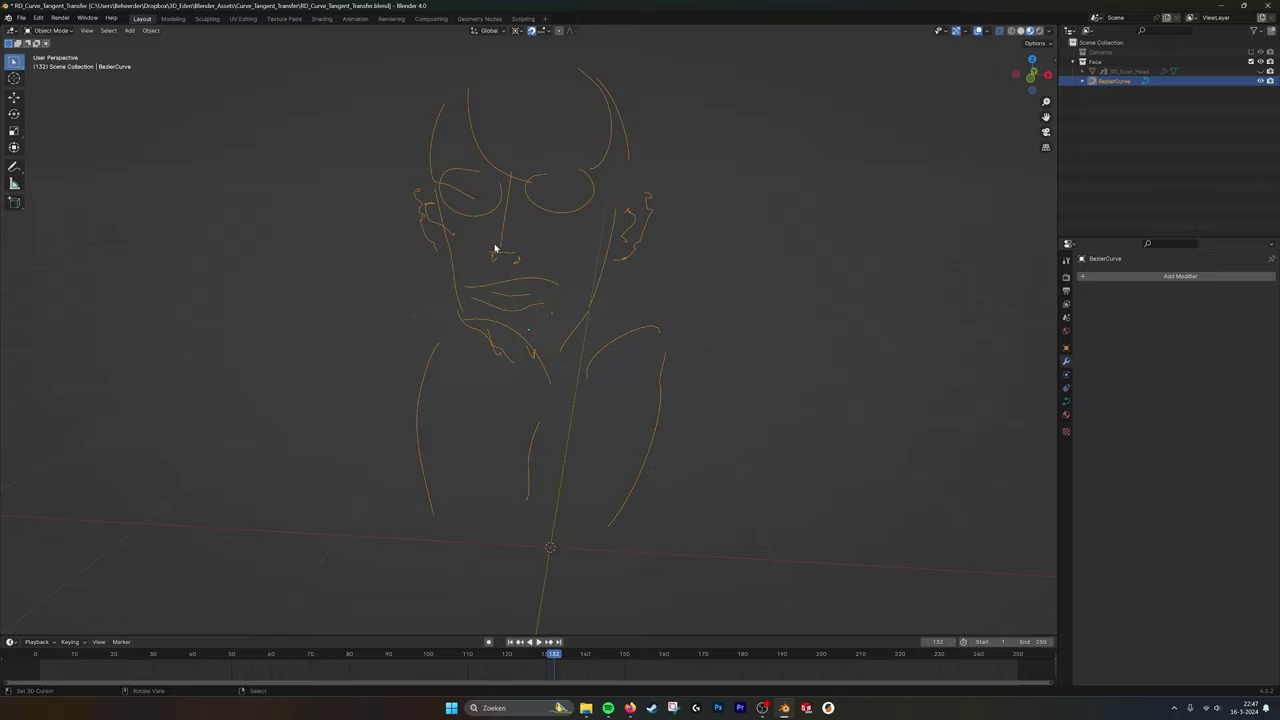
mouse_move(494, 247)
middle_mouse_down()
mouse_move(571, 314)
mouse_move(614, 214)
mouse_move(594, 410)
mouse_move(629, 397)
mouse_move(489, 364)
mouse_move(640, 366)
middle_mouse_up()
left_click(1259, 71)
scroll(640, 366, "up", 3)
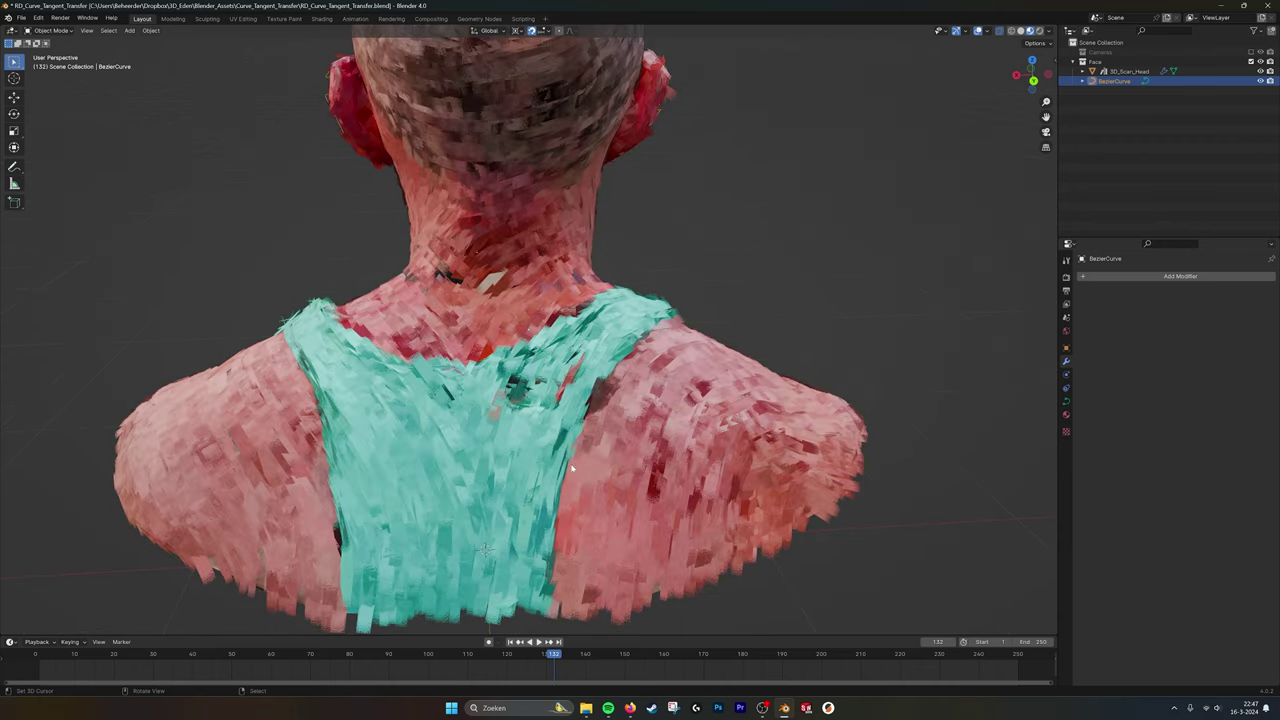
scroll(573, 483, "down", 2)
mouse_move(573, 483)
middle_mouse_down()
mouse_move(626, 423)
mouse_move(591, 458)
mouse_move(560, 455)
middle_mouse_up()
- Draw further BezierCurve guide strokes over the back and shoulder surfaces of the bust
key("Tab")
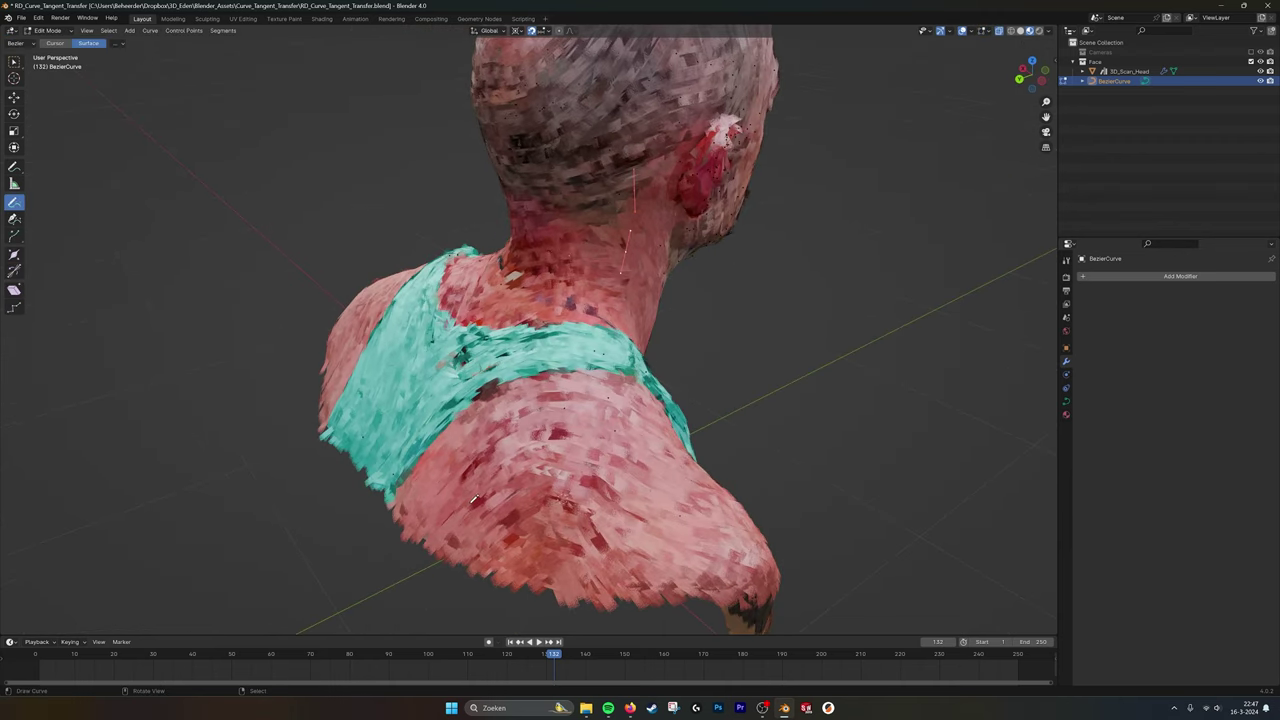
left_click_drag(700, 543, 713, 502)
middle_click_drag(713, 502, 826, 504)
left_click_drag(230, 467, 186, 474)
middle_click_drag(186, 474, 255, 470)
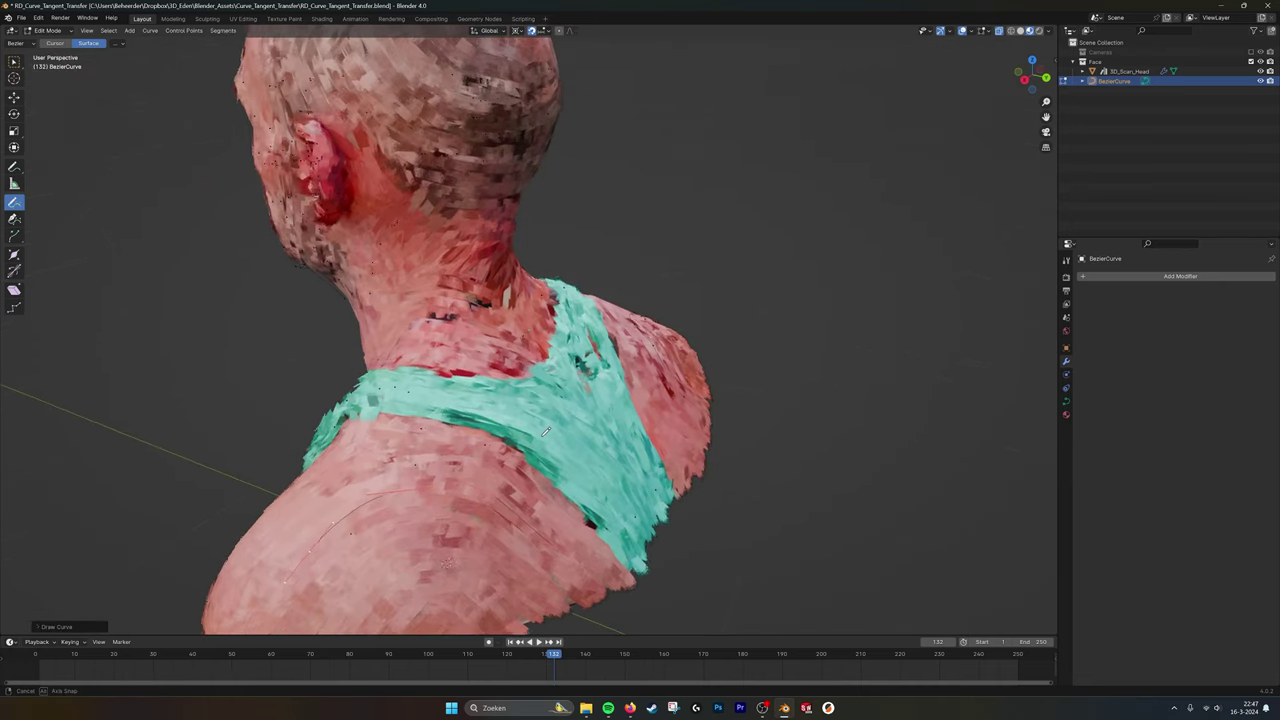
left_click_drag(270, 470, 375, 520)
mouse_move(762, 356)
middle_mouse_down()
mouse_move(697, 352)
mouse_move(789, 323)
mouse_move(737, 314)
mouse_move(786, 314)
mouse_move(755, 316)
middle_mouse_up()
key("Tab")
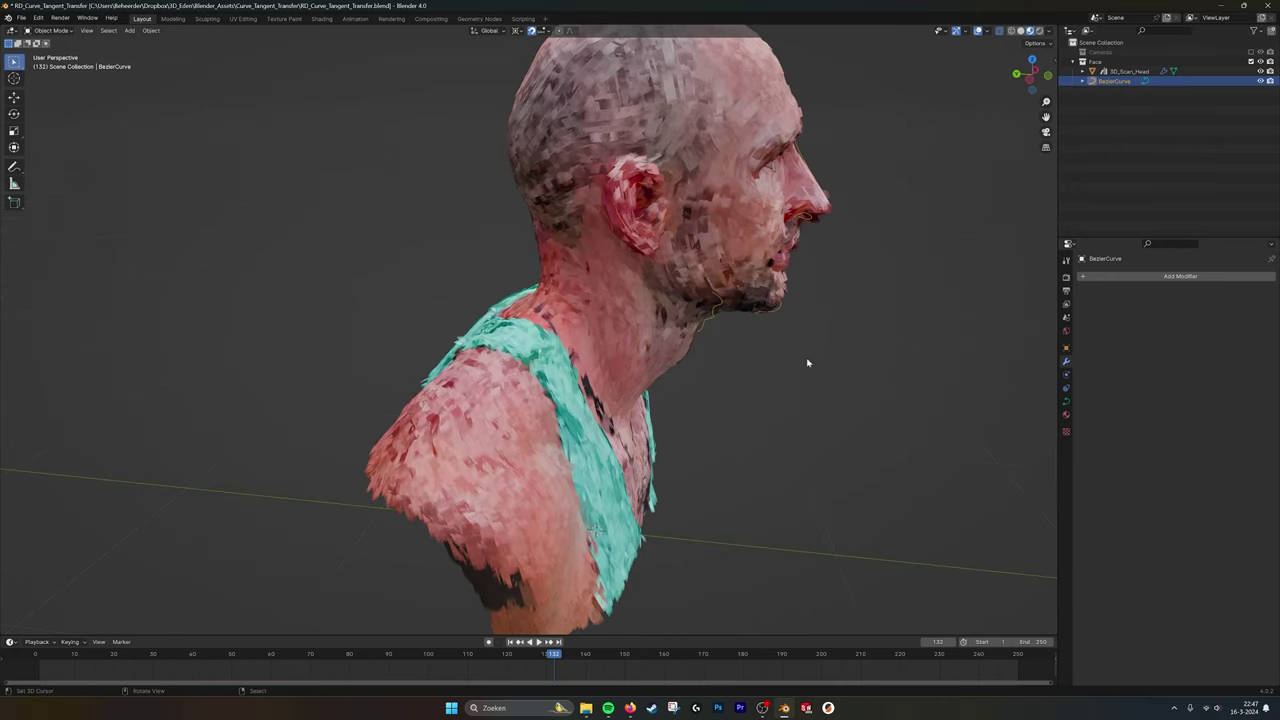
- Deselect the curve and examine the painted bust from the side and front
middle_click_drag(808, 363, 714, 374)
left_click(804, 397)
scroll(800, 396, "down", 2)
middle_click_drag(787, 392, 654, 320, "shift")
middle_click_drag(741, 334, 400, 168)
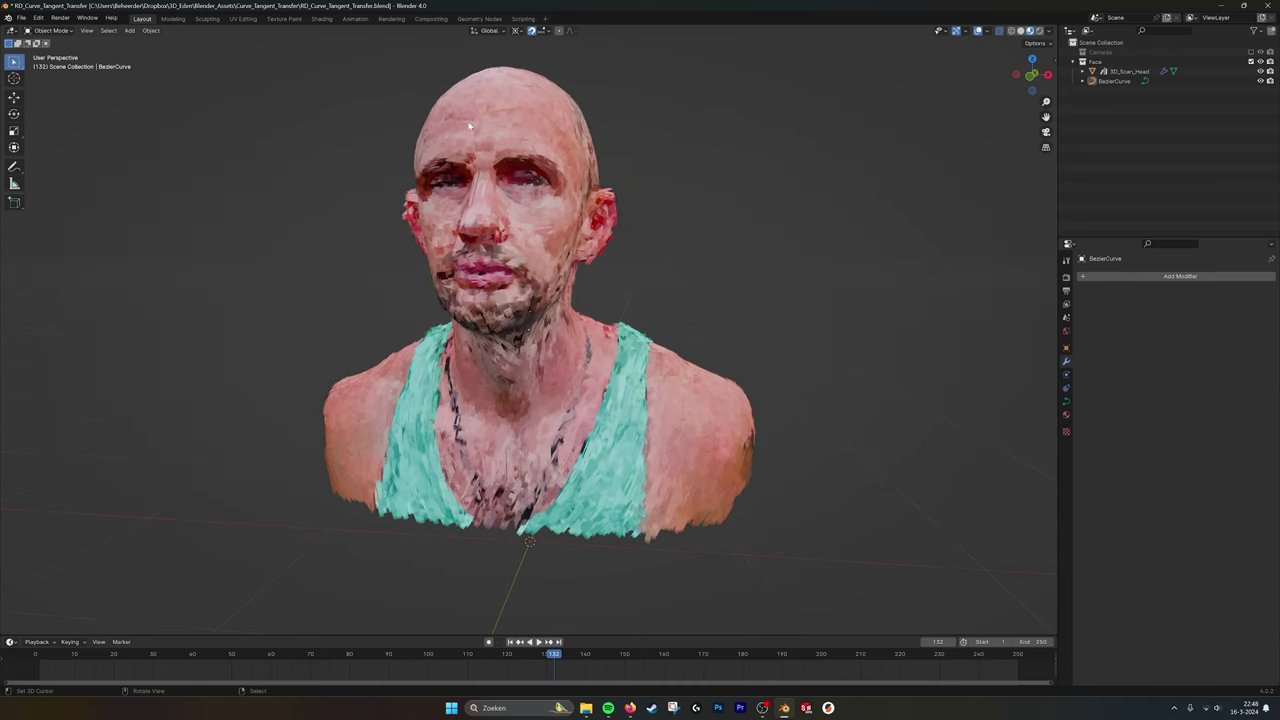
scroll(700, 190, "down", 1)
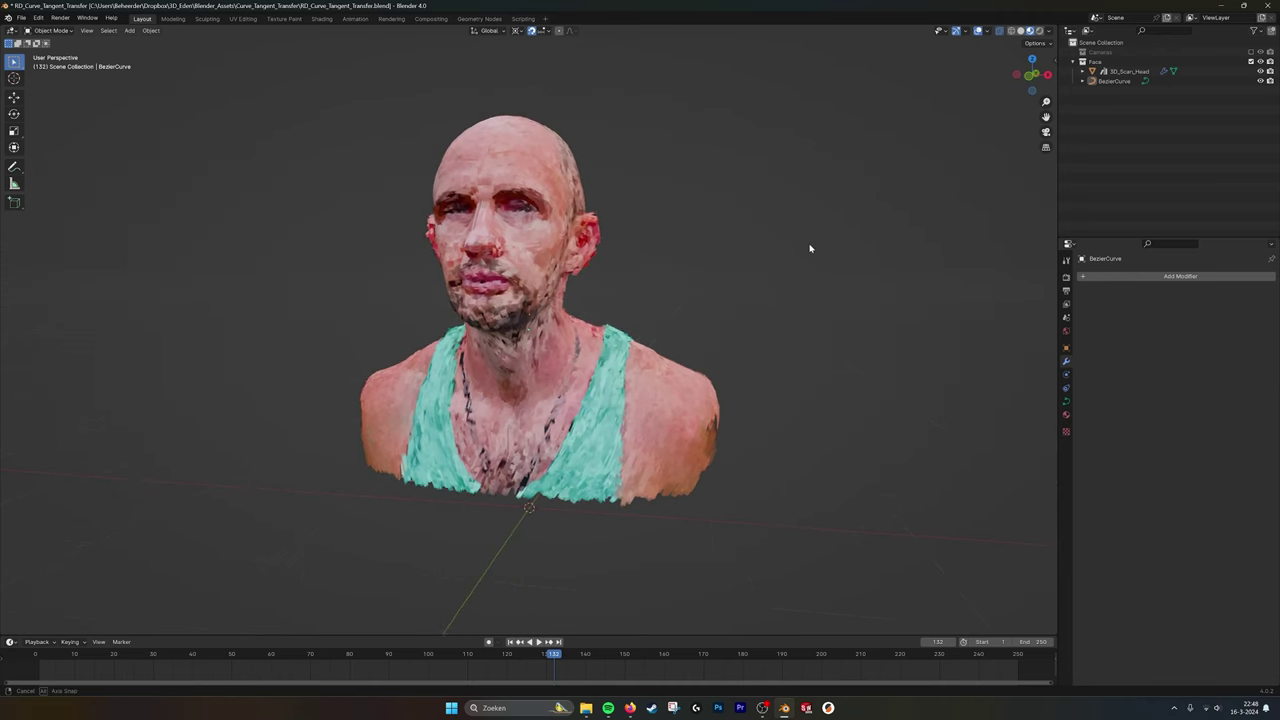
- Make 3D_Scan_Head the active object and open its node tree in the Geometry Nodes workspace with a close view of the face
left_click(1112, 72)
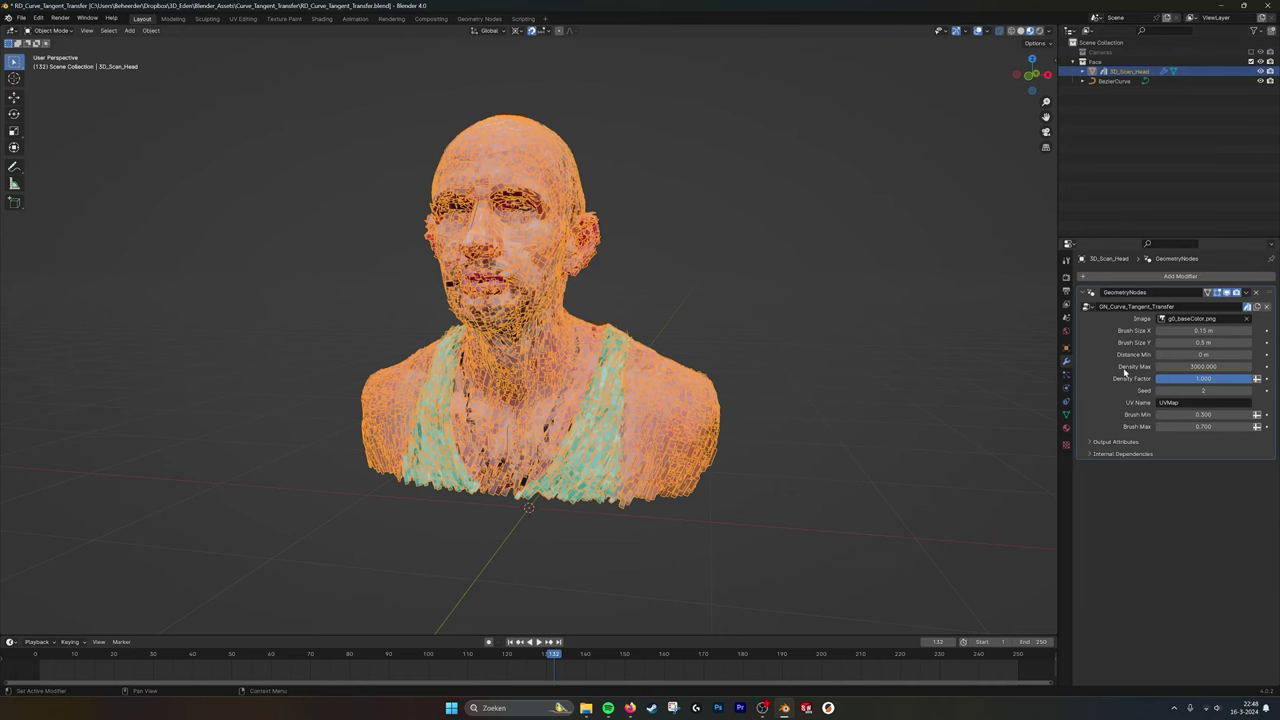
left_click(711, 307)
scroll(708, 307, "up", 1)
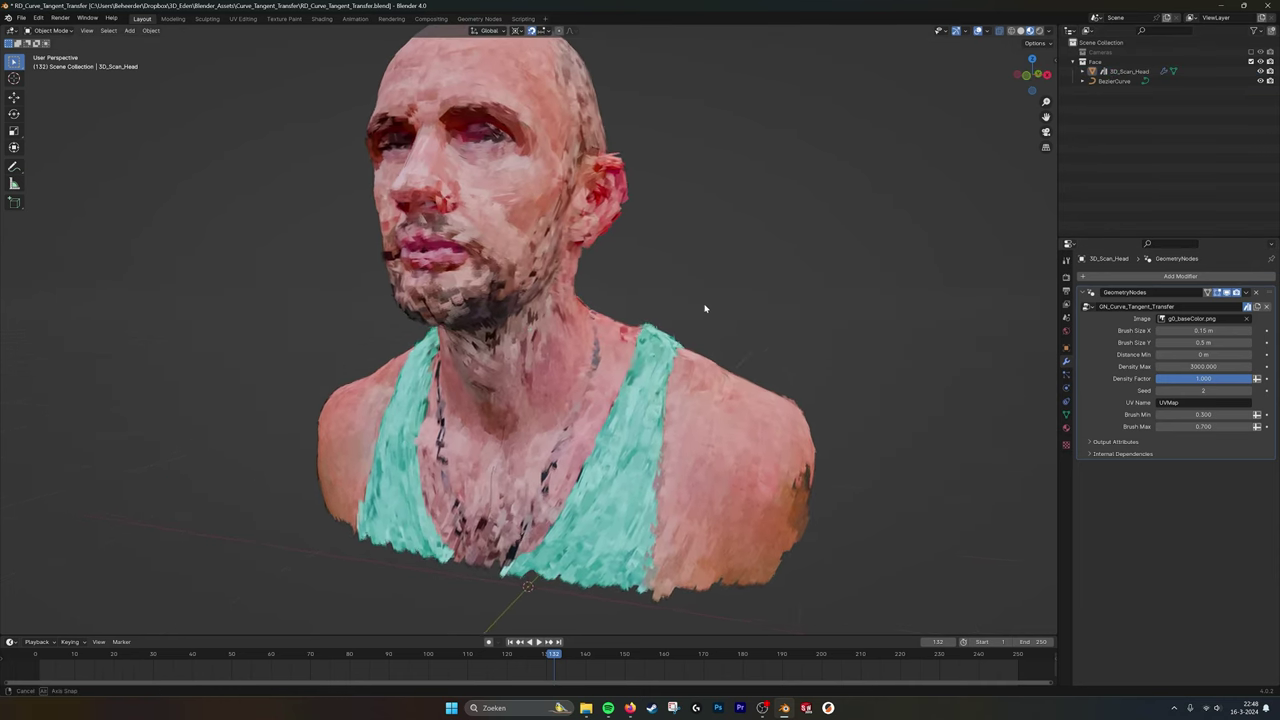
left_click(480, 19)
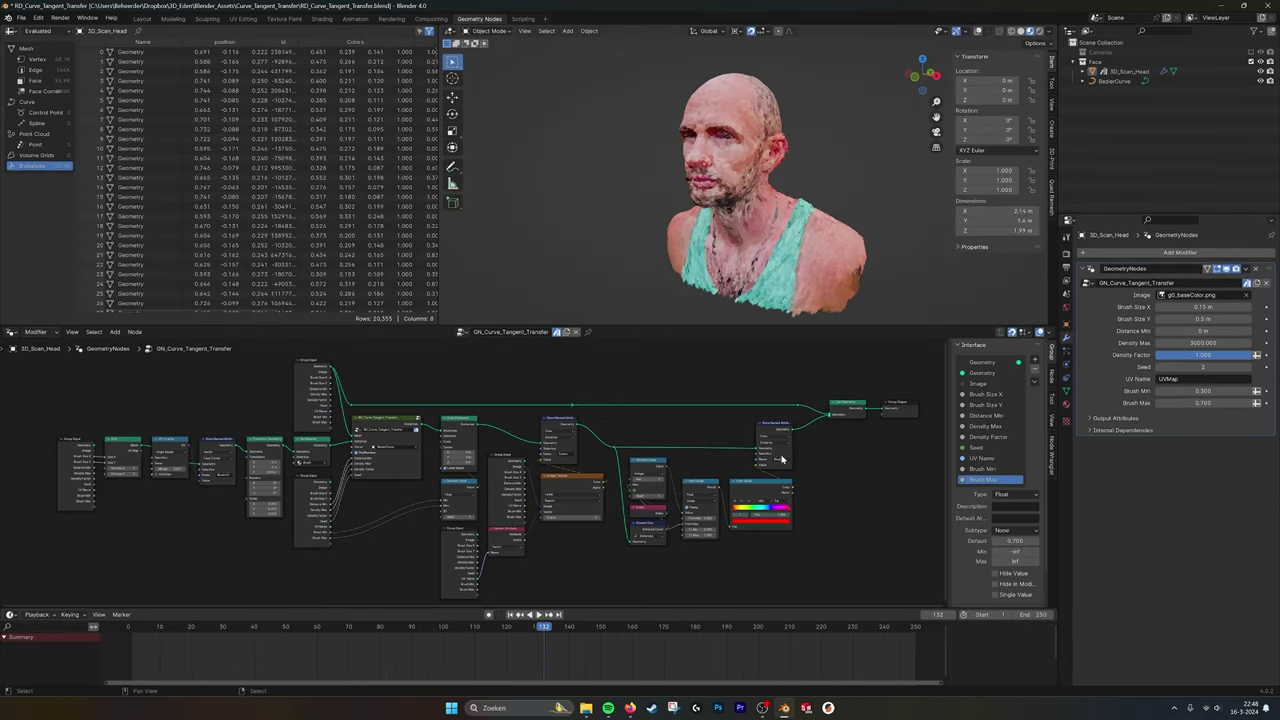
scroll(783, 209, "up", 3)
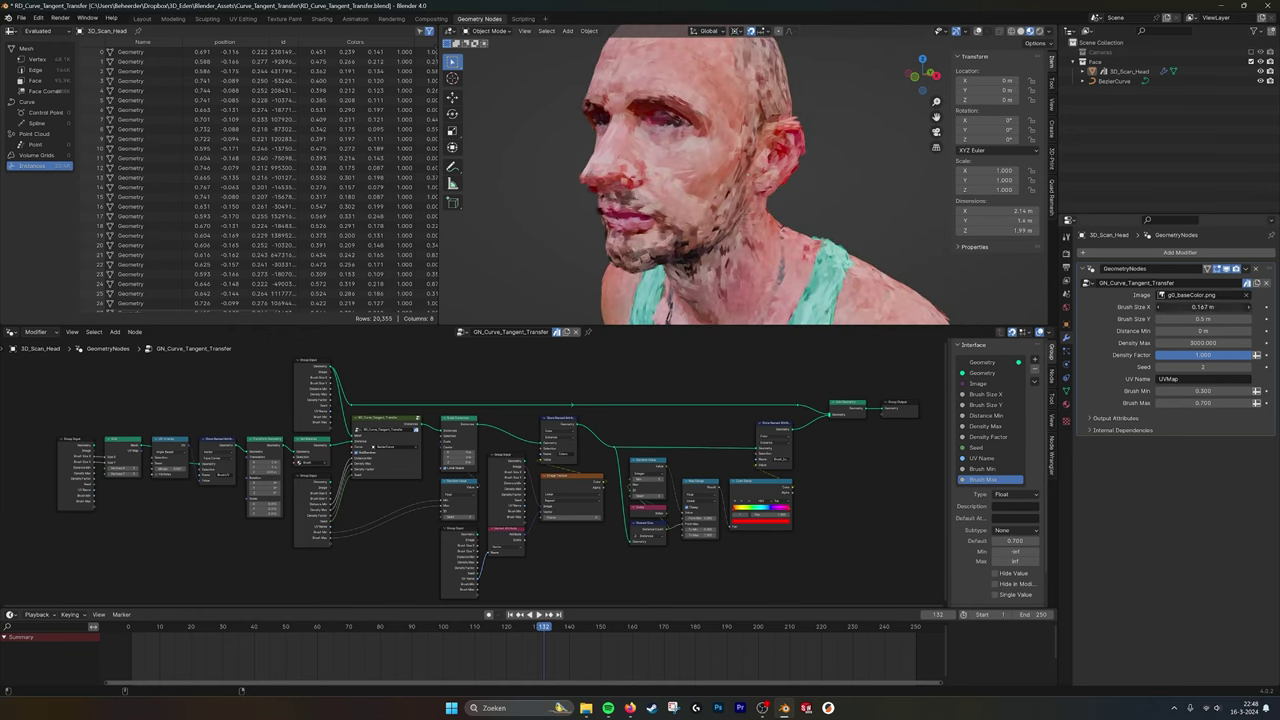
- Try a larger Brush Size X and a Distance Min of 0.046 m on the modifier, and undo these changes
mouse_move(1203, 307)
left_mouse_down()
mouse_move(1245, 307)
mouse_move(1228, 319)
mouse_move(1258, 328)
left_mouse_up()
key("ctrl+z")
key("ctrl+z")
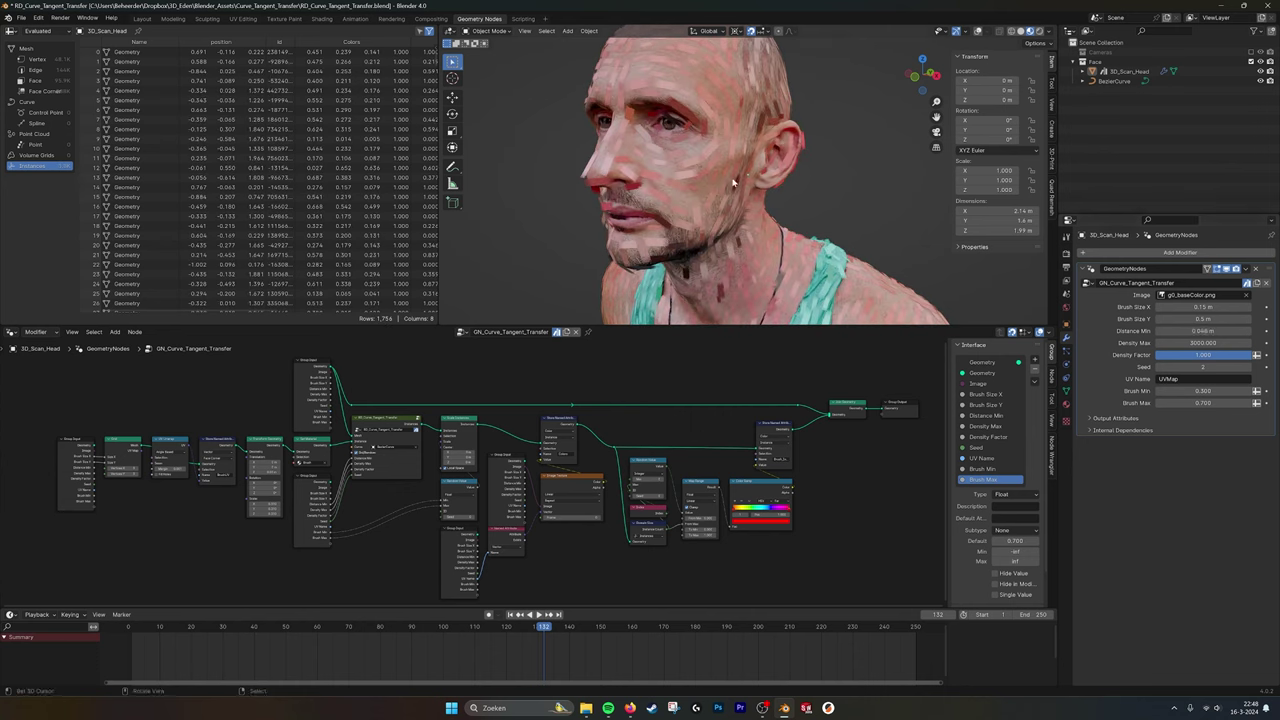
key("ctrl+z")
- Try a Density Max of 1000 for the brush strokes, and restore it to 3000
left_click_drag(1204, 343, 1190, 343)
left_click(1209, 345)
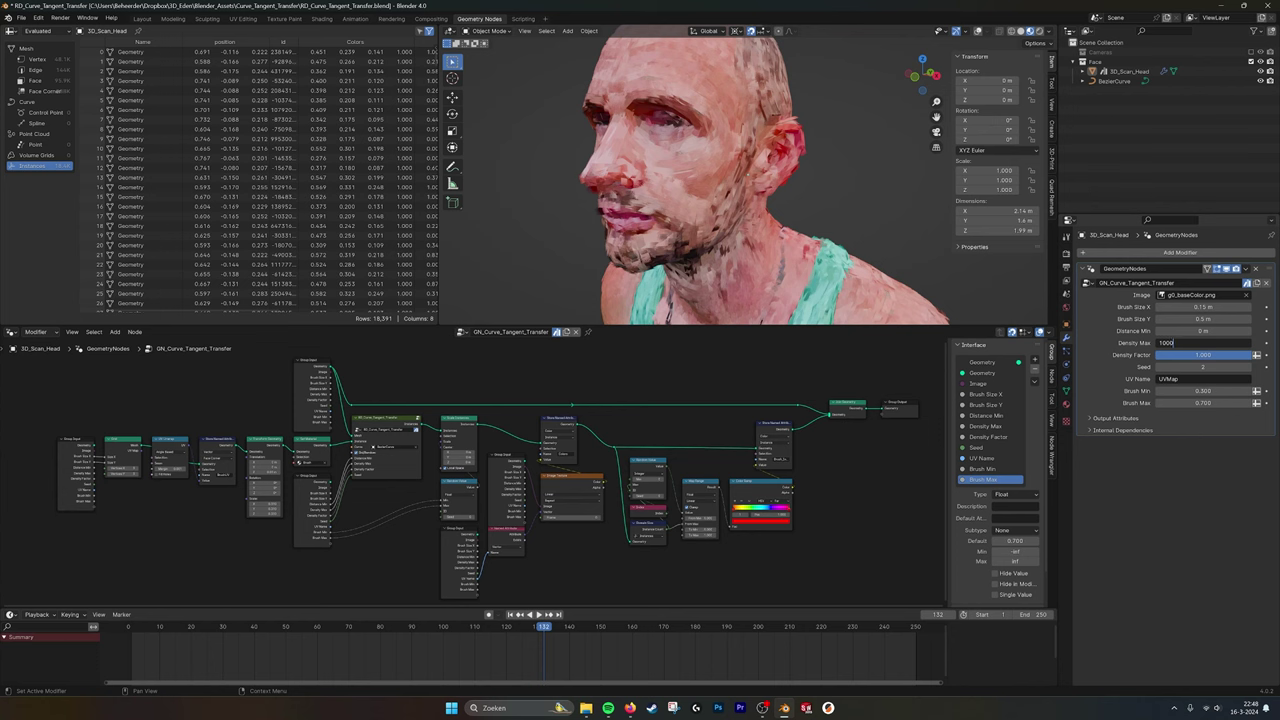
key("Return")
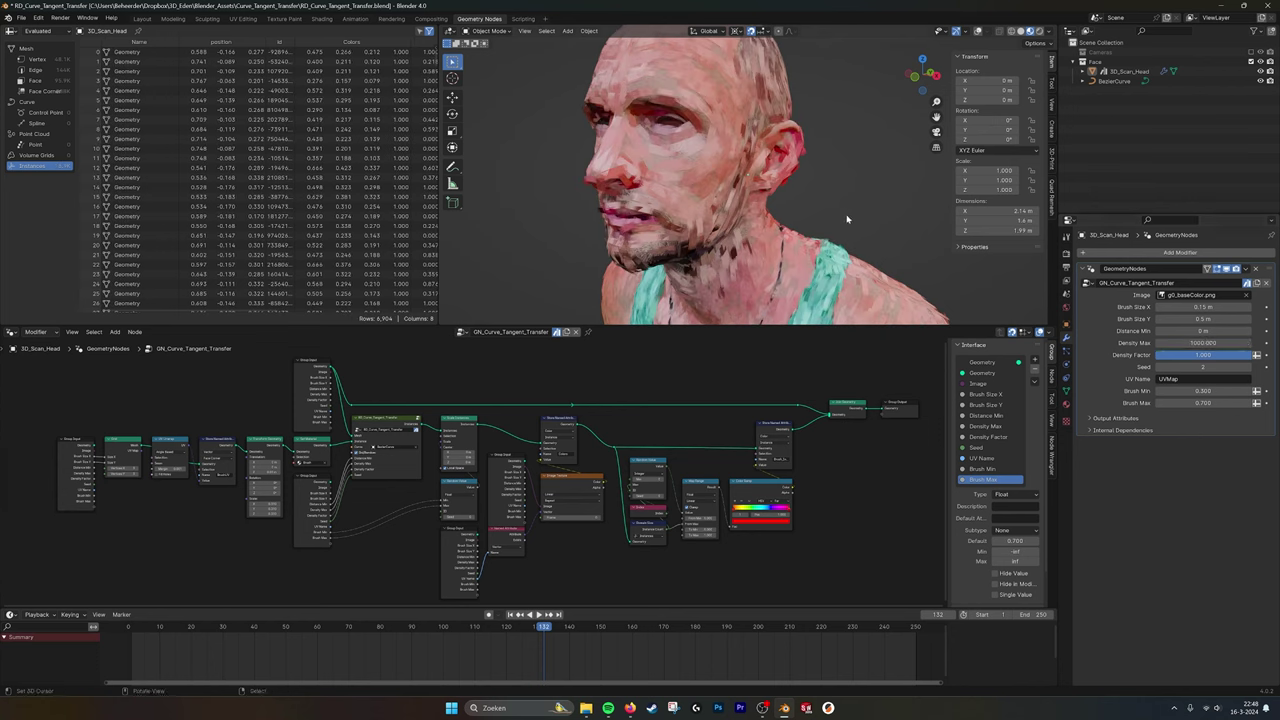
key("ctrl+z")
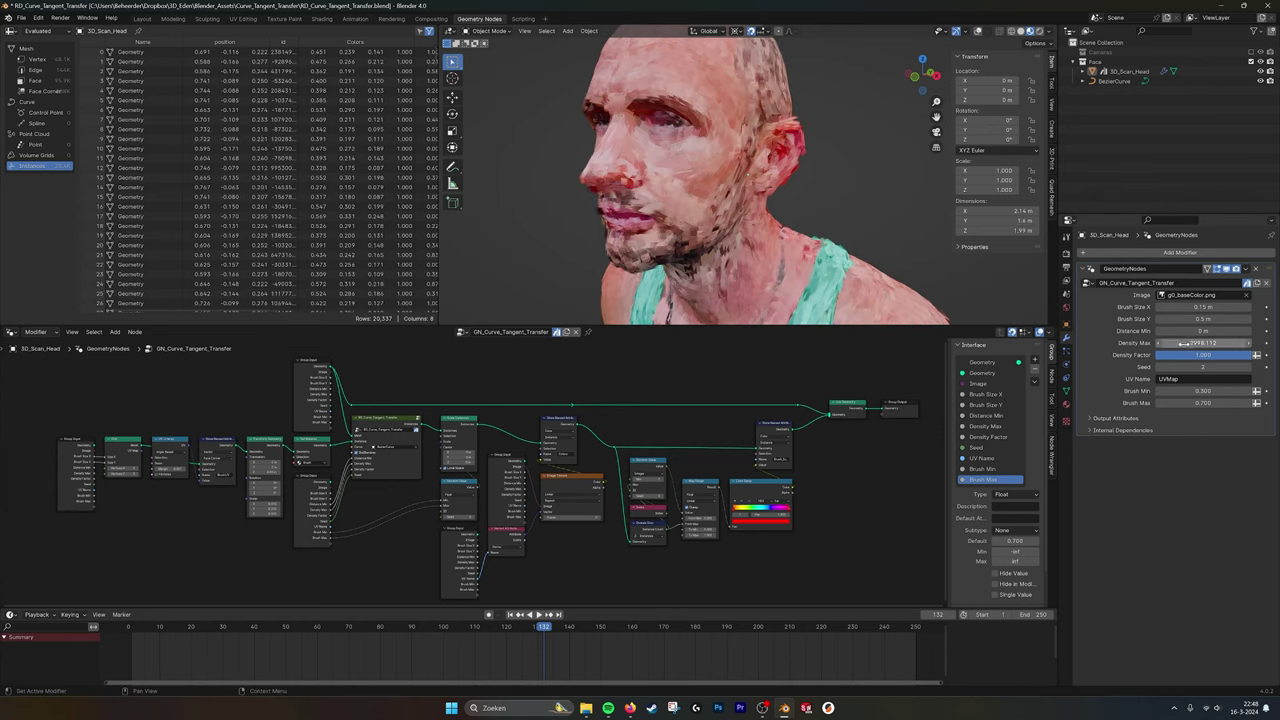
left_click(1183, 343)
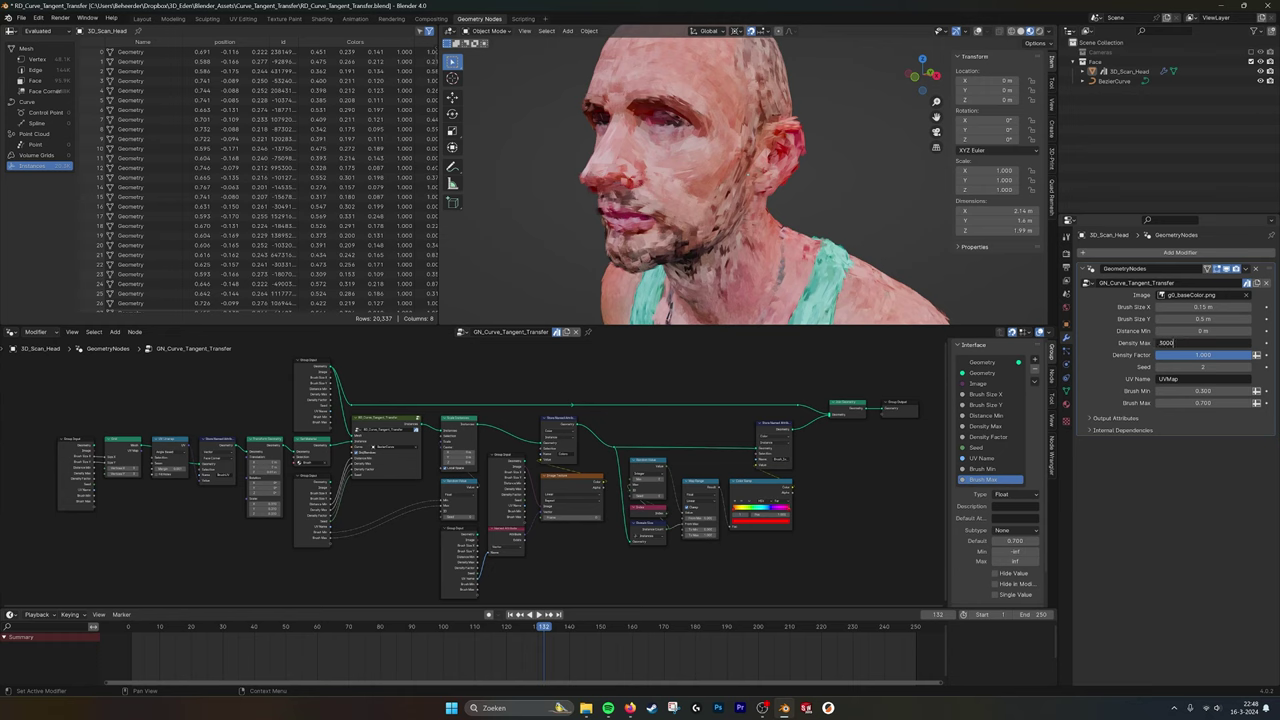
key("Return")
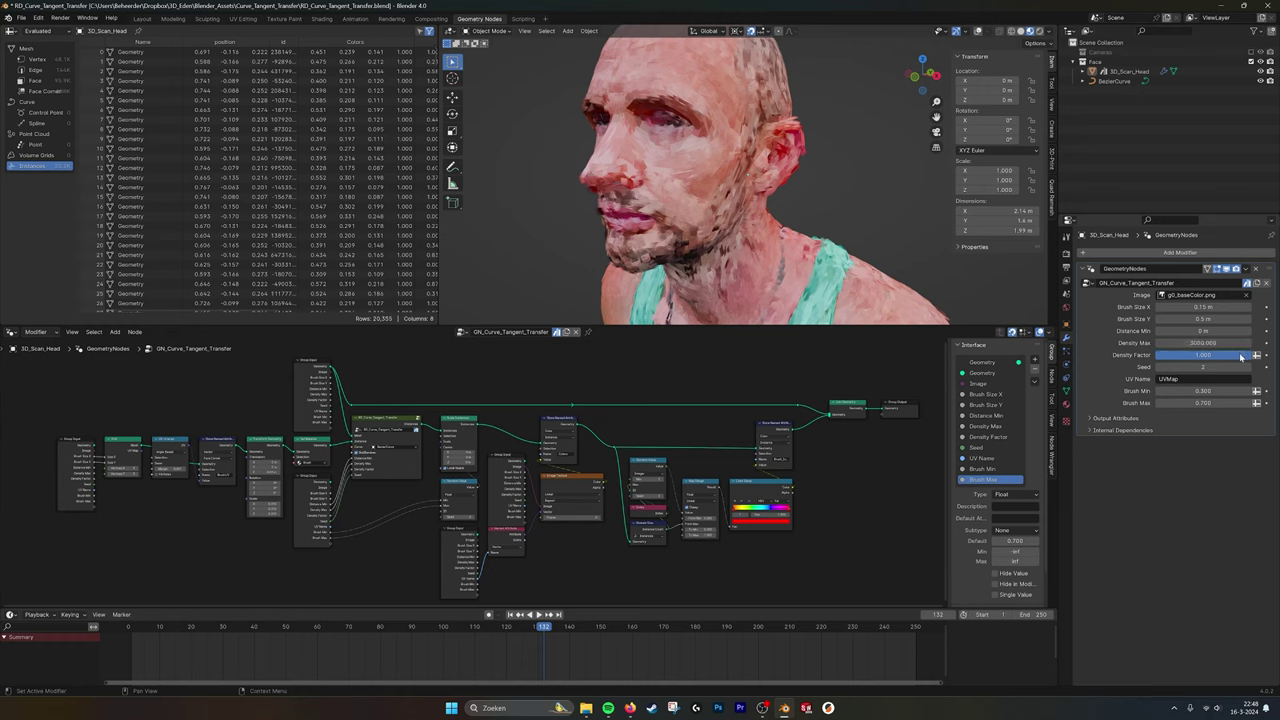
- Vary the Density Factor and return it to 1, and raise the Seed to 8
mouse_move(1205, 355)
left_mouse_down()
mouse_move(1106, 355)
mouse_move(1255, 355)
left_mouse_up()
left_click(1250, 368)
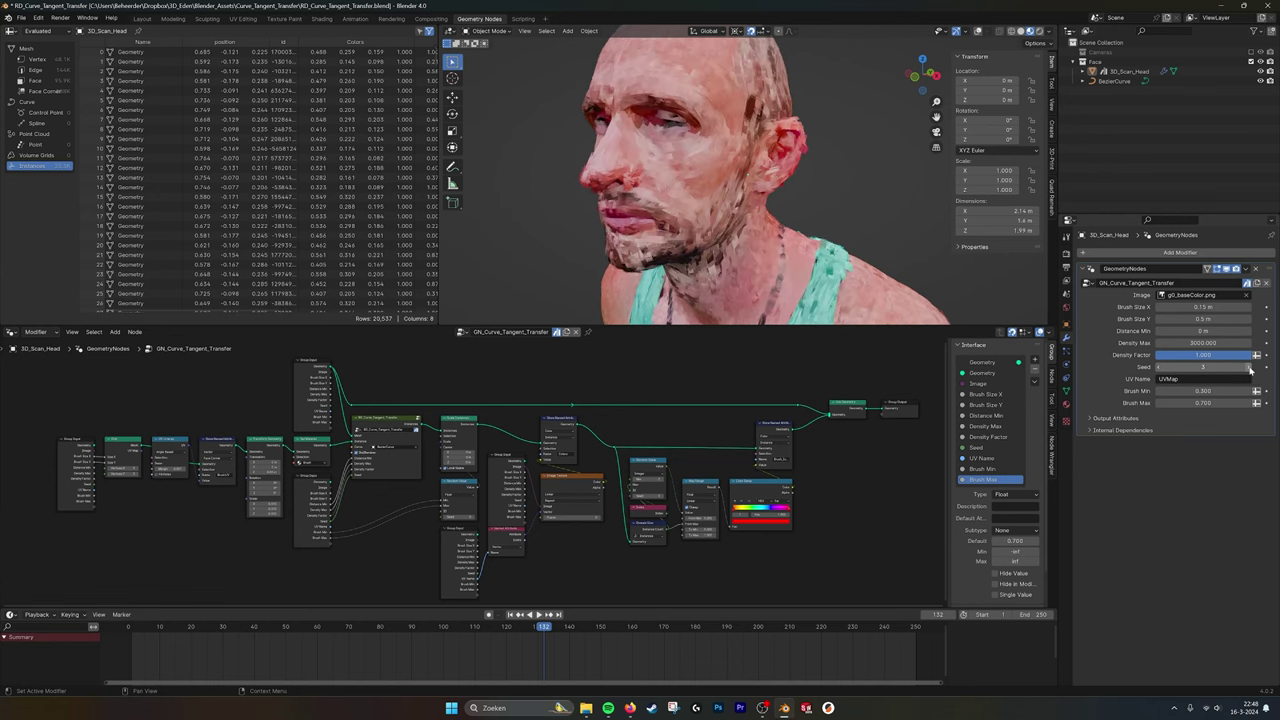
left_click(1250, 368)
left_click(1250, 368)
left_click(1250, 368)
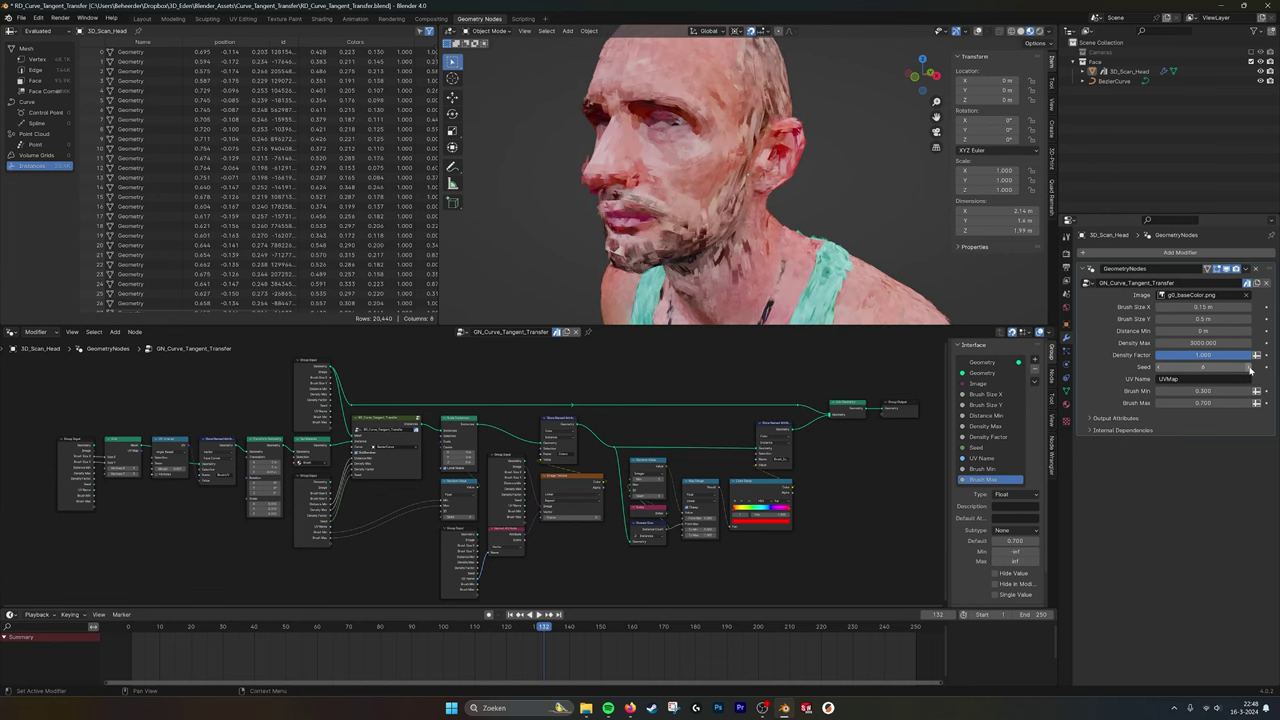
left_click(1250, 368)
left_click(1250, 368)
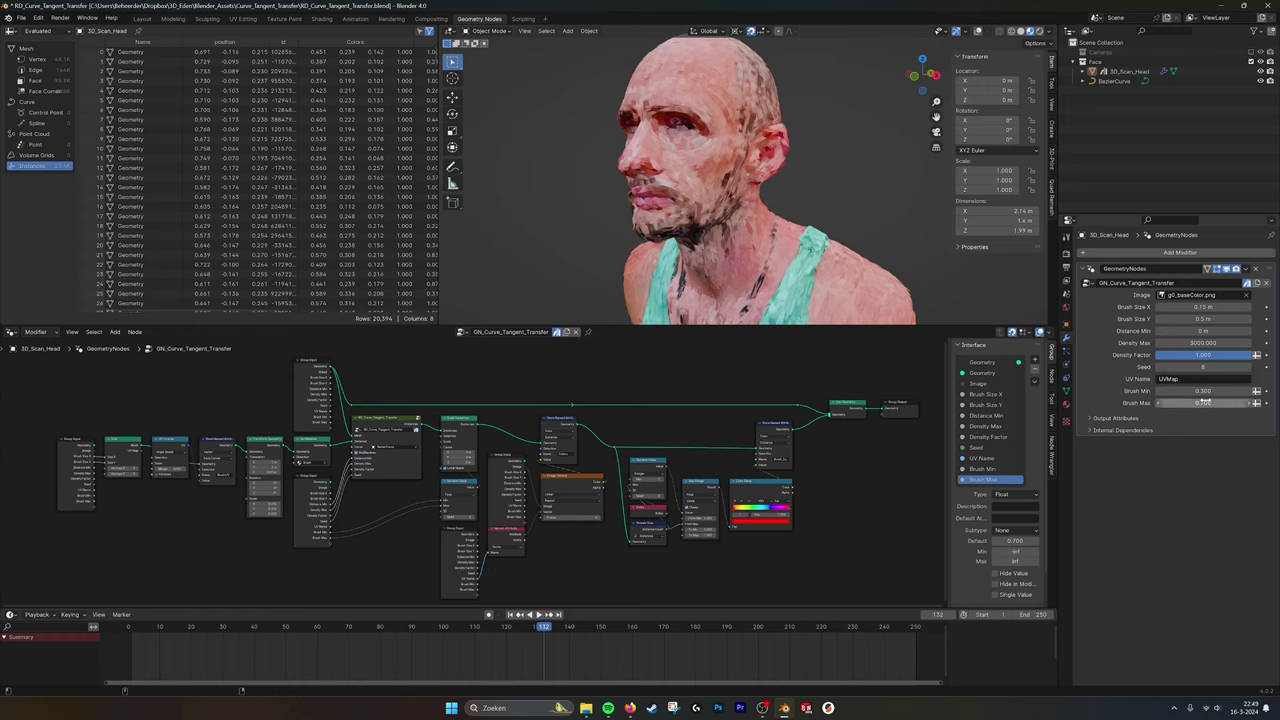
- Try different Brush Max and Brush Min values while viewing the face up close, and undo each change
mouse_move(1207, 403)
left_mouse_down()
mouse_move(1245, 403)
mouse_move(1208, 404)
left_mouse_up()
scroll(800, 238, "up", 5)
key("ctrl+z")
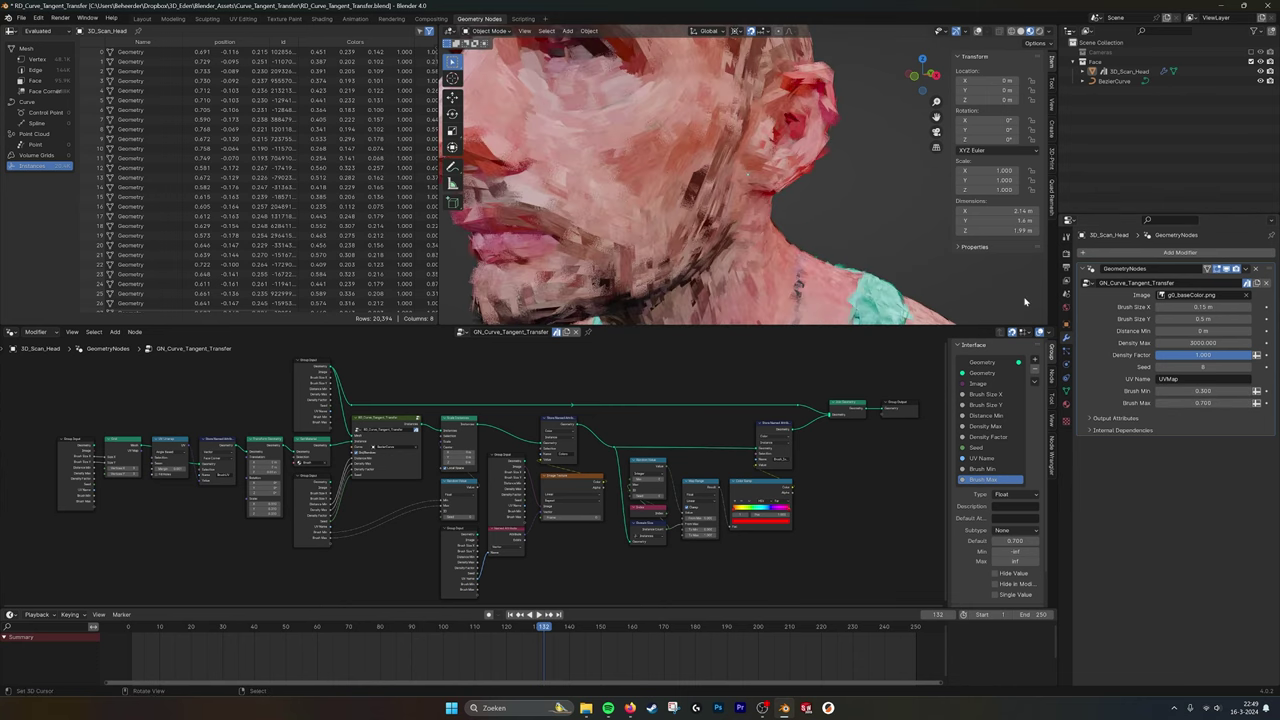
left_click_drag(1205, 390, 1177, 390)
key("ctrl+z")
scroll(816, 205, "down", 6)
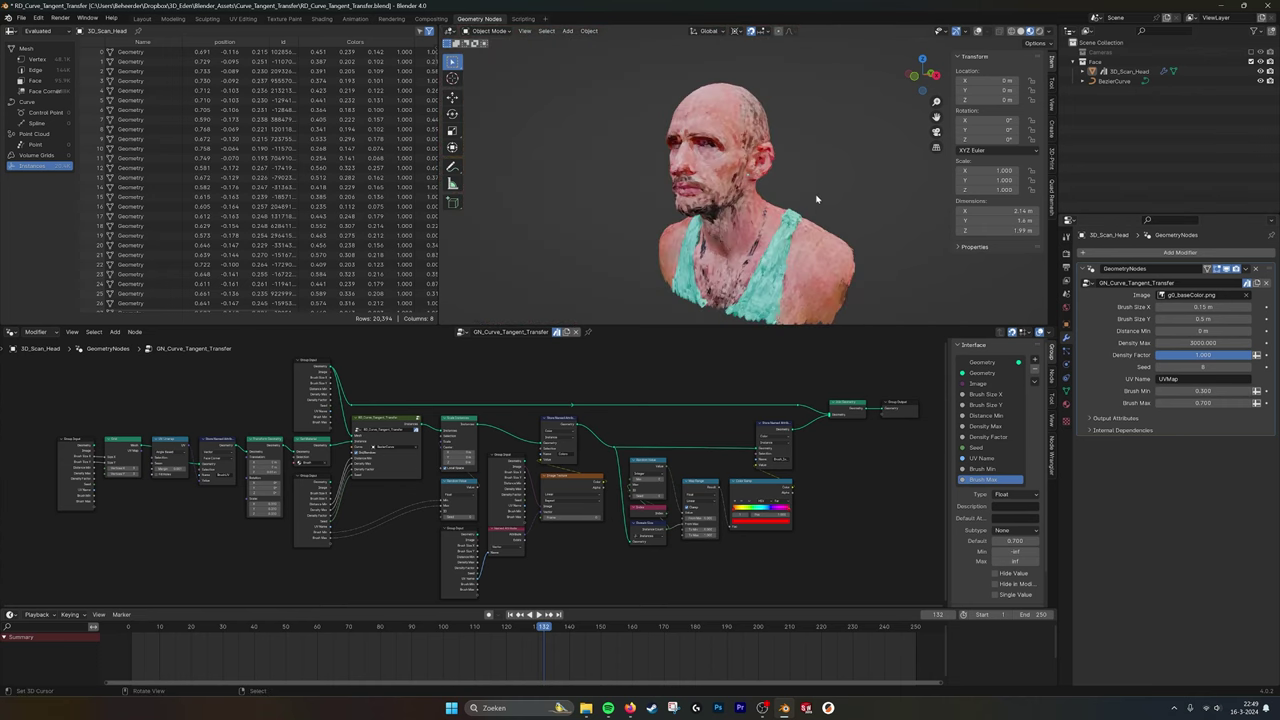
- View the bust from the other side, examine the start of the GN_Curve_Tangent_Transfer node tree, and select its Grid node
middle_click_drag(816, 205, 790, 235)
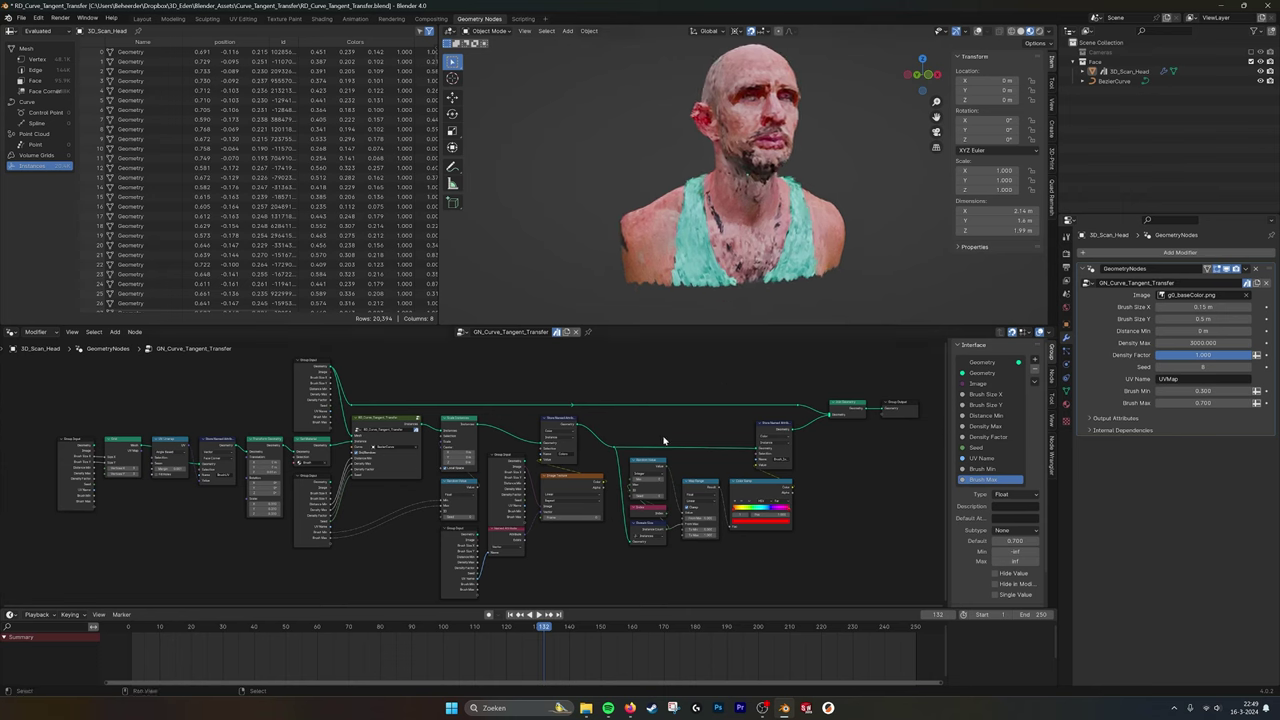
middle_click_drag(291, 503, 268, 505)
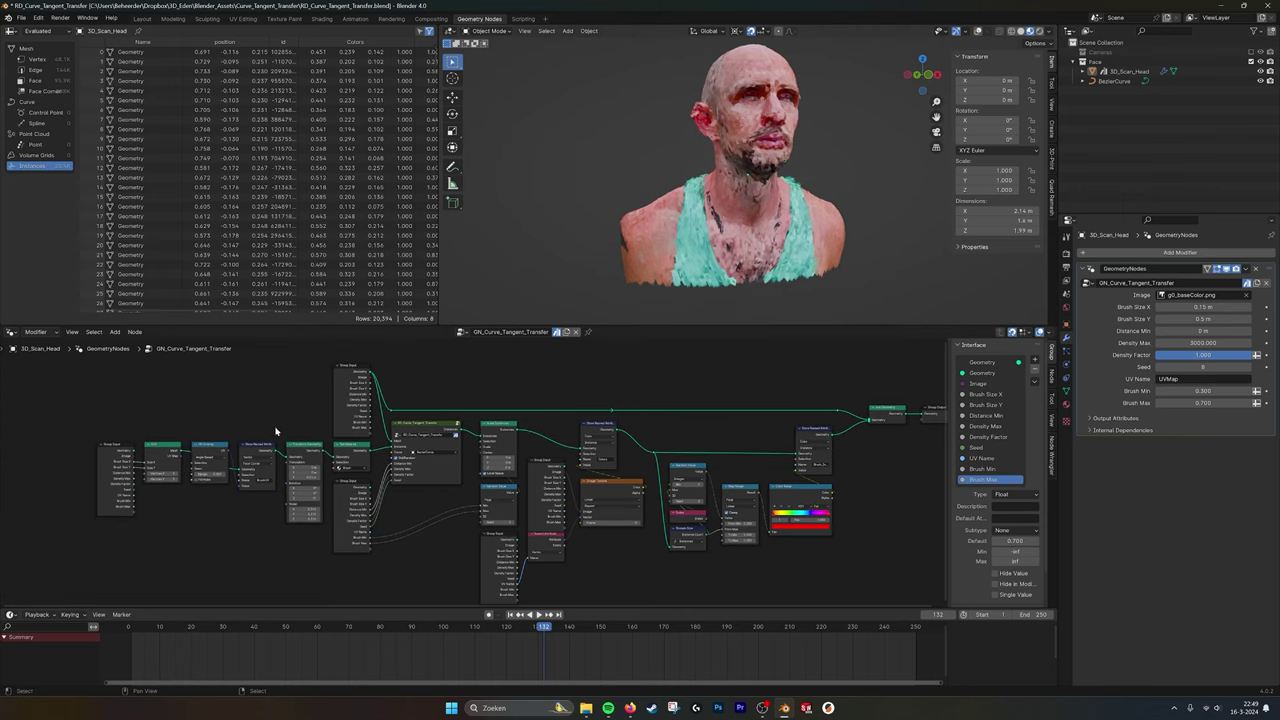
middle_click_drag(818, 442, 780, 440)
middle_click_drag(250, 465, 400, 458)
scroll(385, 460, "up", 6)
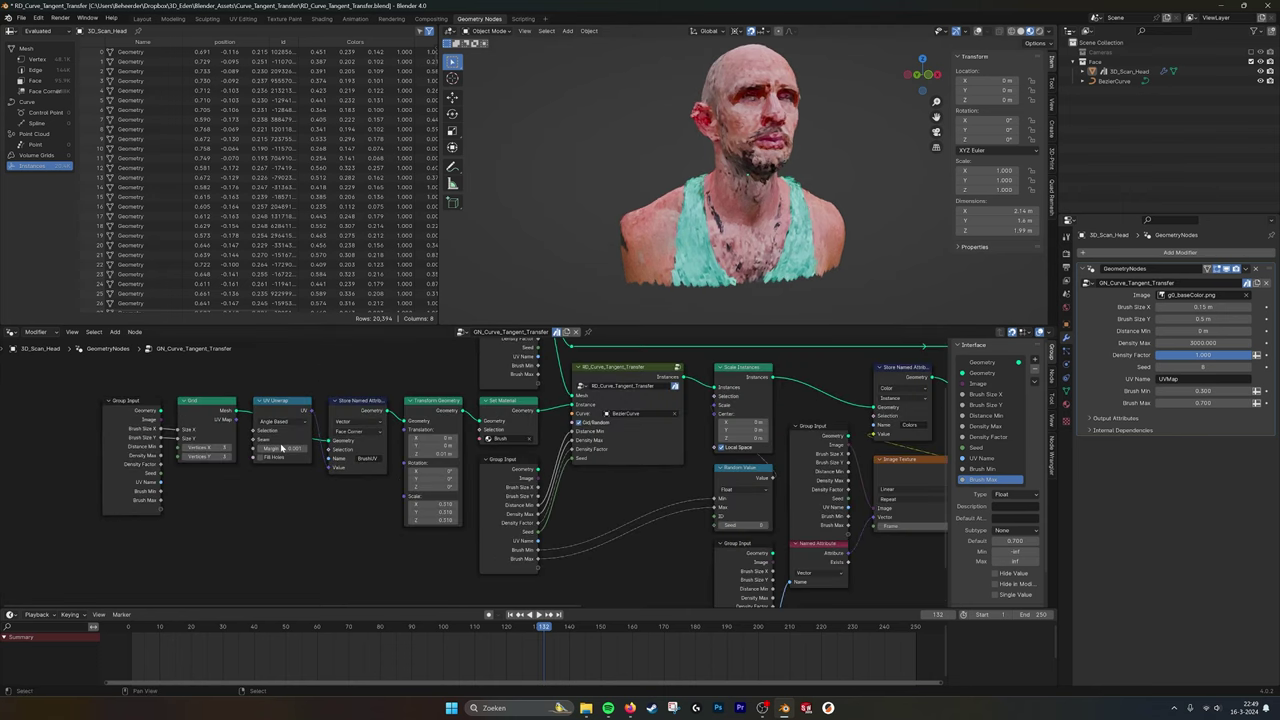
middle_click_drag(159, 453, 194, 462)
left_click(237, 419)
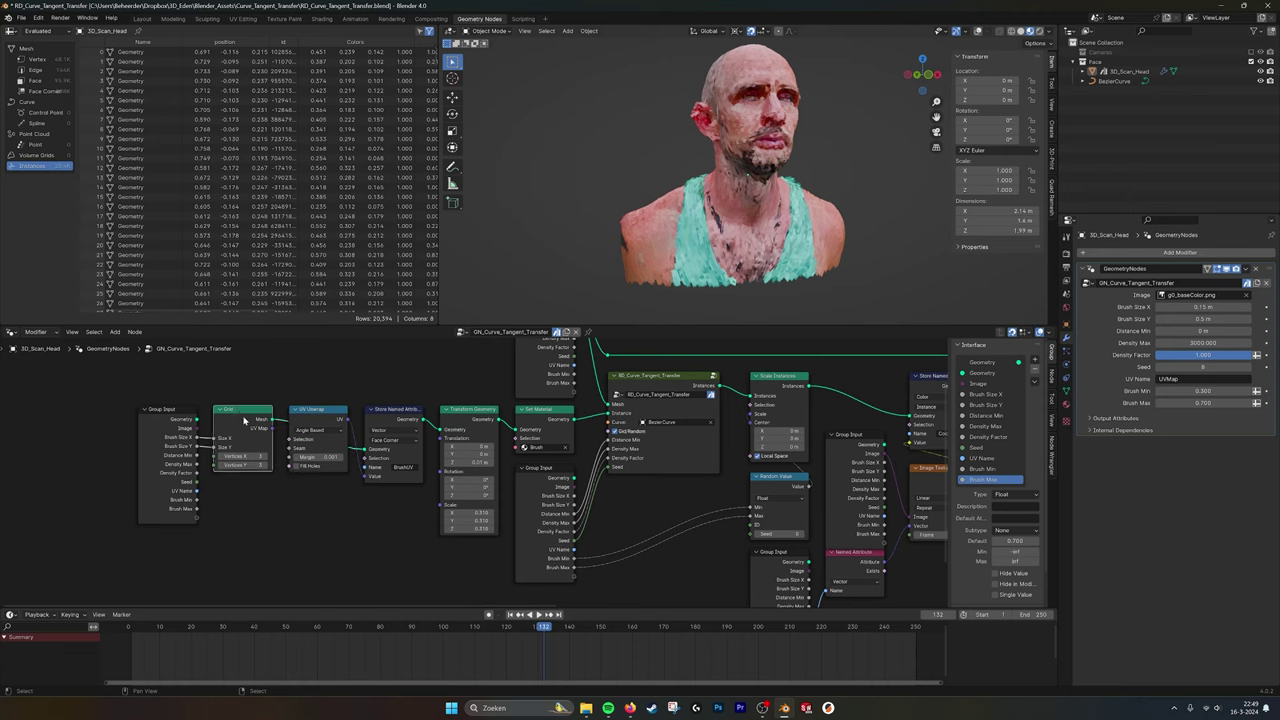
- Examine the brush preparation nodes, selecting UV Unwrap, Store Named Attribute and Set Material in turn
mouse_move(242, 418)
middle_mouse_down()
mouse_move(191, 416)
mouse_move(223, 404)
middle_mouse_up()
left_click(272, 411)
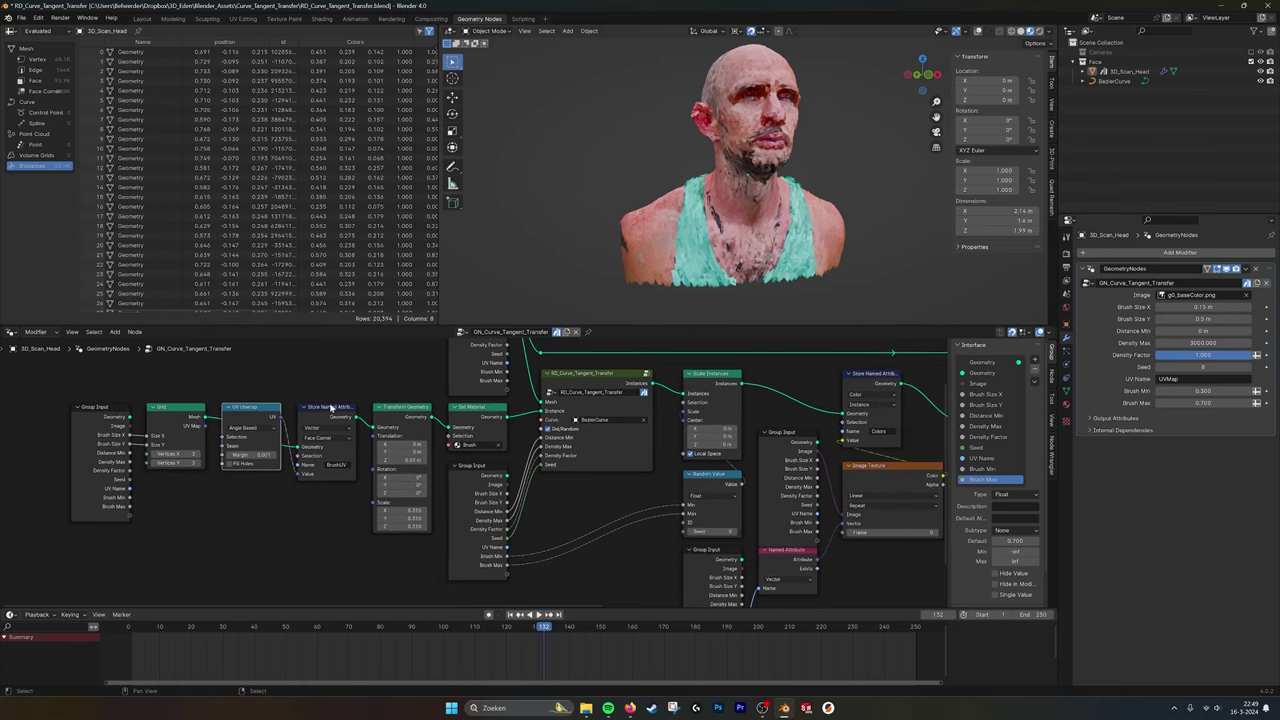
left_click(331, 408)
middle_click_drag(402, 495, 322, 486)
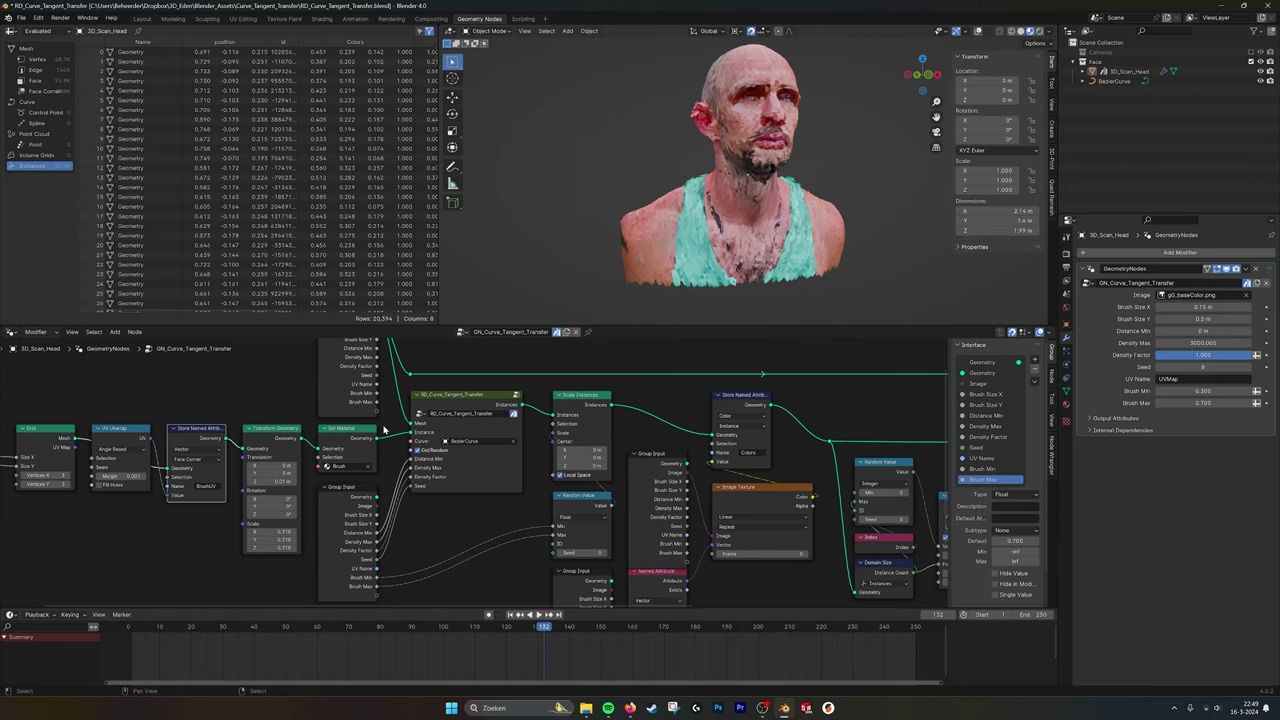
left_click(351, 429)
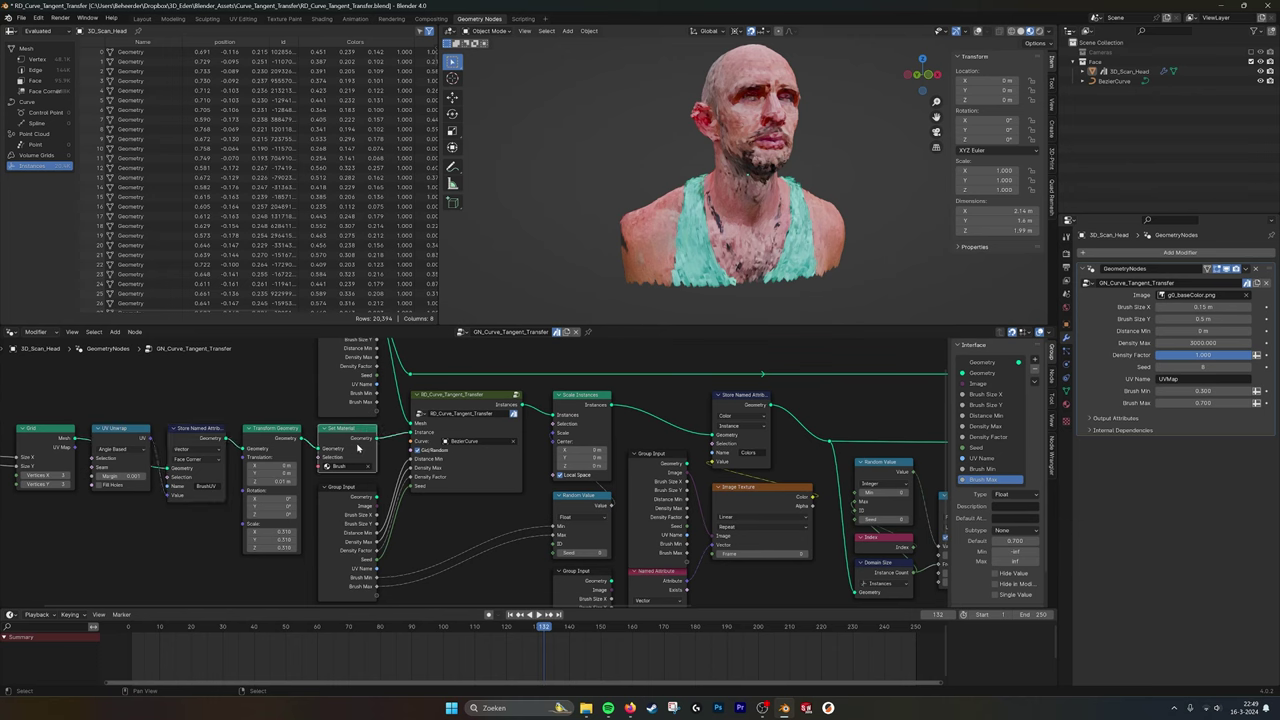
middle_click_drag(359, 449, 336, 453)
scroll(340, 453, "down", 3)
- Select the RD_Curve_Tangent_Transfer group node and examine its inputs up close
left_click(414, 417)
scroll(430, 435, "up", 4)
mouse_move(445, 453)
middle_mouse_down()
mouse_move(425, 440)
mouse_move(430, 451)
middle_mouse_up()
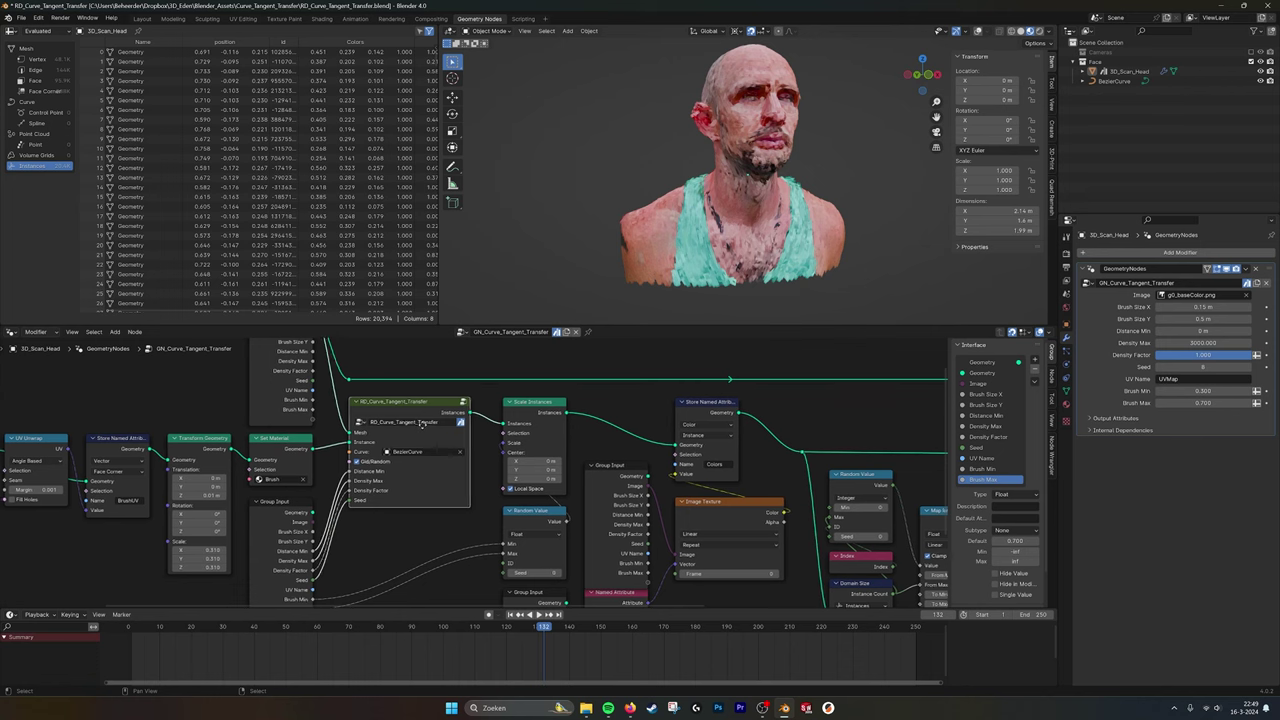
scroll(340, 383, "up", 3)
middle_click_drag(340, 383, 356, 412)
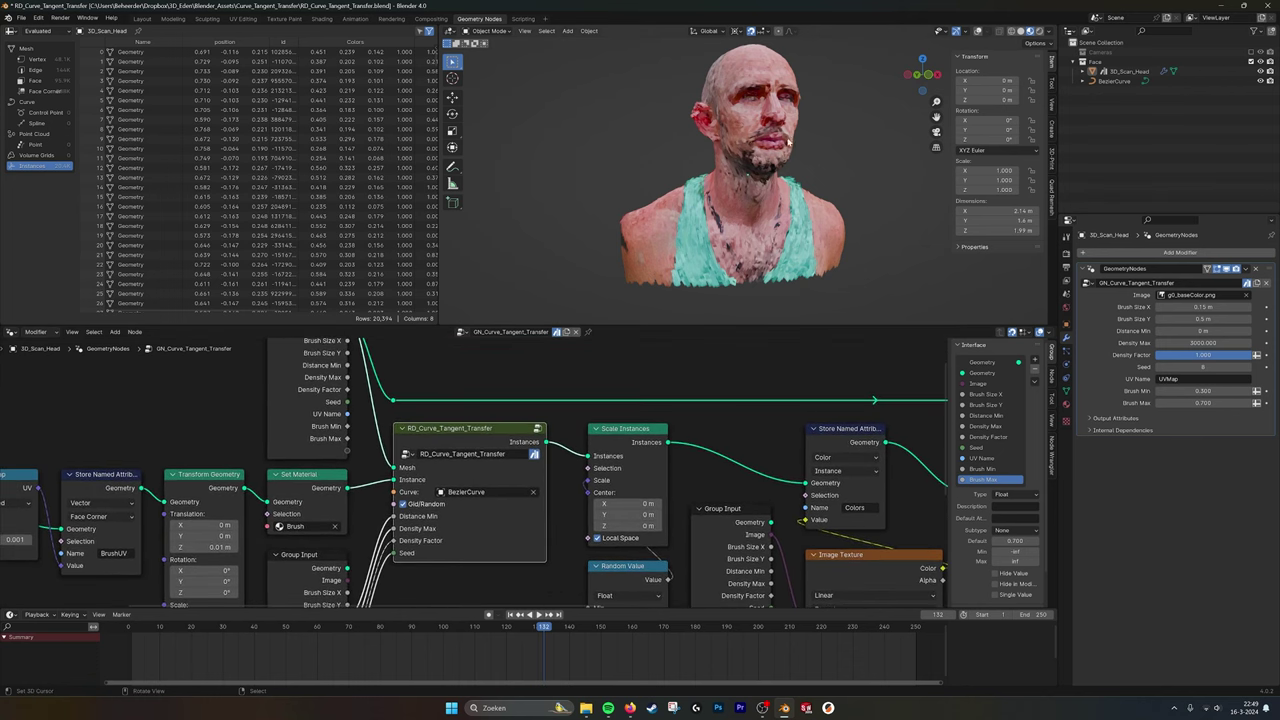
- Turn off the GeometryNodes modifier's viewport display to view the original scan, and turn it back on
left_click(1227, 270)
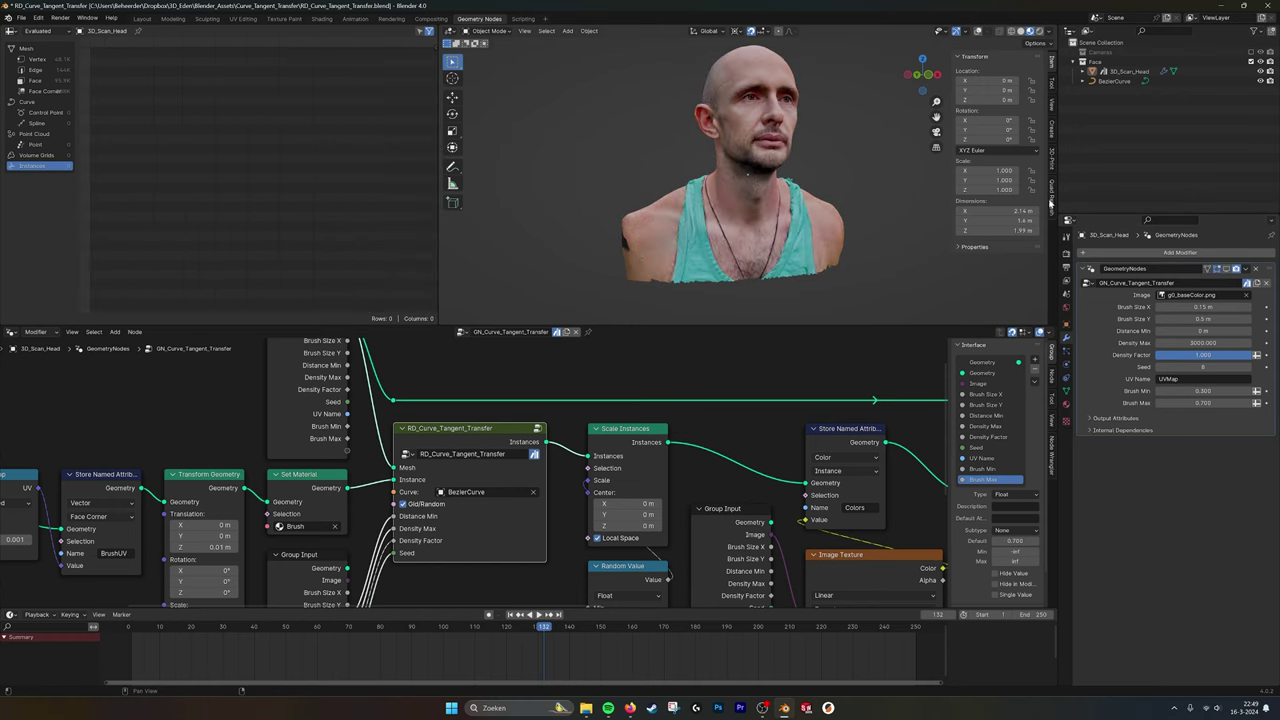
left_click(1227, 270)
middle_click_drag(534, 457, 584, 417)
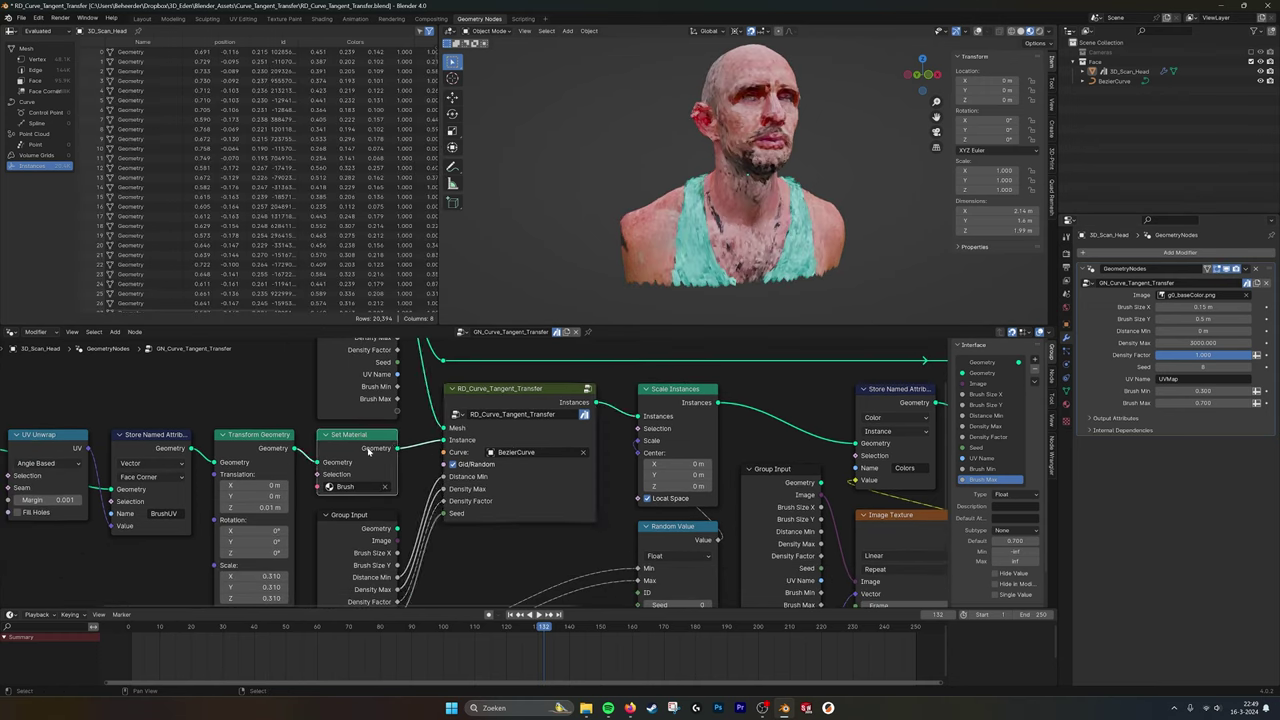
- Select BezierCurve and 3D_Scan_Head in turn, and examine the curve, distance and density inputs of the tangent transfer group
middle_click_drag(529, 454, 494, 444)
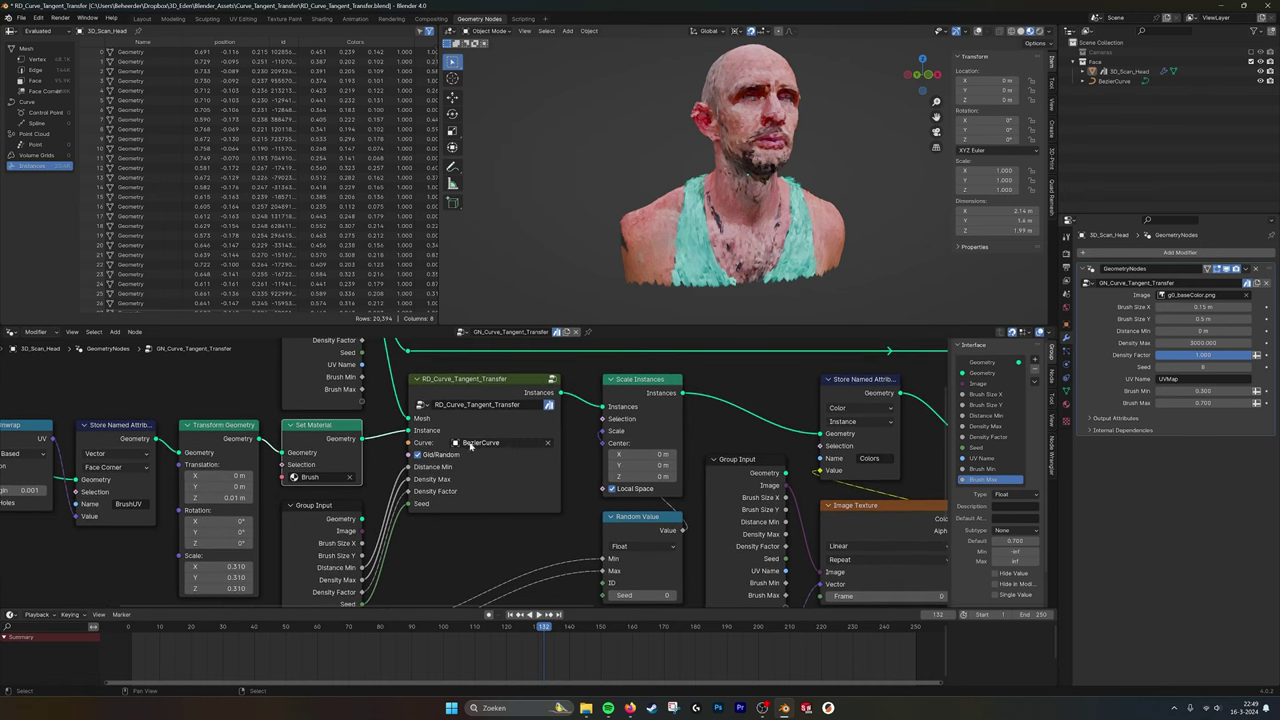
left_click(1121, 82)
left_click(1125, 72)
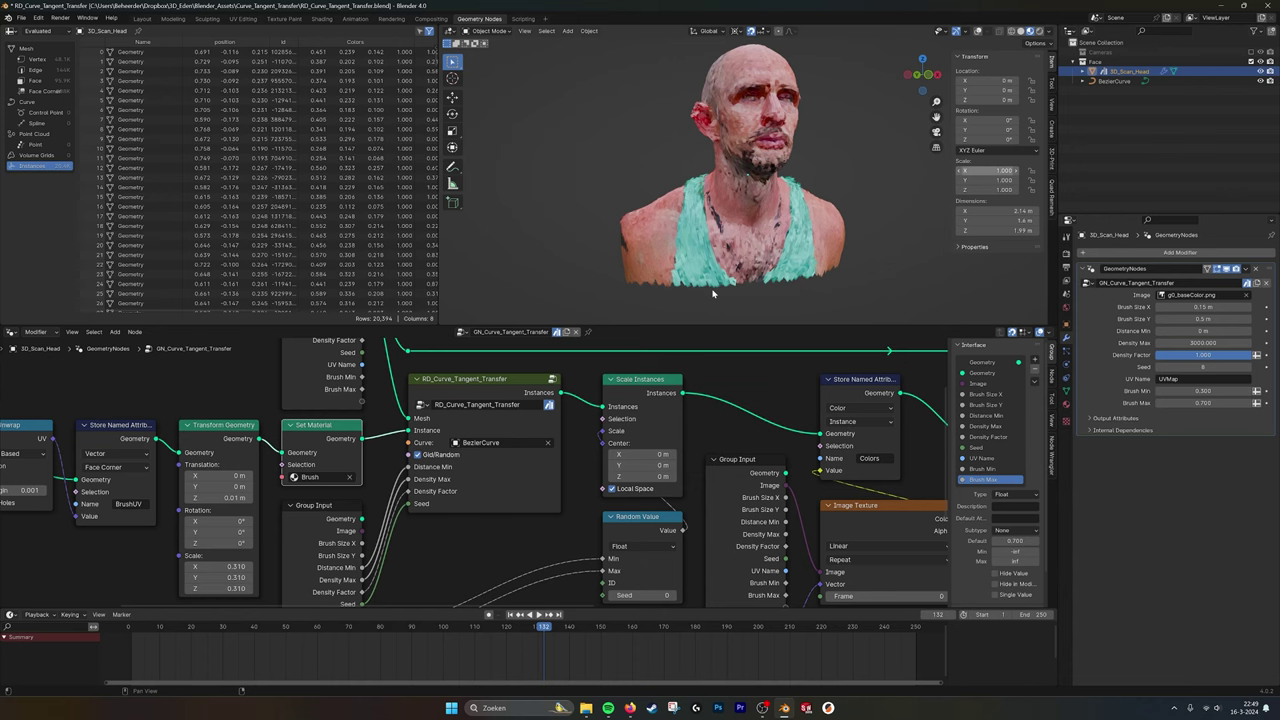
middle_click_drag(442, 430, 475, 391)
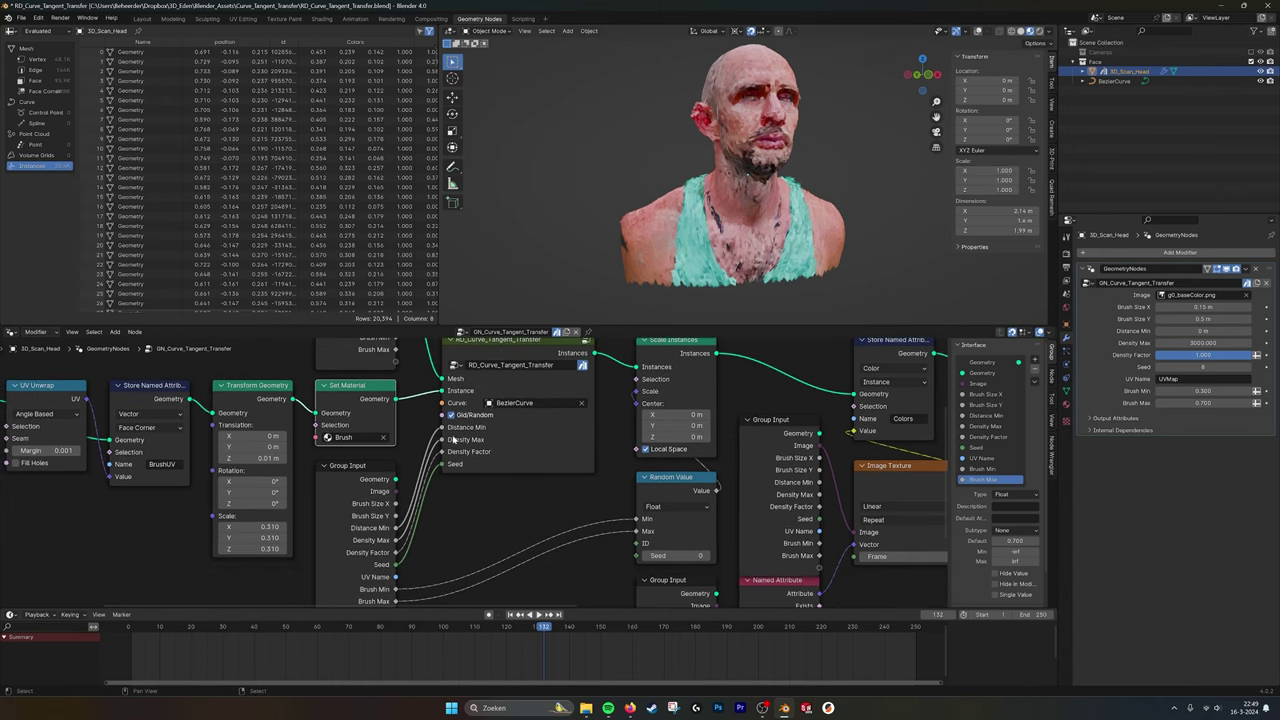
middle_click_drag(360, 450, 369, 433)
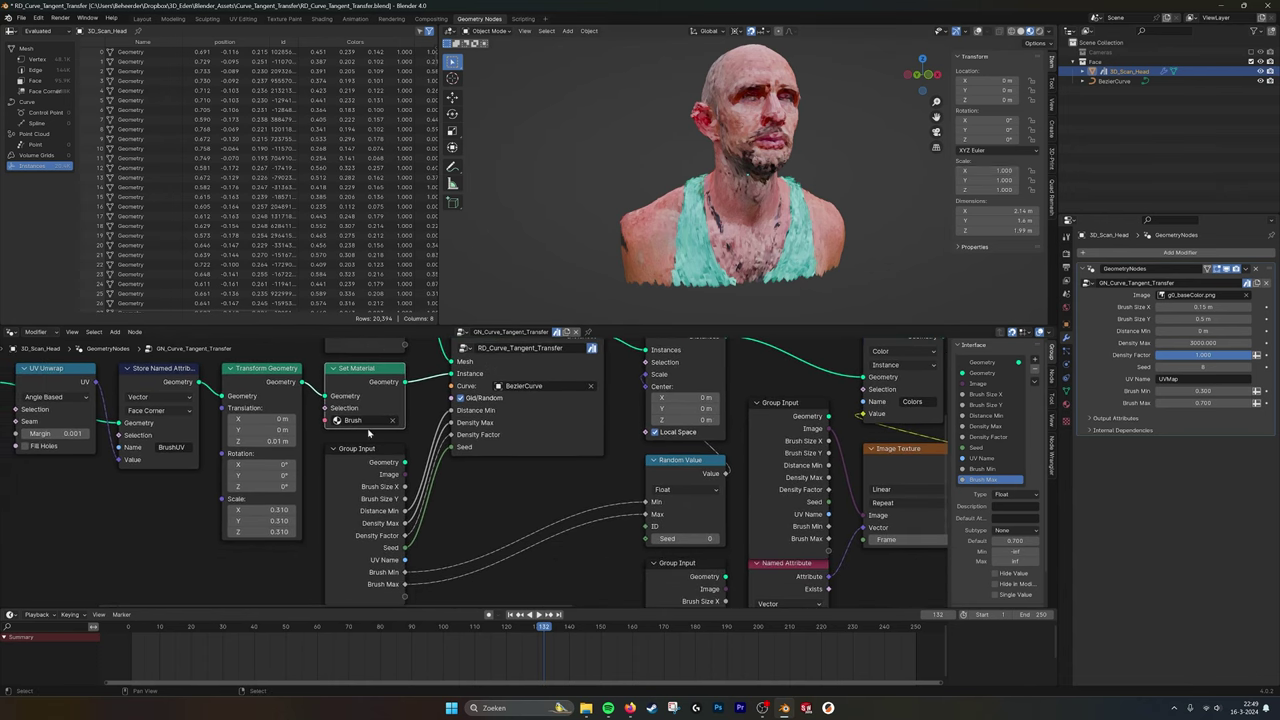
middle_click_drag(462, 448, 398, 449)
- Examine the Scale Instances node, the image texture color attribute and the random value nodes feeding the Color Ramp
scroll(523, 460, "down", 3)
scroll(771, 533, "down", 3)
scroll(716, 456, "up", 3)
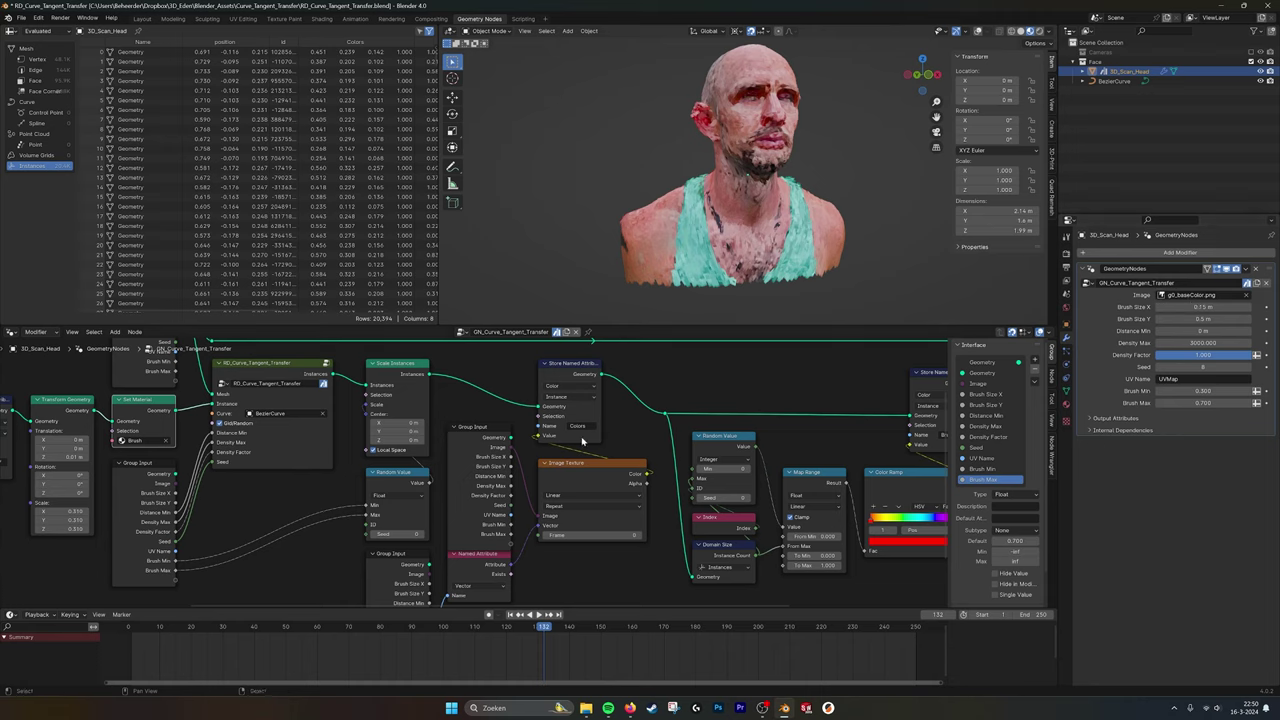
scroll(709, 240, "up", 2)
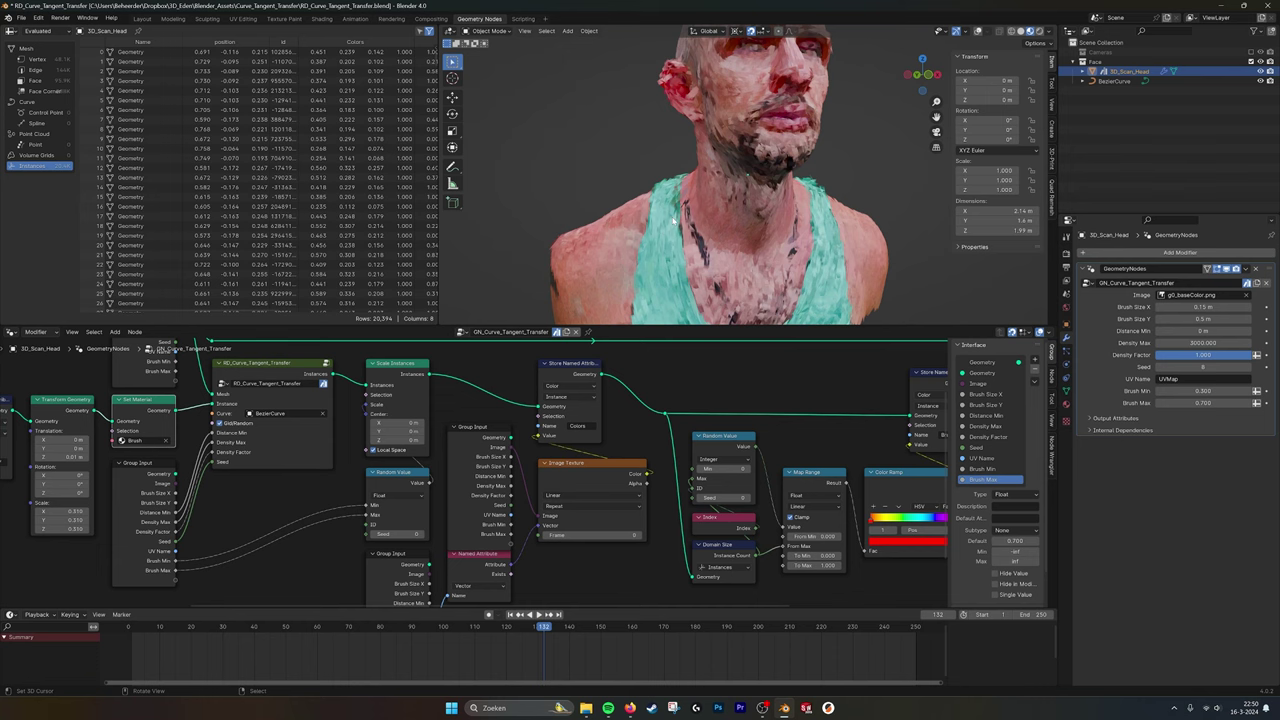
scroll(673, 219, "down", 2)
middle_click_drag(859, 456, 599, 448)
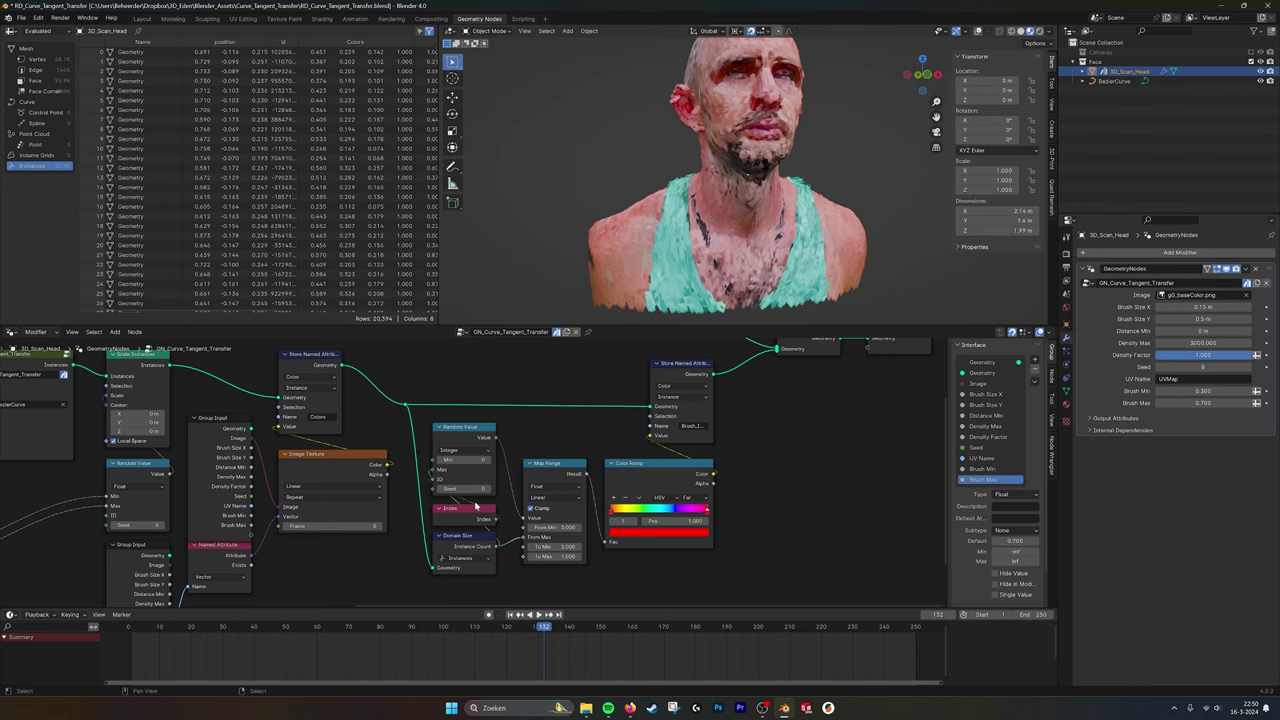
- Inspect the brush strokes on the neck and shoulder up close, and return to the full bust view
scroll(719, 244, "up", 6)
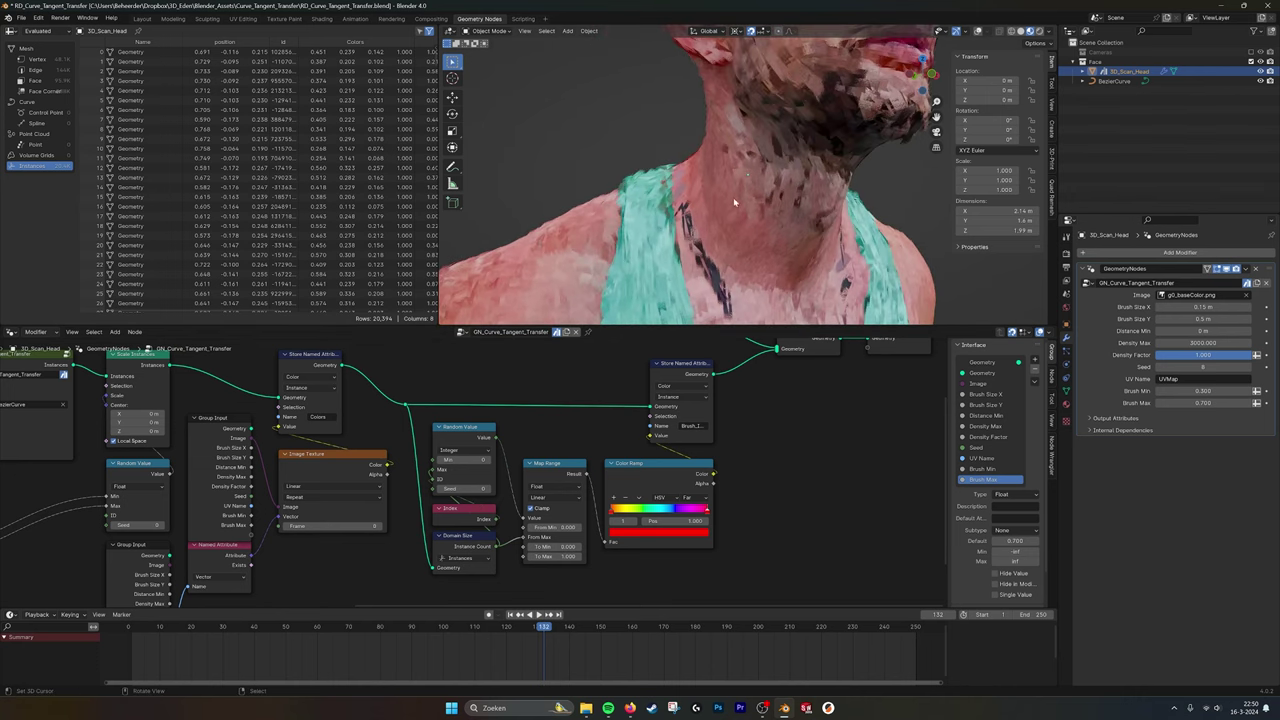
scroll(749, 236, "up", 4)
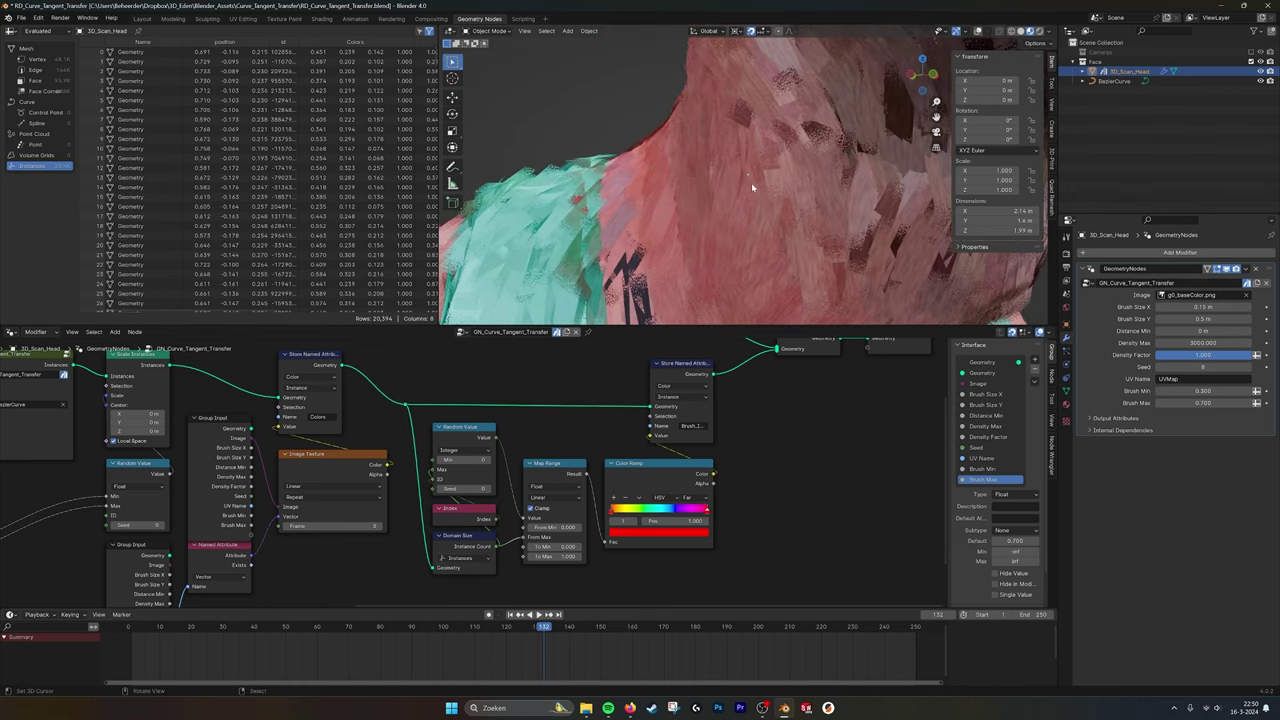
middle_click_drag(728, 267, 786, 224)
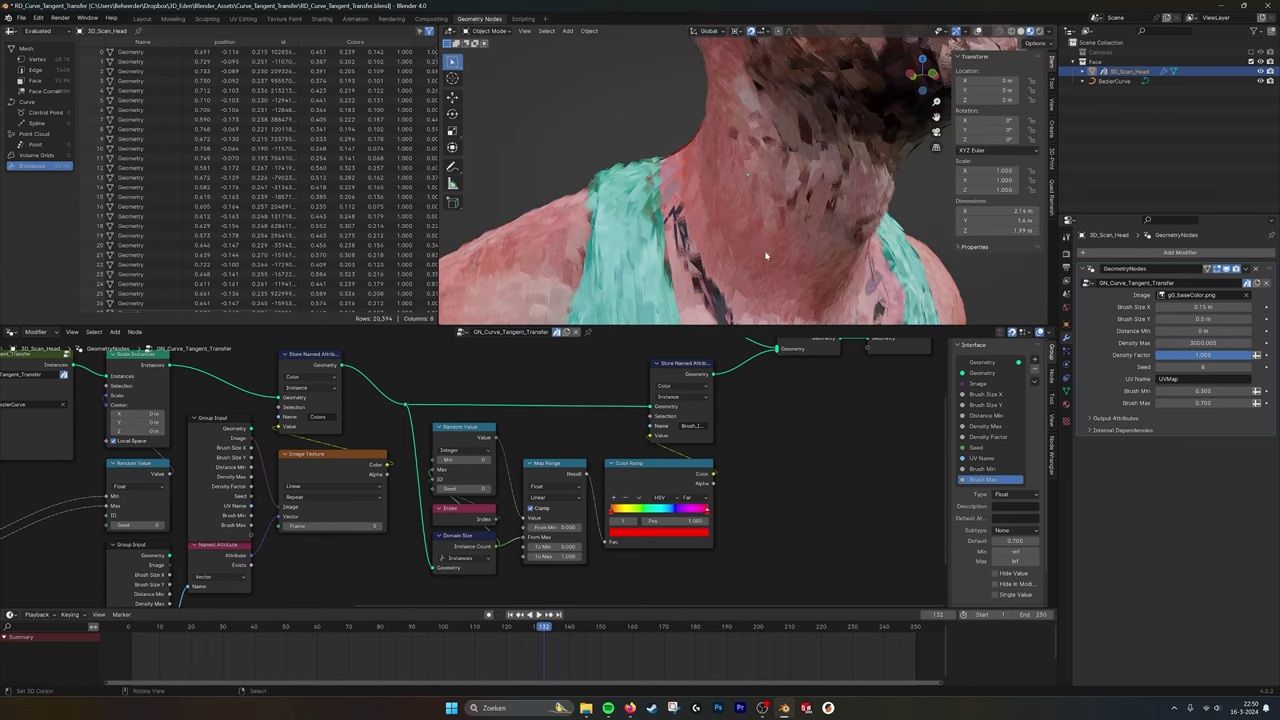
scroll(789, 247, "down", 7)
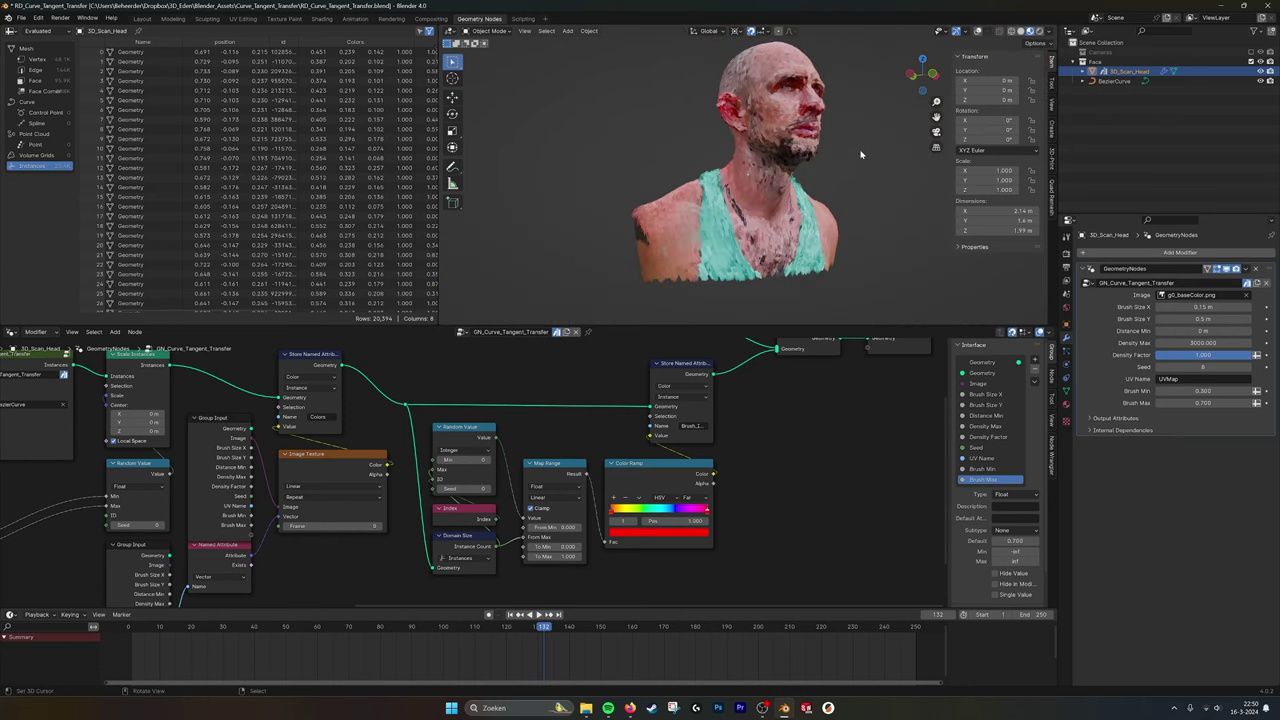
left_click(860, 152)
middle_click_drag(860, 152, 820, 162)
- Survey the whole node tree and select the RD_Curve_Tangent_Transfer group node again
scroll(740, 506, "down", 7)
middle_click_drag(284, 424, 523, 424)
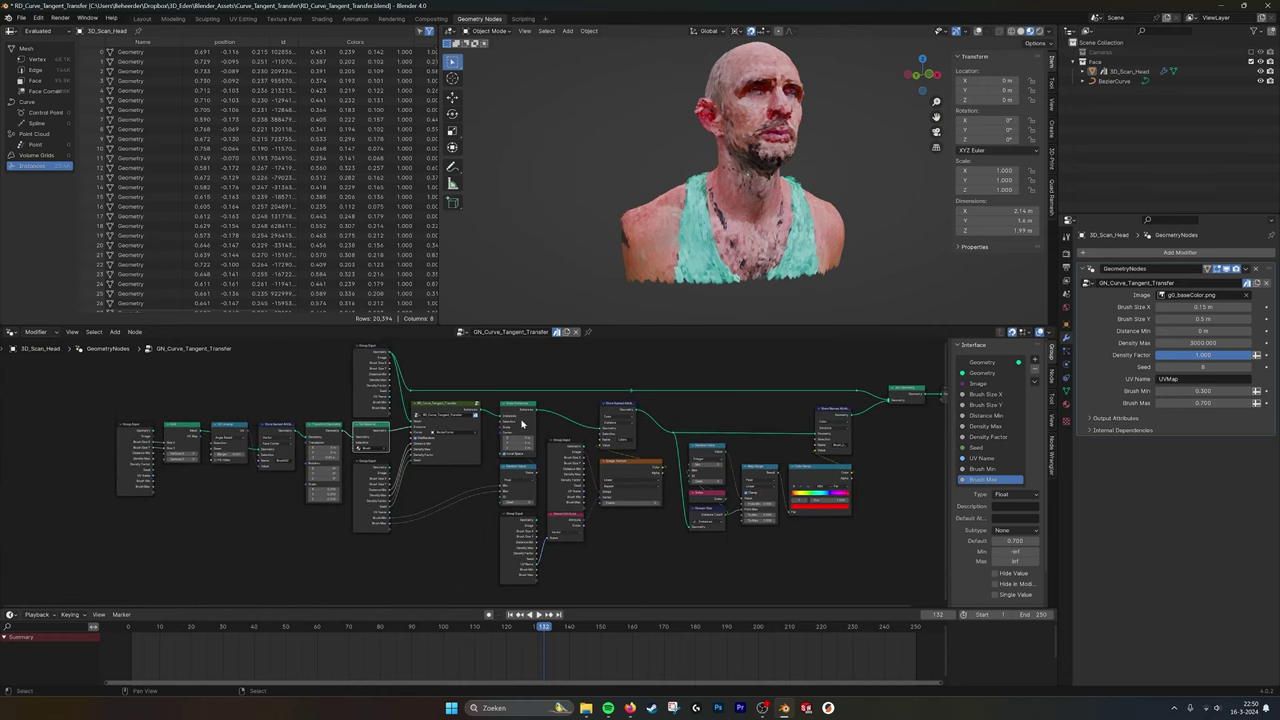
scroll(523, 424, "up", 3)
middle_click_drag(447, 387, 509, 429)
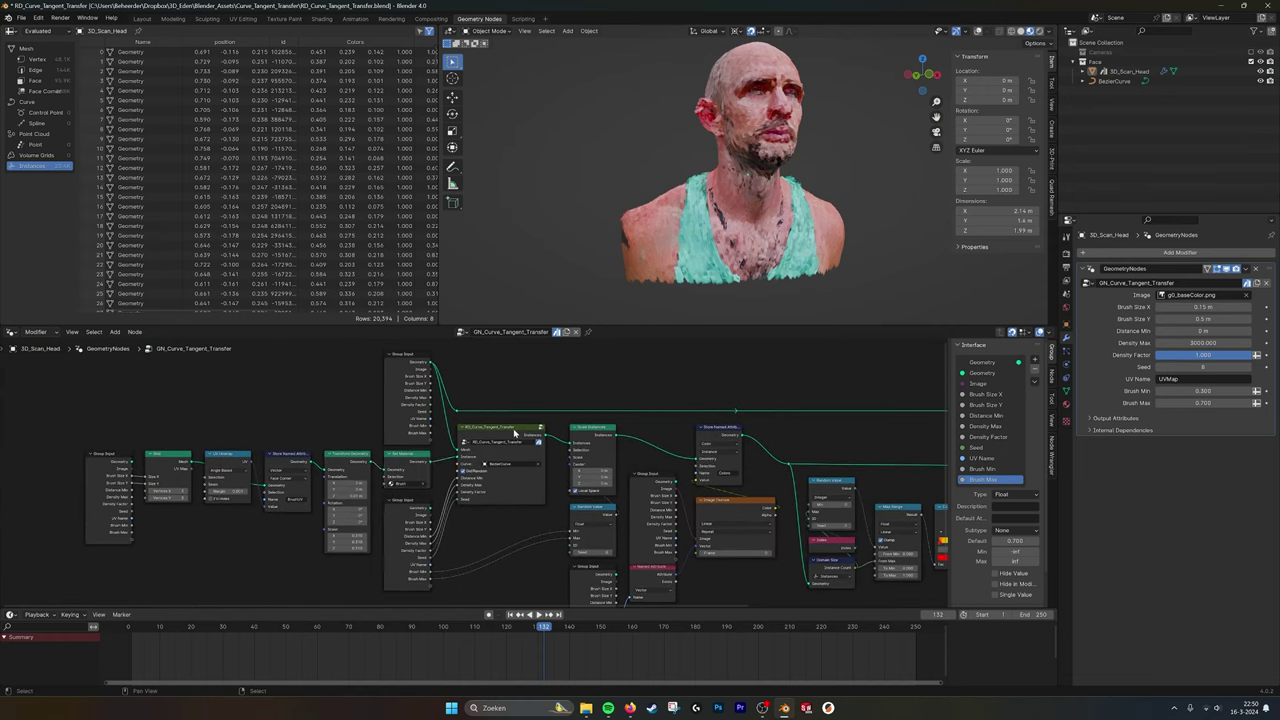
scroll(549, 446, "up", 1)
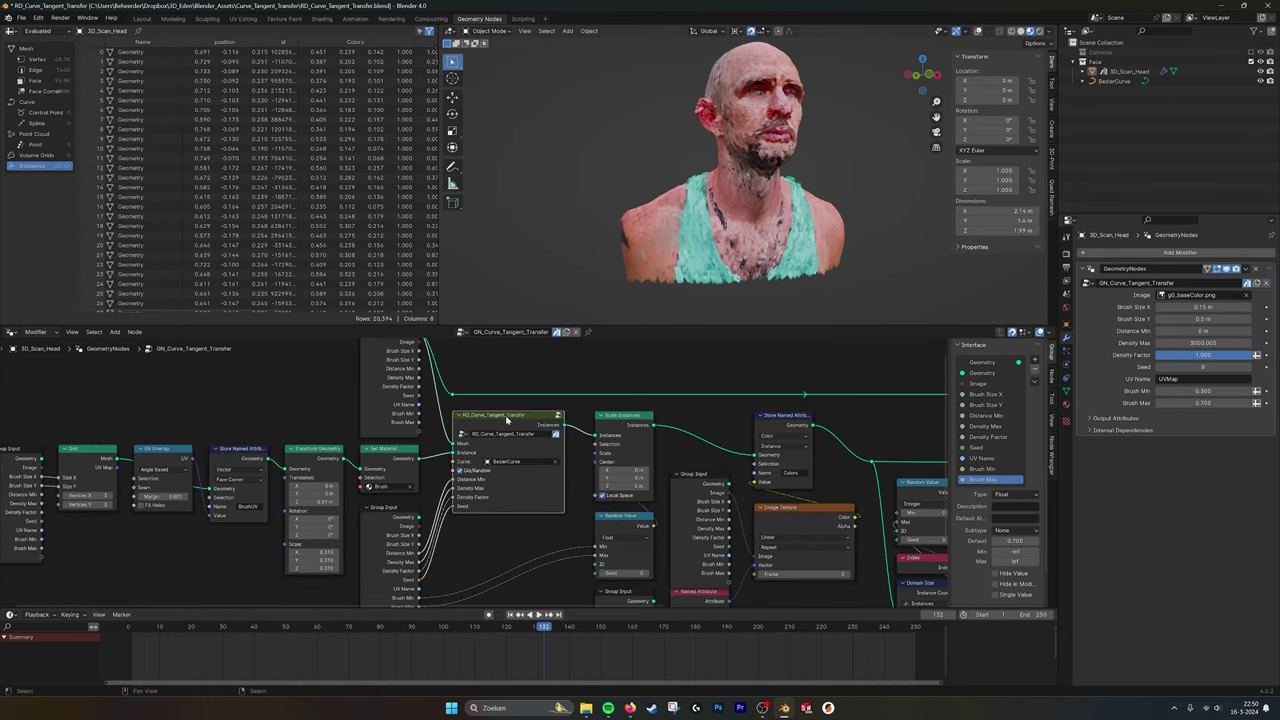
middle_click_drag(451, 413, 455, 418)
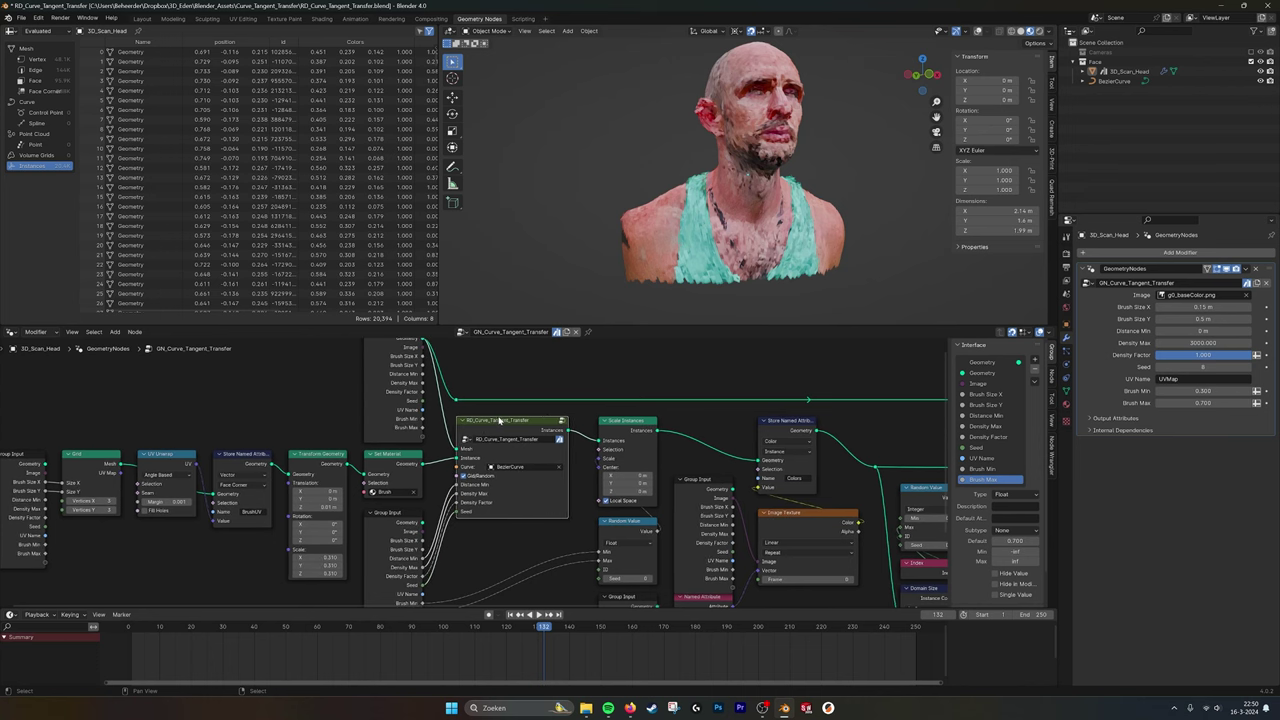
scroll(499, 420, "up", 1)
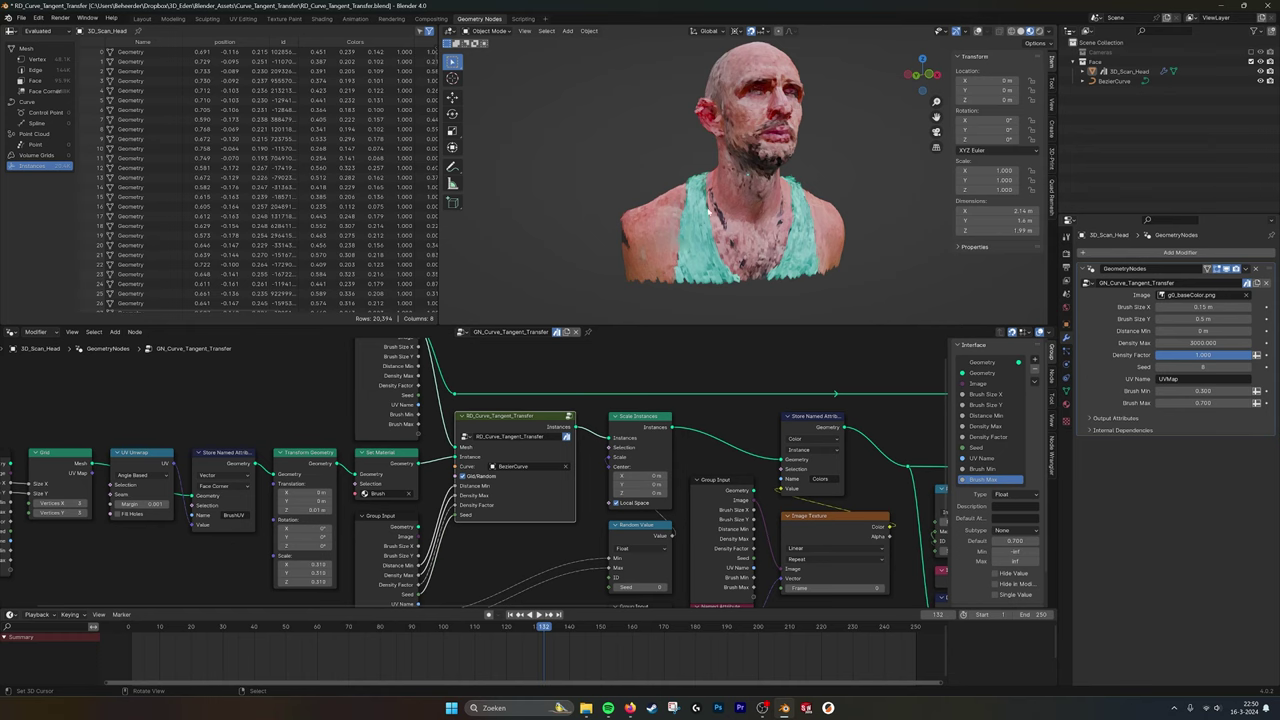
- Review the node tree through to the Group Output, and look again at the Brush material in the Set Material node
scroll(726, 528, "down", 5)
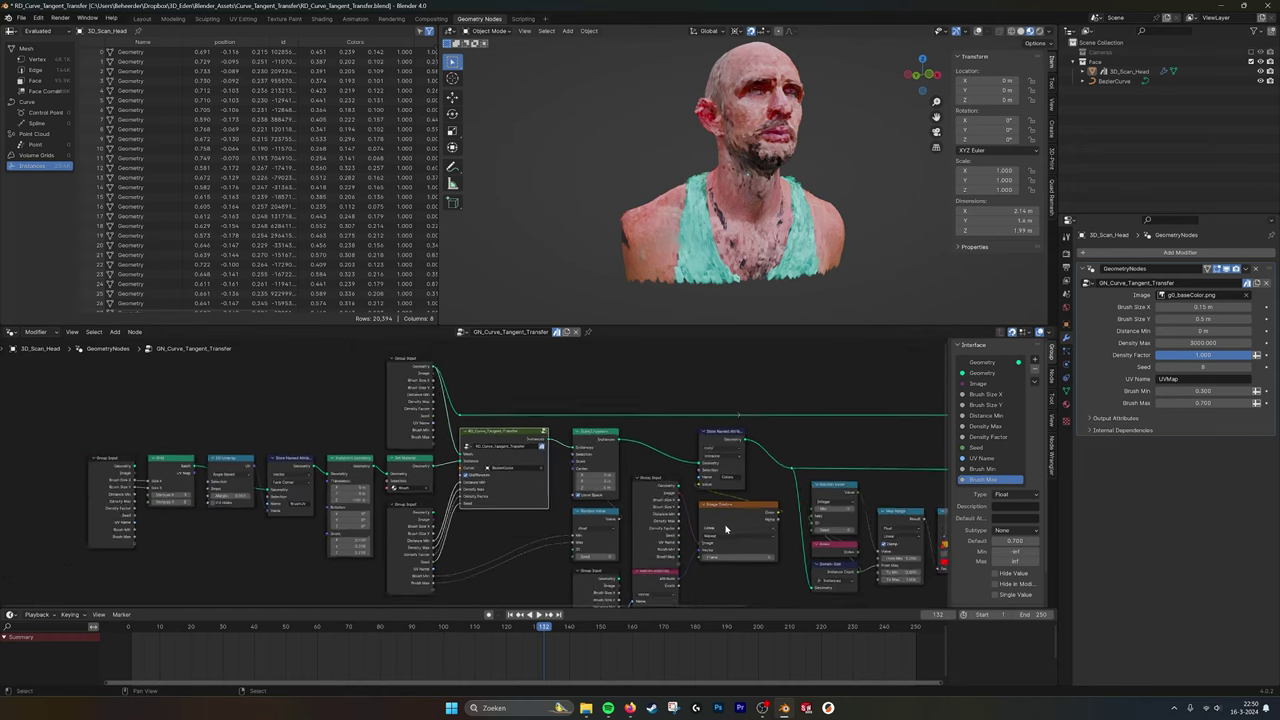
middle_click_drag(726, 528, 605, 506)
scroll(605, 505, "down", 2)
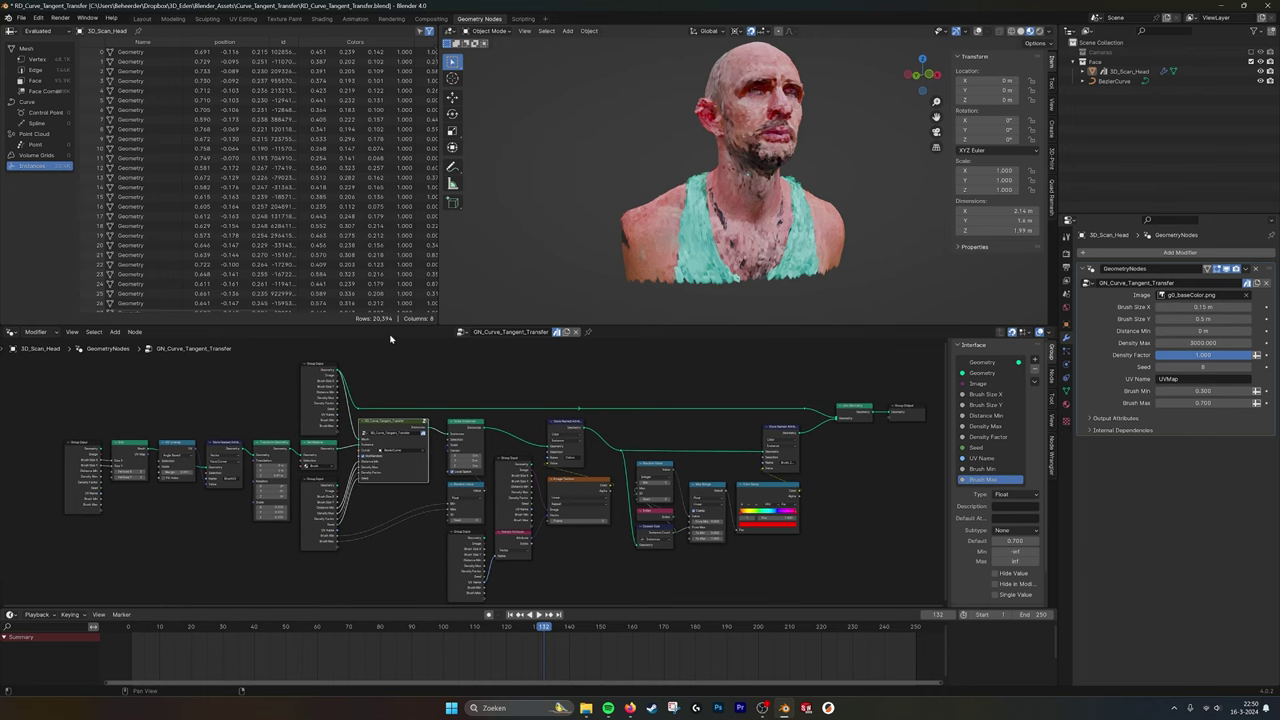
scroll(622, 472, "up", 5)
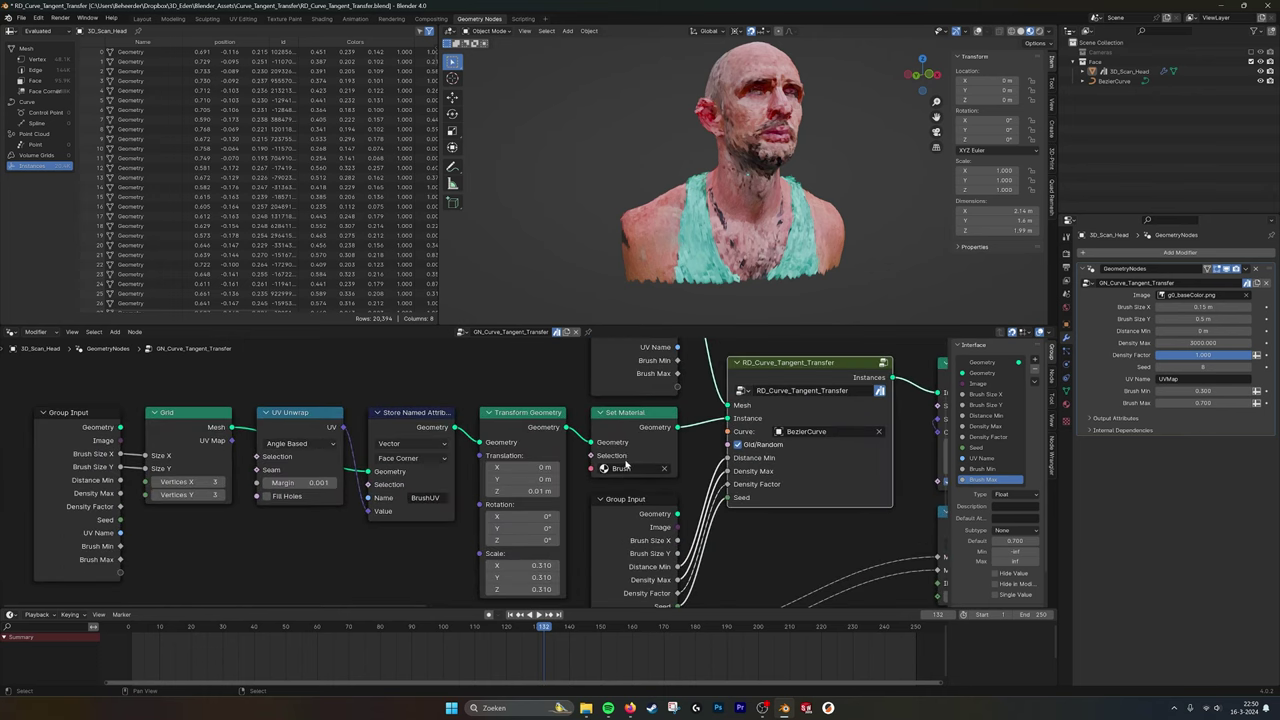
scroll(621, 470, "down", 5)
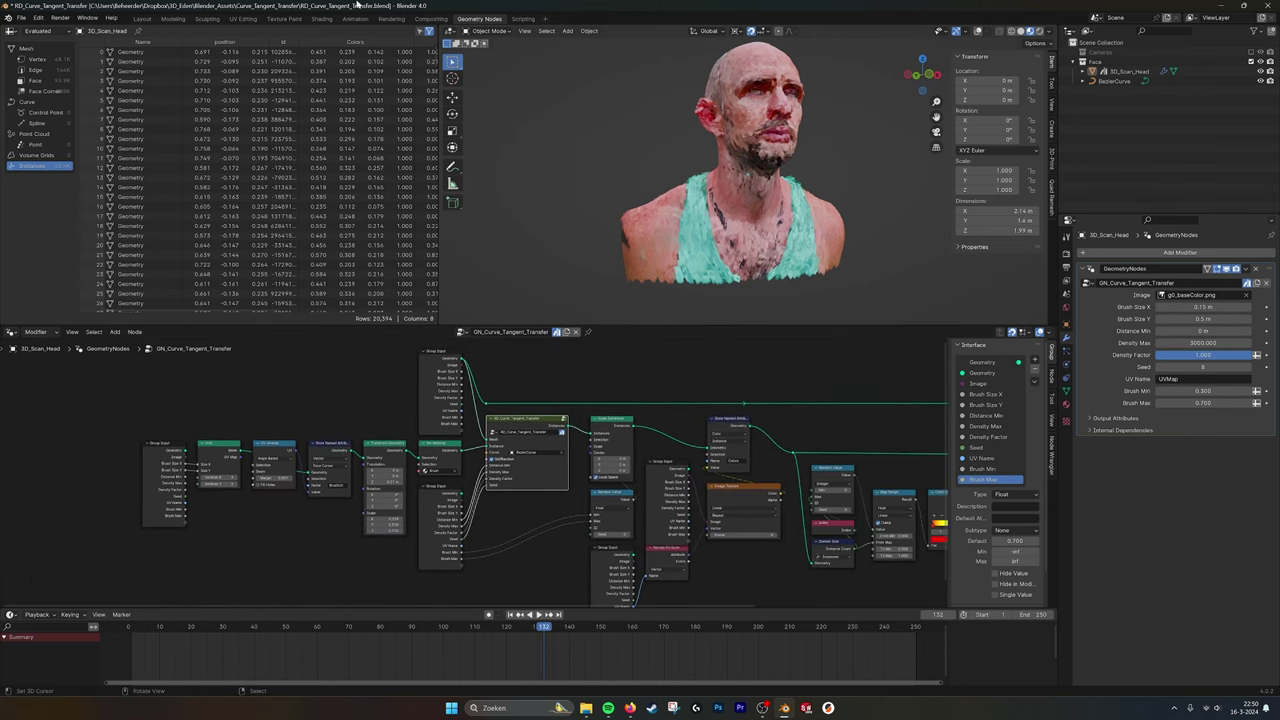
- Switch to the Shading workspace, and view the face and the Brush_Material group node up close
left_click(321, 19)
scroll(656, 273, "up", 4)
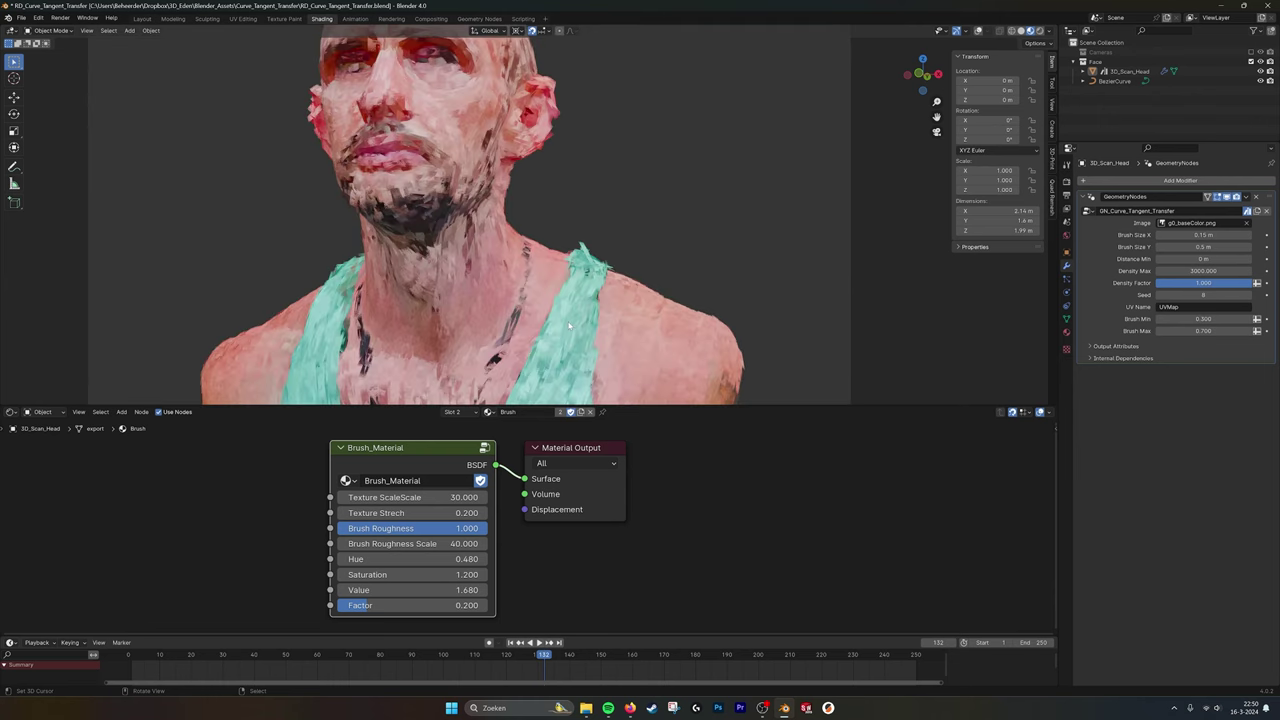
middle_click_drag(535, 226, 633, 310, "shift")
scroll(633, 310, "up", 2)
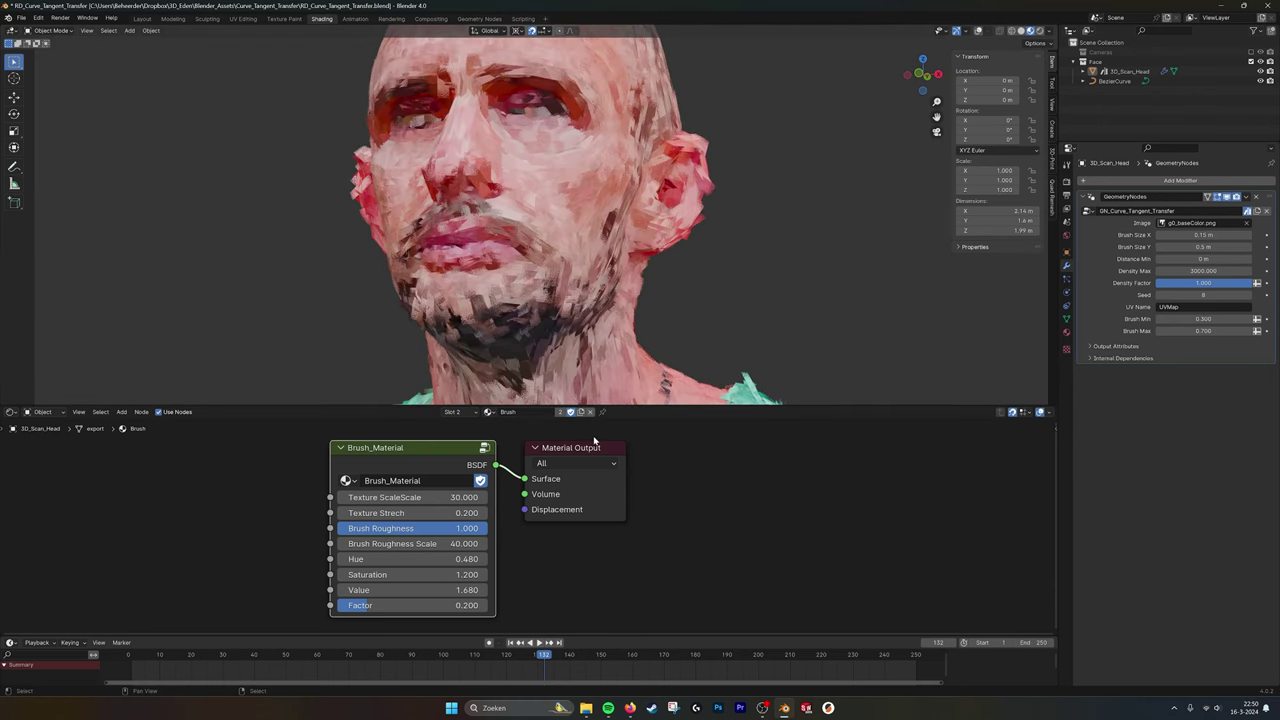
middle_click_drag(532, 444, 716, 447)
scroll(652, 470, "up", 3)
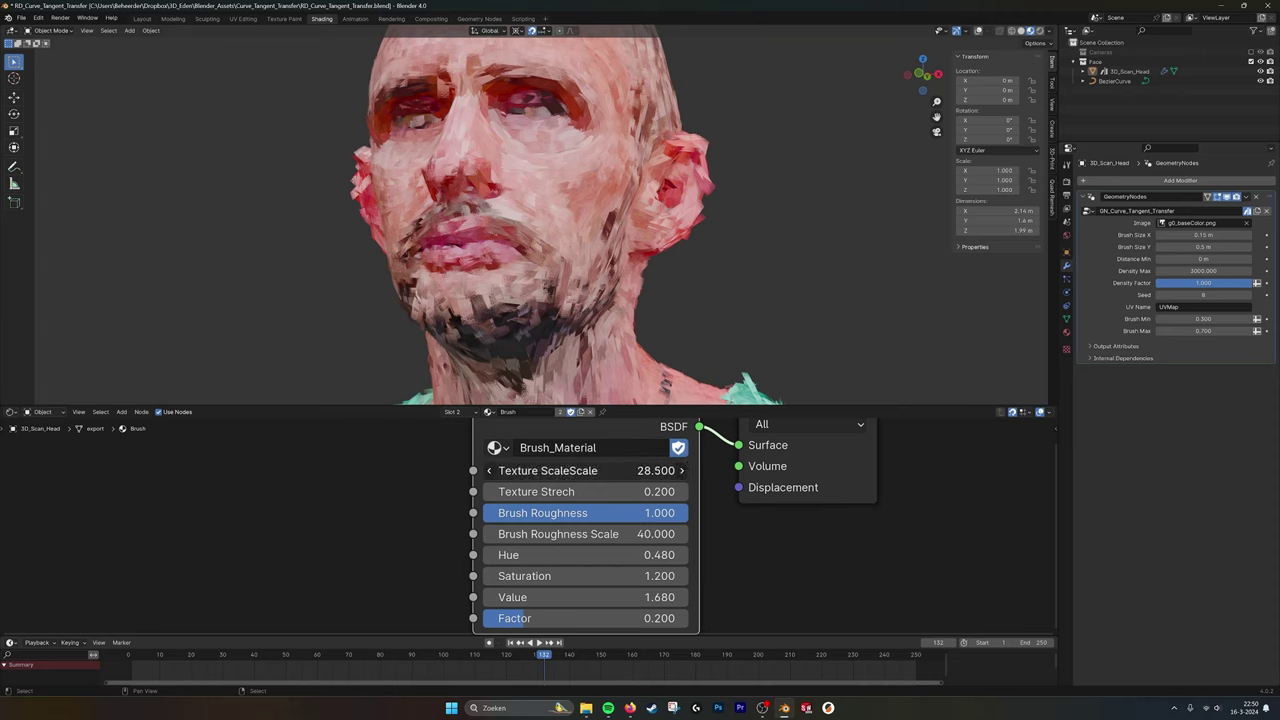
- Try a Texture Scale of 20.6 and Texture Strech values of -76.8 and 99.4 on Brush_Material, and undo each change
left_click_drag(585, 471, 566, 470)
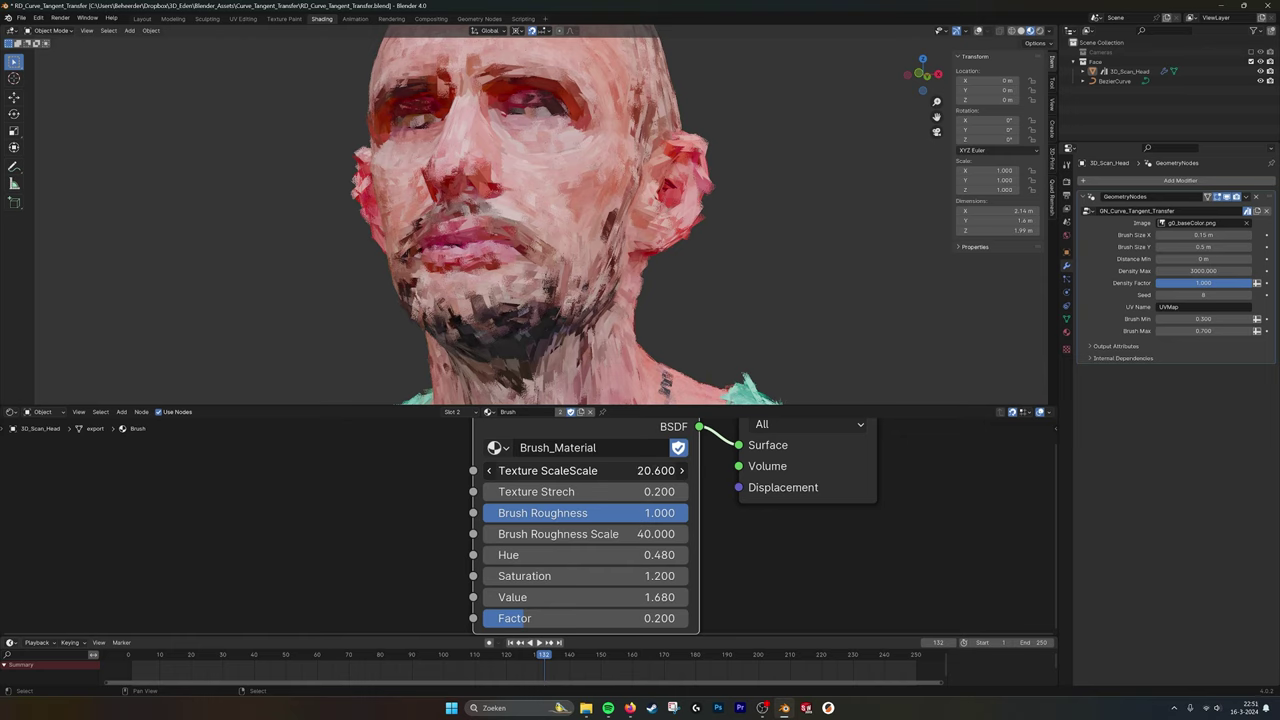
key("ctrl+z")
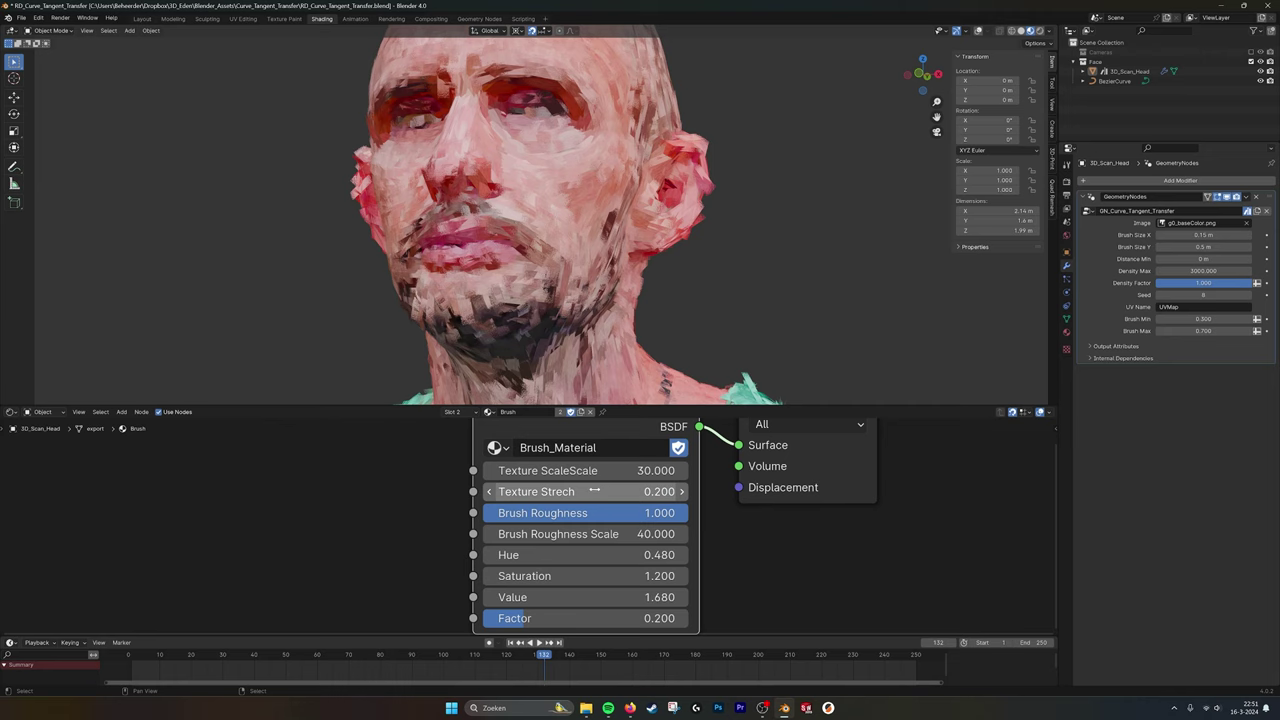
left_click_drag(594, 491, 620, 491)
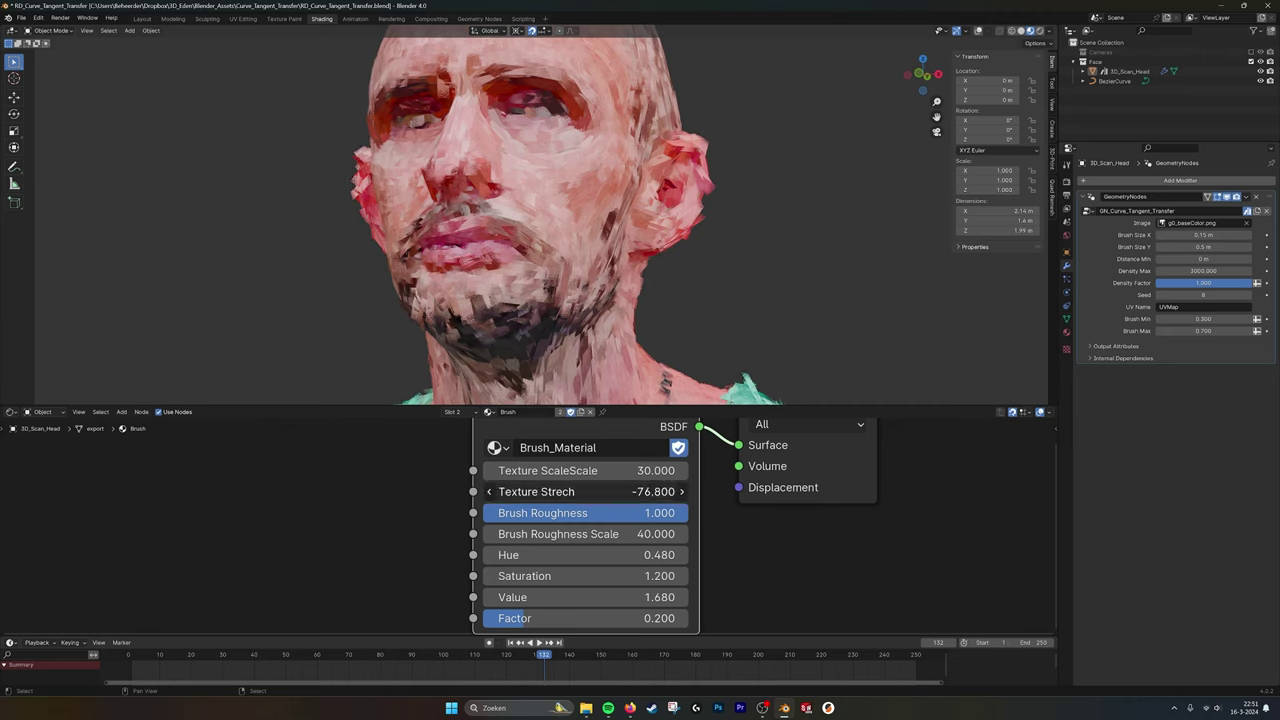
left_click_drag(620, 491, 664, 491)
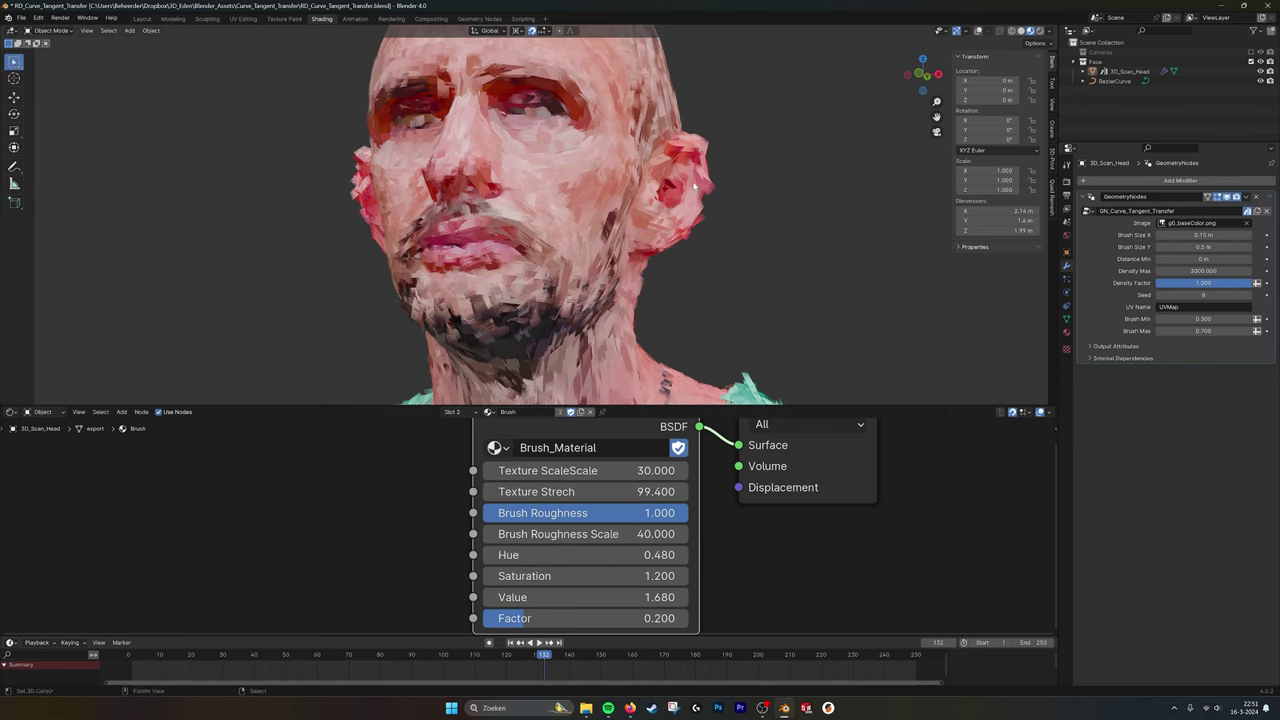
key("ctrl+z")
- Try Texture Strech values of -0.220 and 0.070 on Brush_Material with the cheek up close, and undo the changes
key("KP_0")
scroll(480, 226, "up", 10)
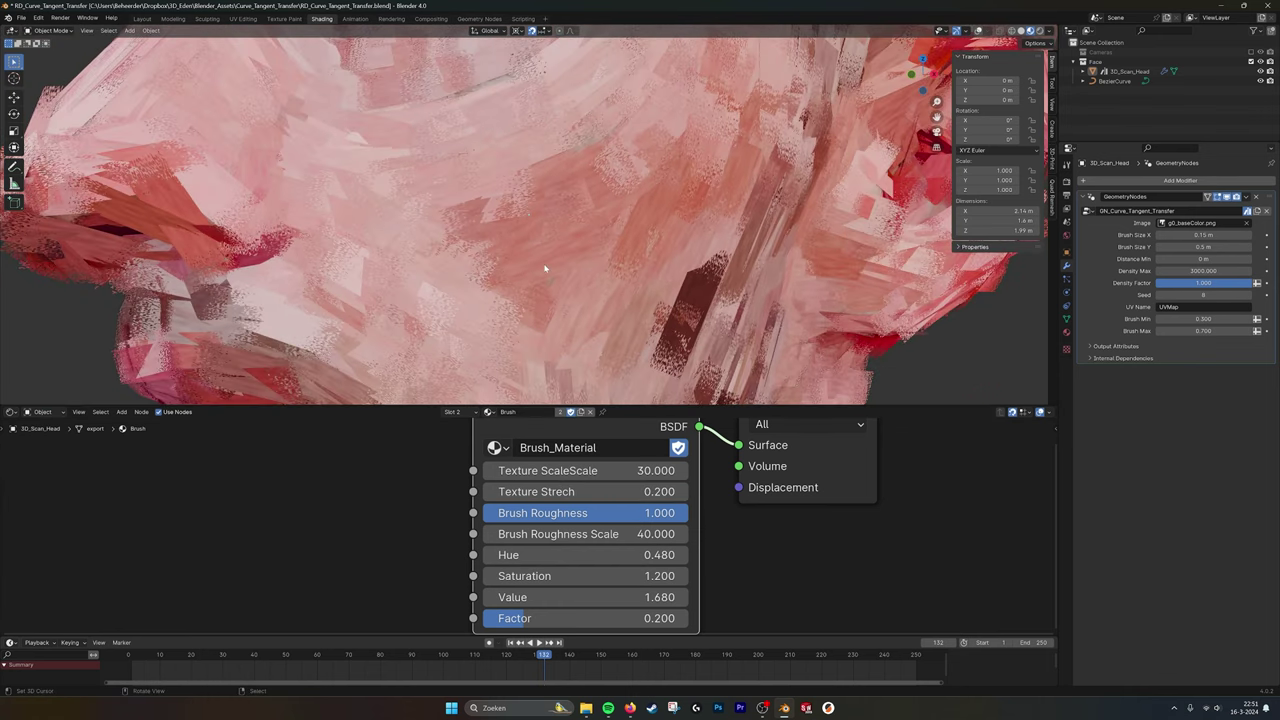
left_click_drag(580, 491, 624, 491)
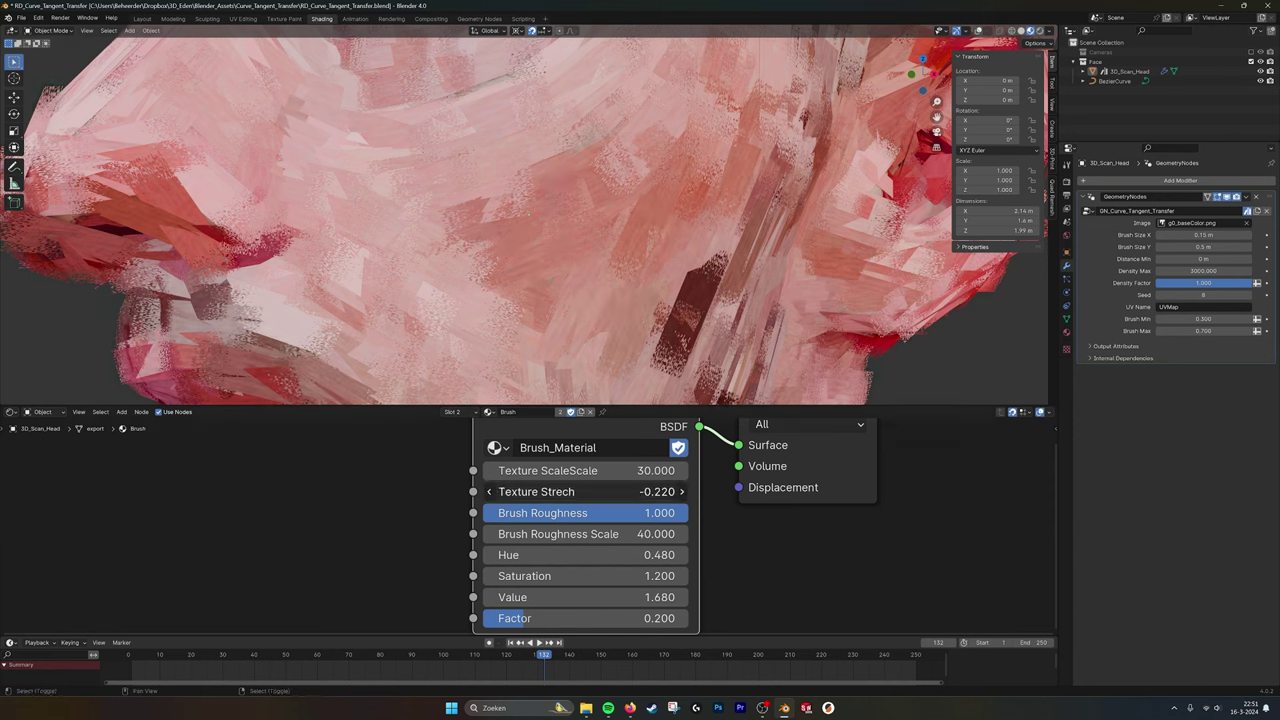
left_click_drag(572, 491, 586, 491)
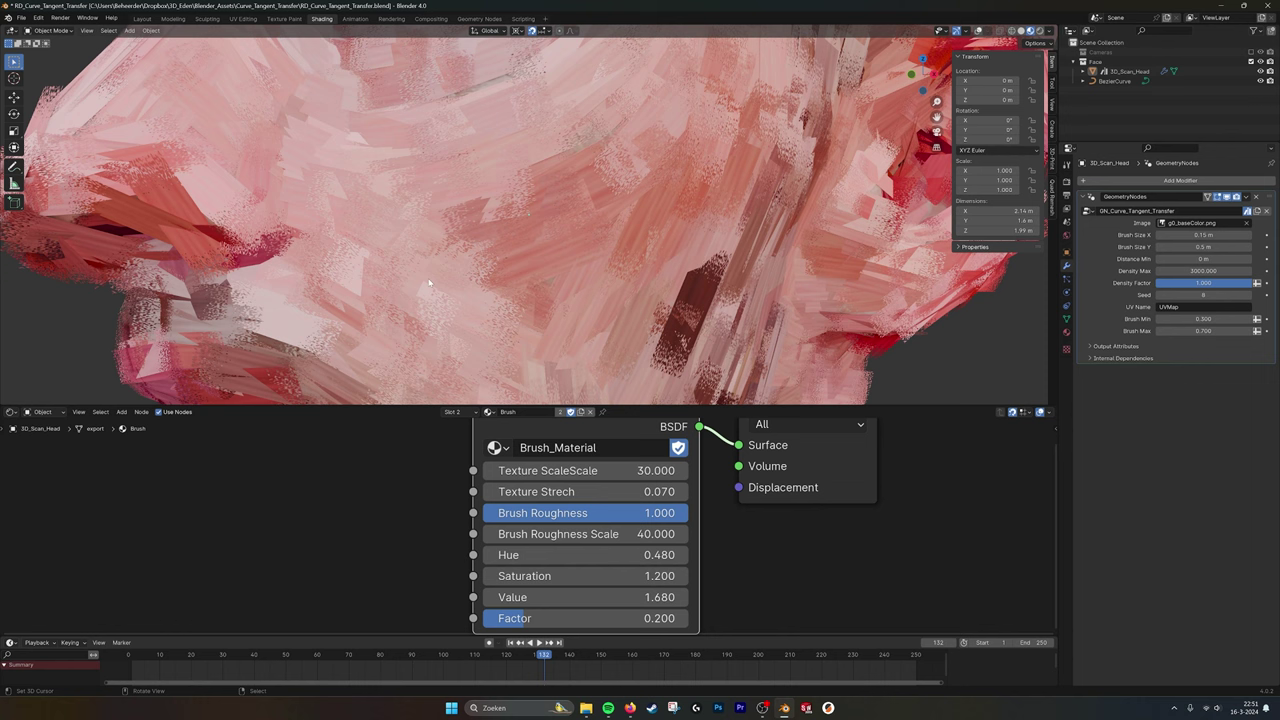
key("ctrl+z")
scroll(547, 270, "down", 3)
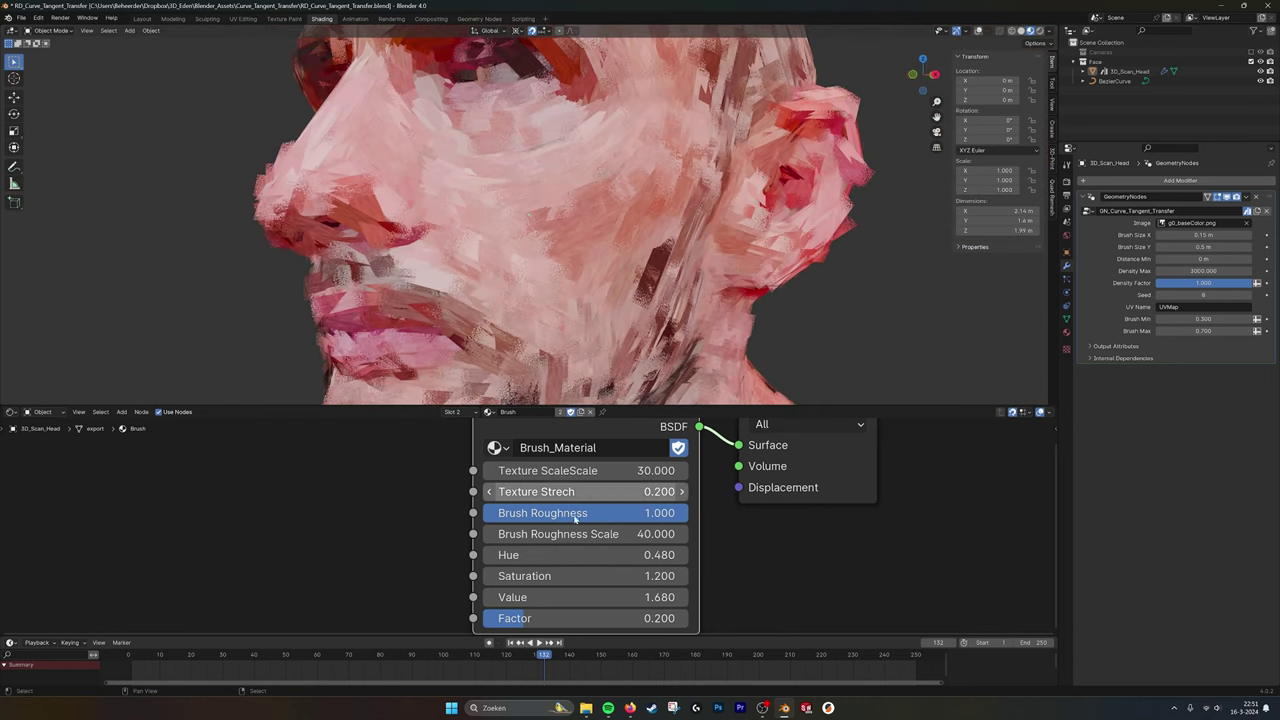
- Try a change of Brush Roughness on Brush_Material and look at the strokes around the ear up close
mouse_move(686, 513)
left_mouse_down()
mouse_move(491, 513)
mouse_move(676, 513)
mouse_move(734, 430)
left_mouse_up()
mouse_move(808, 150)
middle_mouse_down()
mouse_move(726, 217)
mouse_move(651, 226)
mouse_move(668, 224)
mouse_move(660, 240)
middle_mouse_up()
scroll(726, 217, "up", 5)
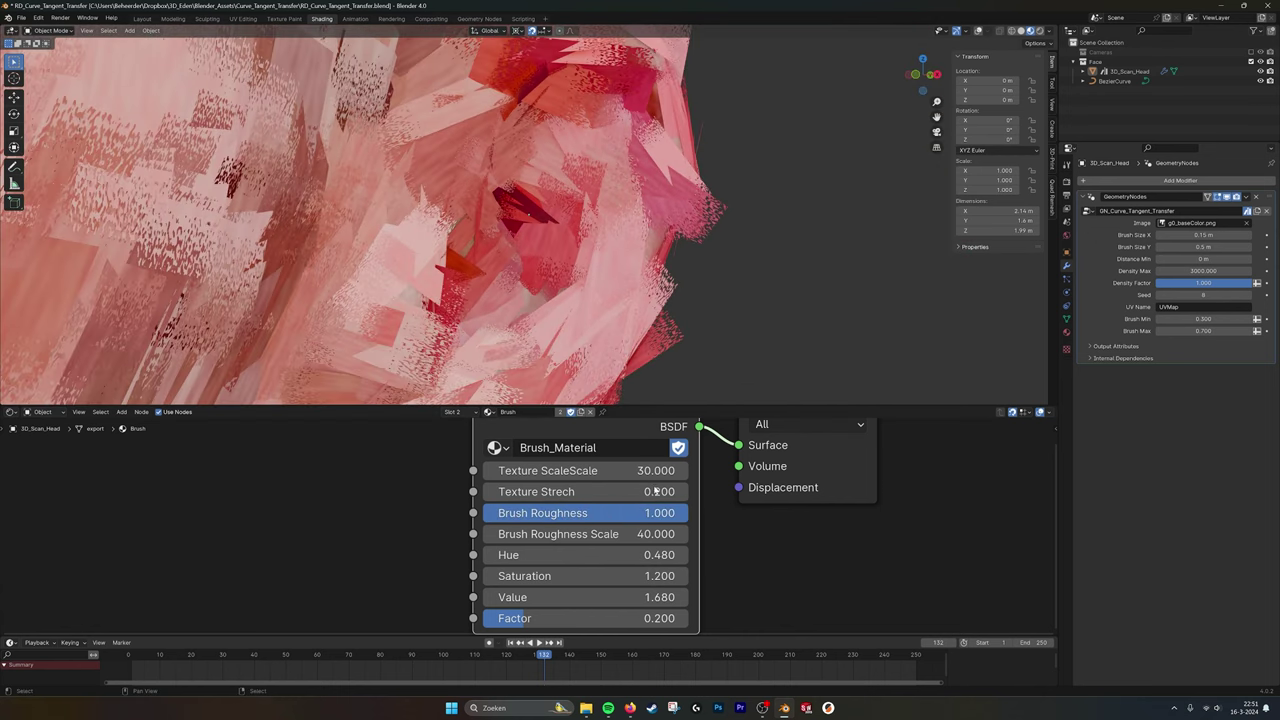
- Try Brush Roughness Scale values of 8.2 and 11.5 on Brush_Material, compare the strokes on the head, and restore the original value
mouse_move(645, 513)
left_mouse_down()
mouse_move(478, 513)
mouse_move(688, 513)
mouse_move(648, 534)
mouse_move(494, 534)
left_mouse_up()
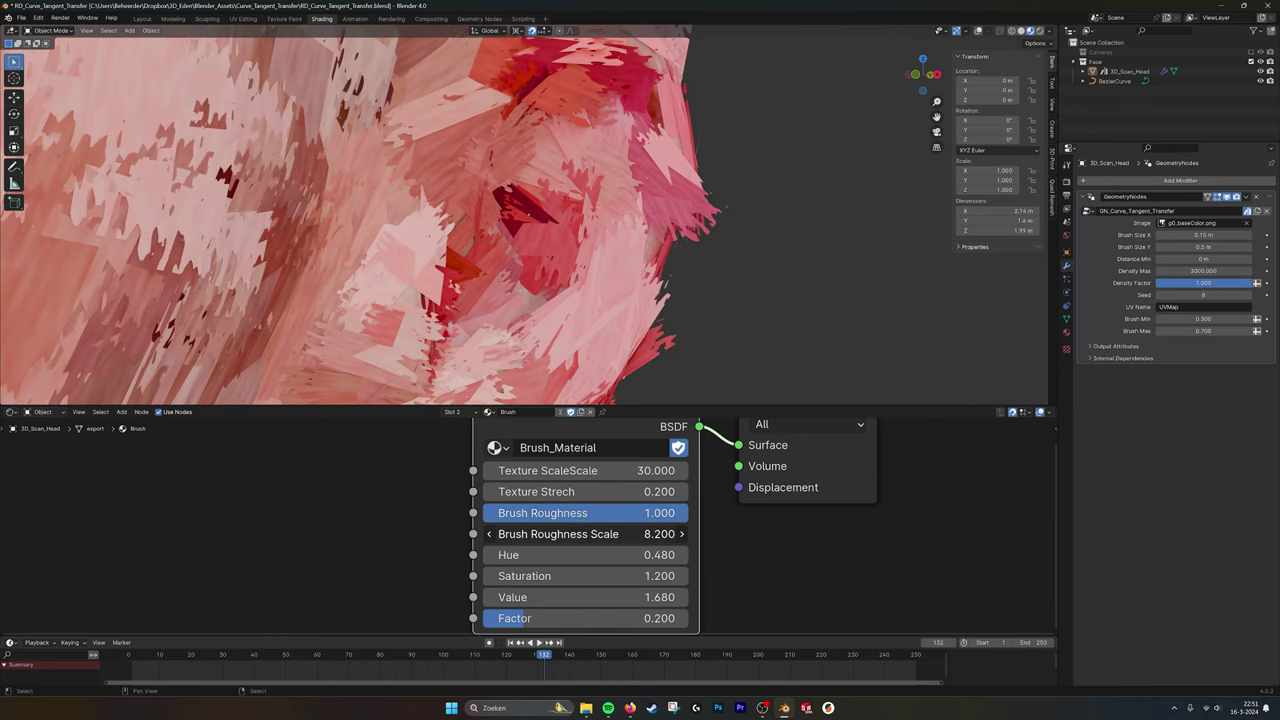
left_click_drag(577, 534, 586, 534)
scroll(622, 244, "down", 5)
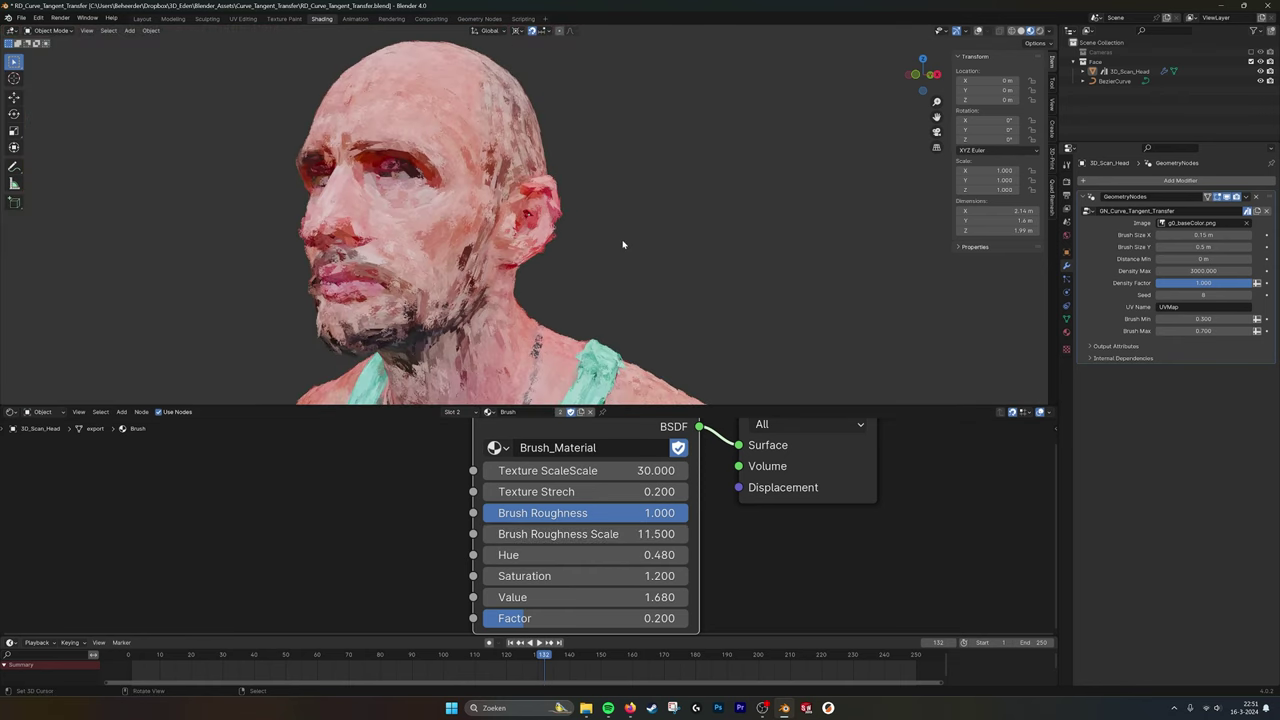
middle_click_drag(622, 244, 498, 284)
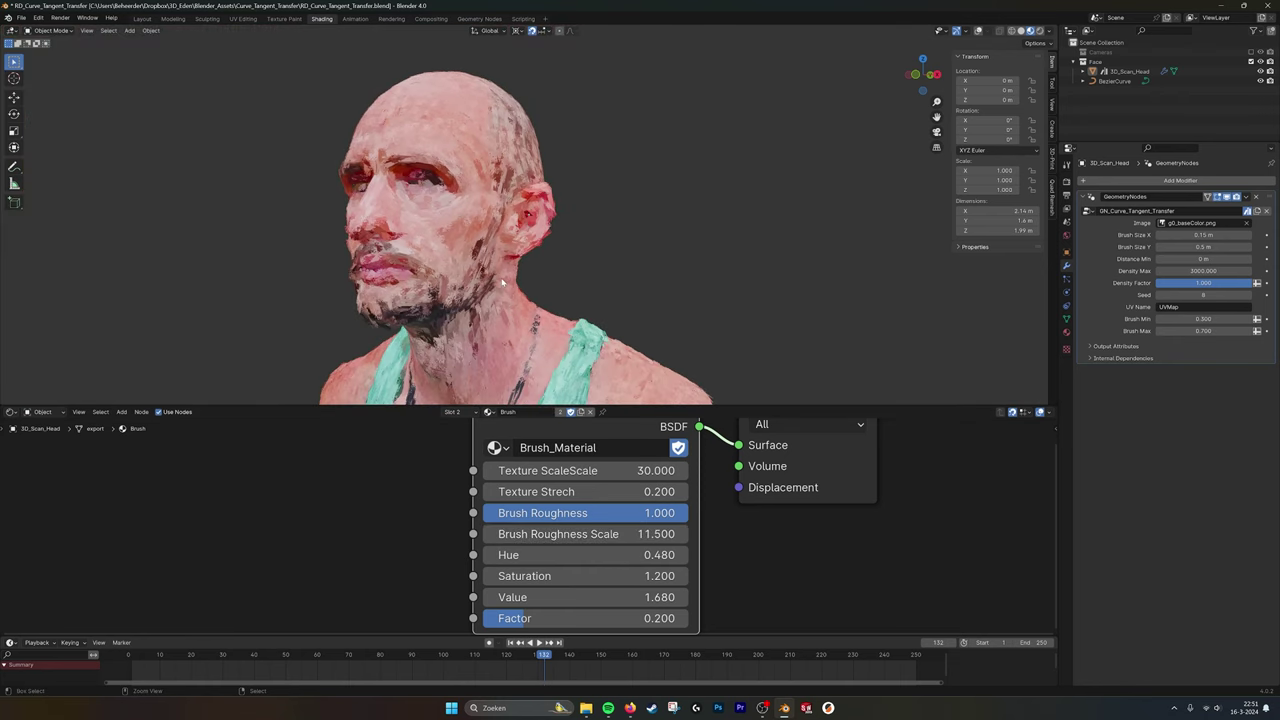
scroll(652, 236, "up", 5)
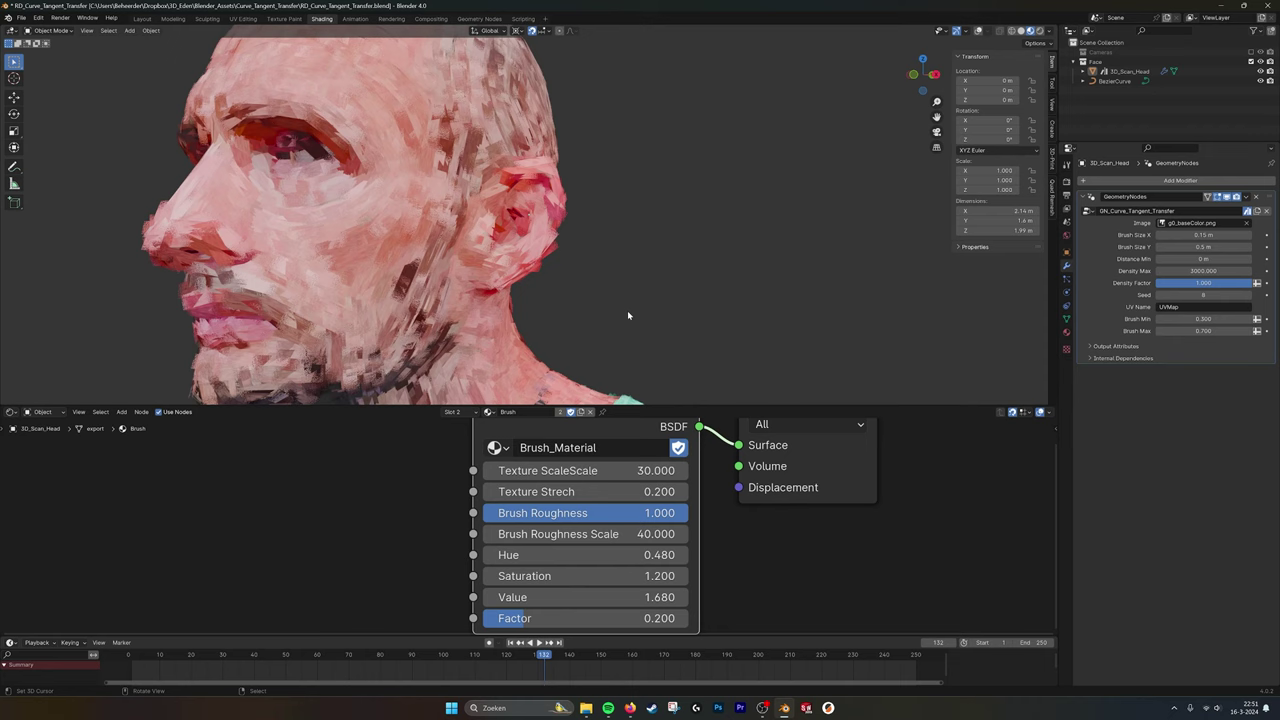
scroll(596, 203, "down", 4)
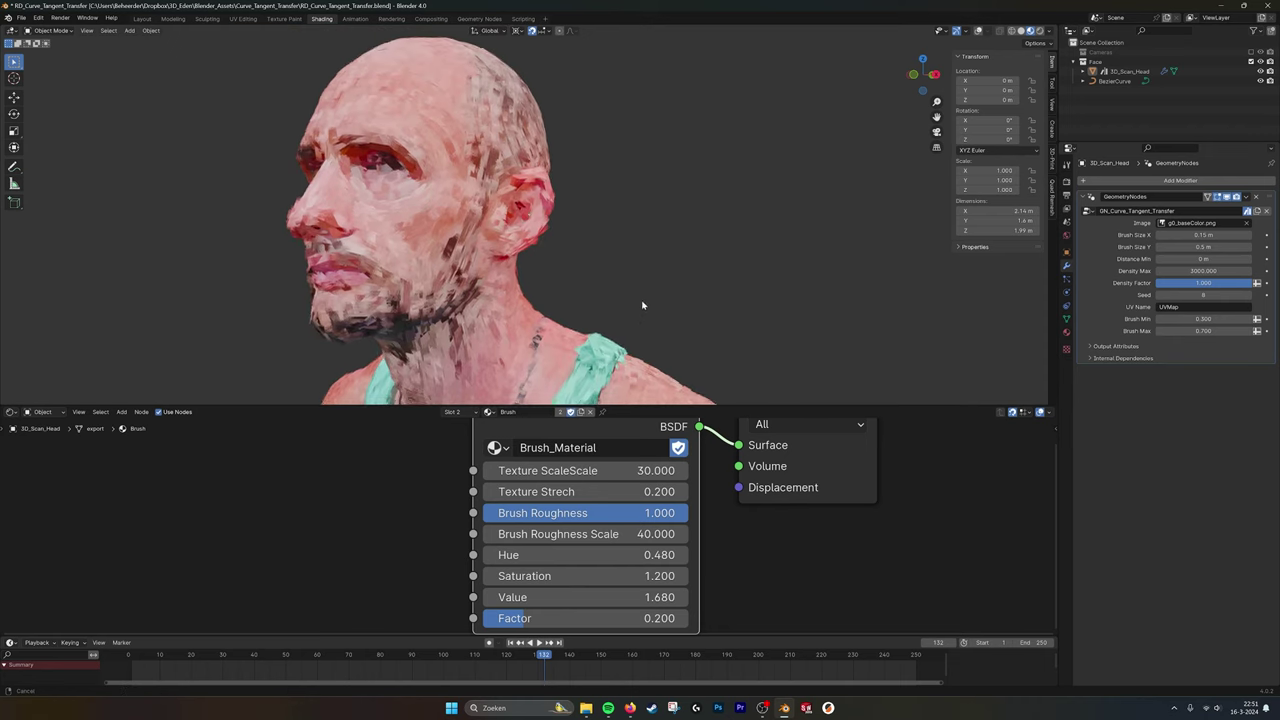
- Try changes to the Hue, Saturation and Value settings of Brush_Material, and undo them
left_click_drag(617, 557, 591, 576)
right_click(623, 556)
scroll(634, 332, "down", 2)
key("ctrl+z")
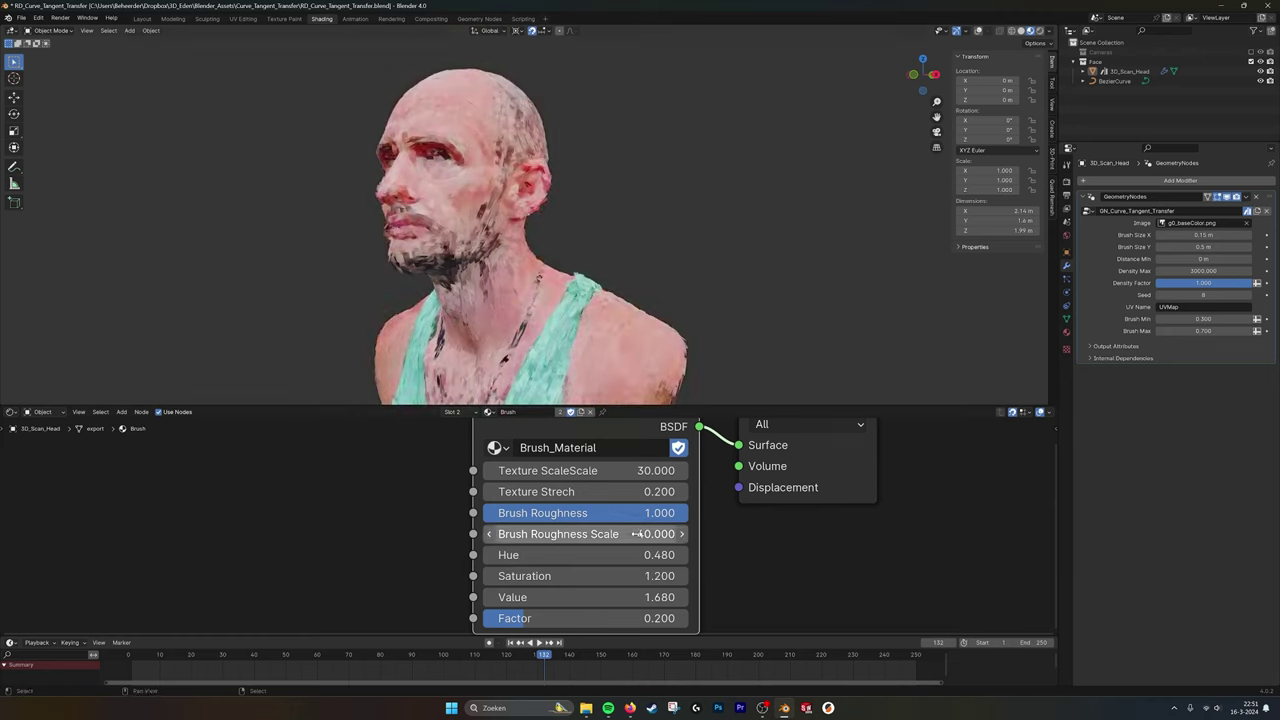
mouse_move(615, 597)
left_mouse_down()
mouse_move(560, 597)
mouse_move(640, 597)
mouse_move(624, 597)
left_mouse_up()
key("ctrl+z")
middle_click_drag(719, 578, 723, 551)
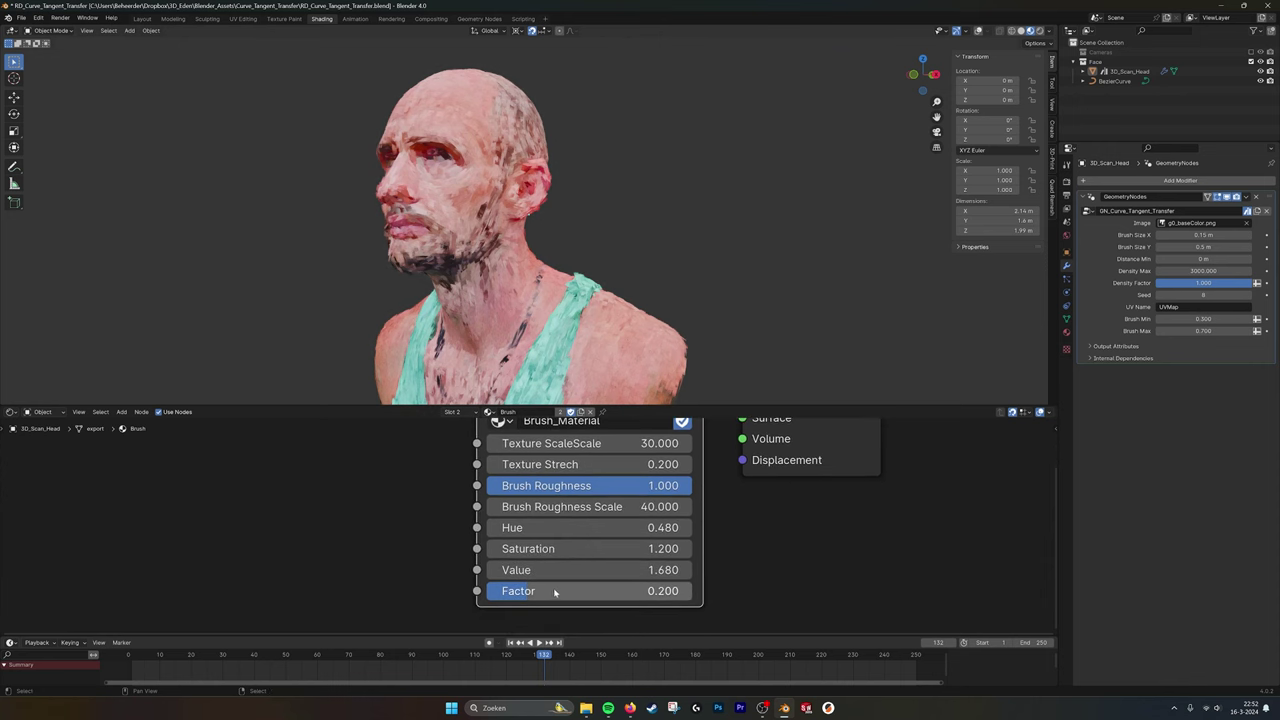
- Try Factor values of 0.797 and 0 on Brush_Material, viewing the strokes up close, and undo each change
left_click_drag(546, 593, 668, 593)
scroll(470, 283, "up", 10)
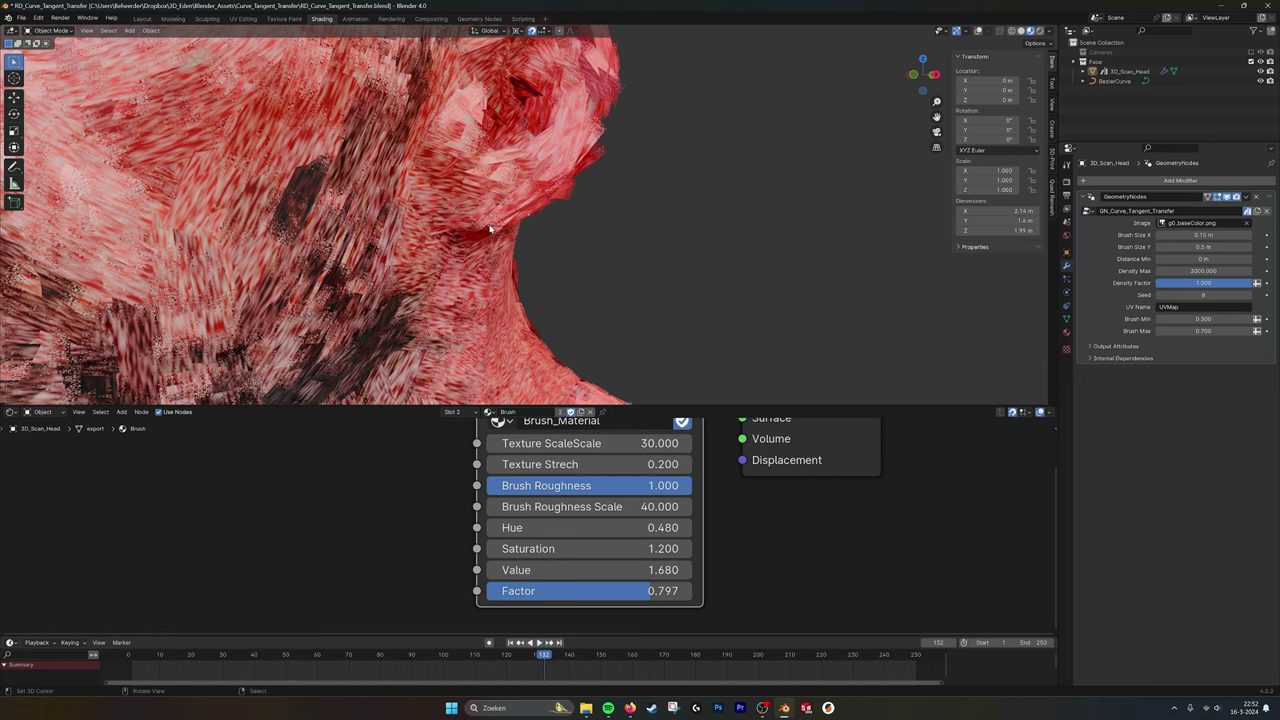
key("ctrl+z")
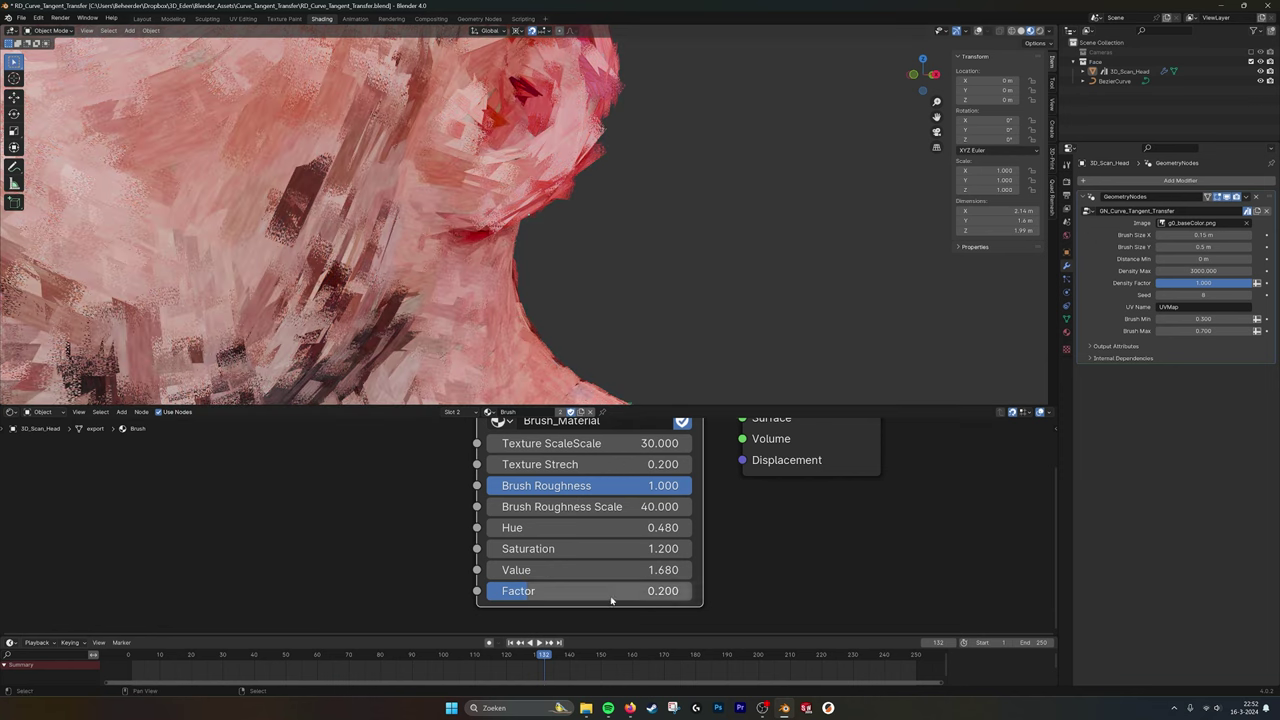
left_click_drag(528, 591, 451, 523)
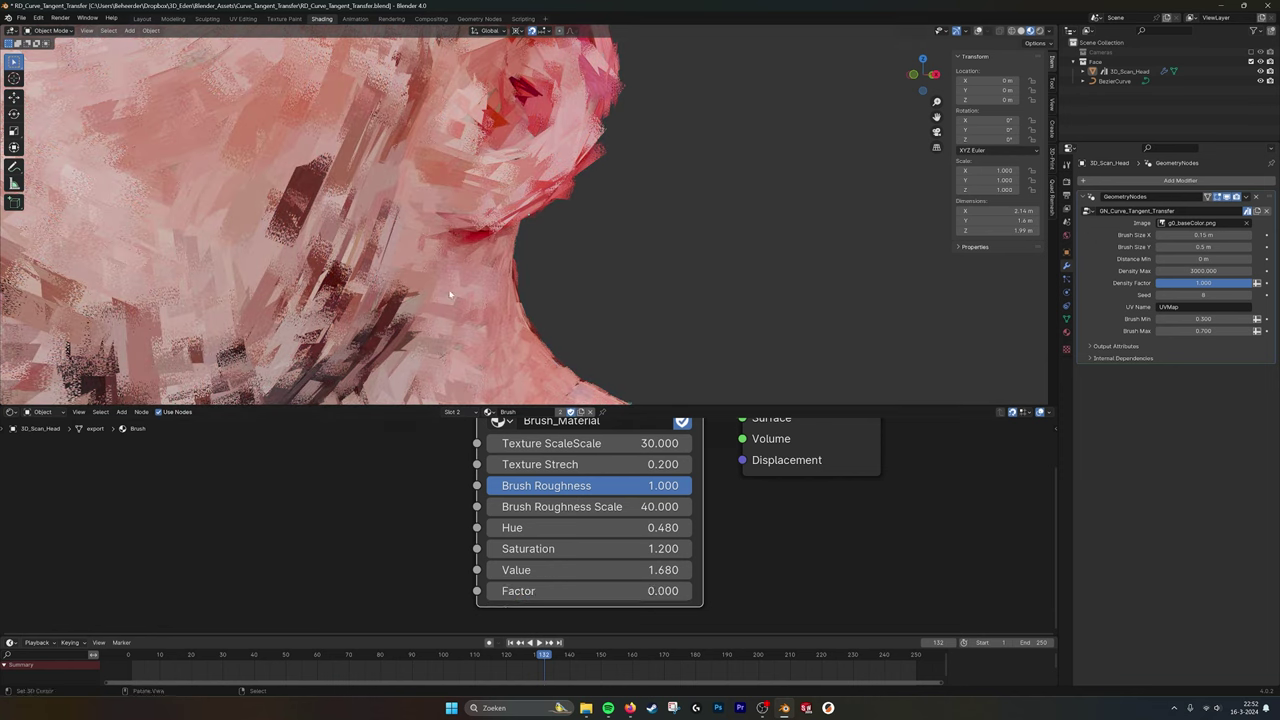
key("ctrl+z")
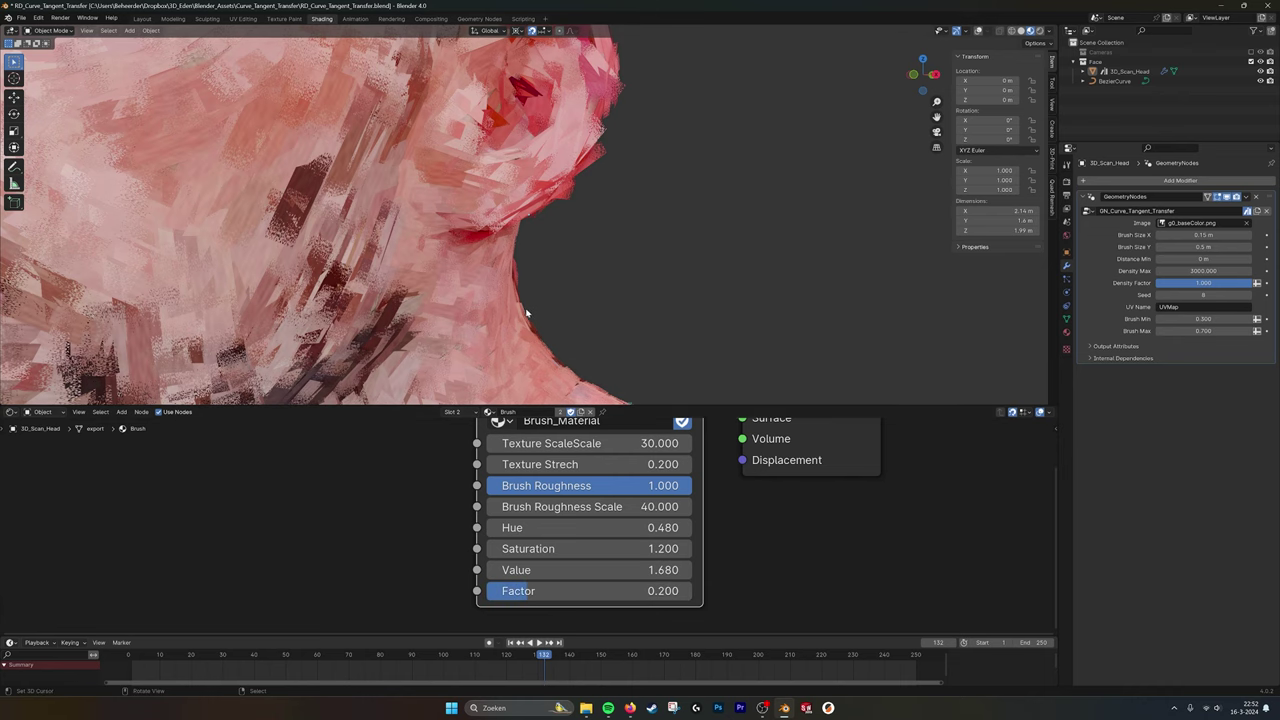
- Look over the whole painted bust from the opposite side and from different distances
scroll(482, 275, "down", 8)
middle_click_drag(482, 275, 692, 226)
middle_click_drag(590, 228, 640, 254)
scroll(626, 232, "down", 2)
scroll(628, 257, "up", 3)
scroll(640, 254, "down", 1)
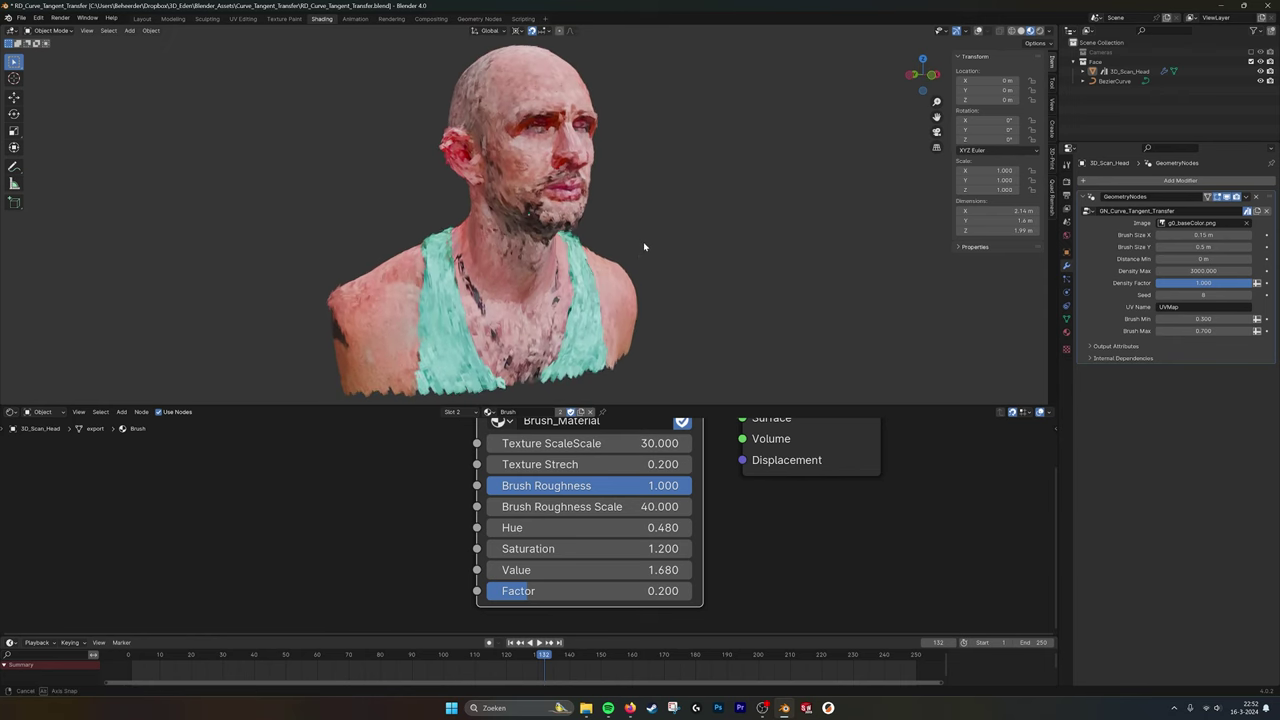
scroll(662, 314, "down", 2)
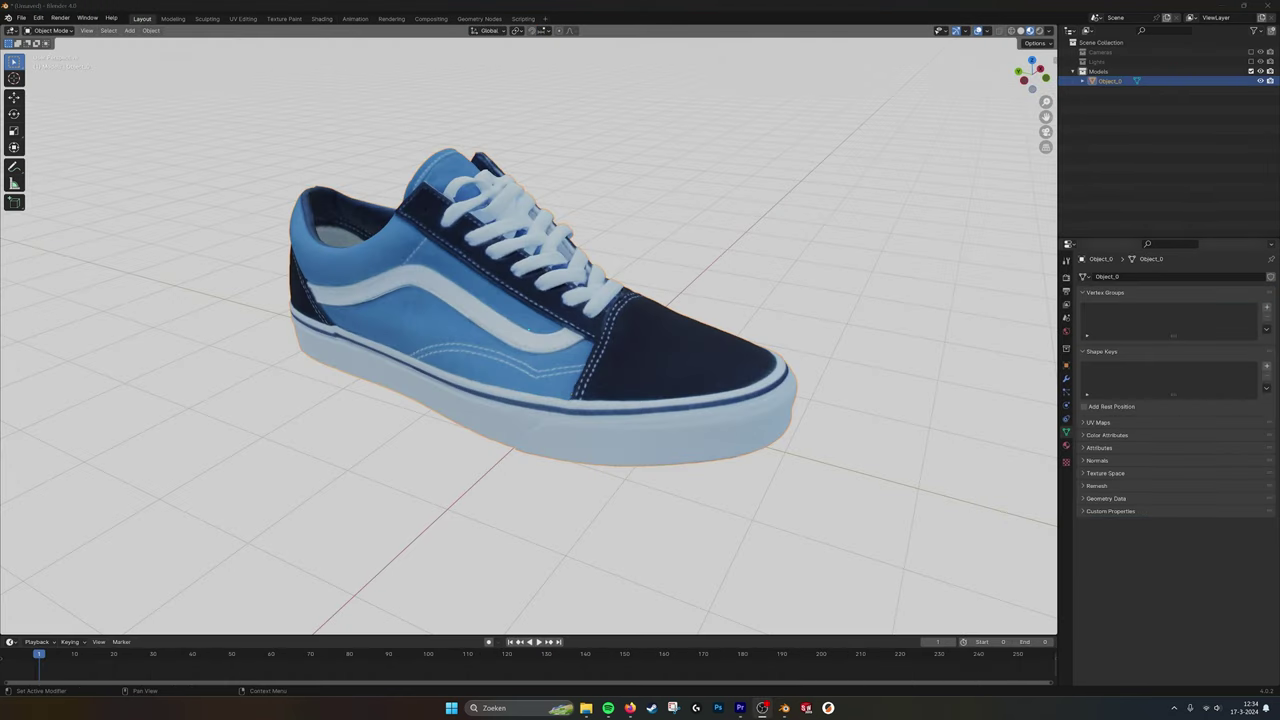
- Look at the shoe model in the new scene and examine its source model, Unused Blue Vans Shoe, from several angles on Sketchfab
left_click(1143, 566)
mouse_move(866, 446)
middle_mouse_down()
mouse_move(842, 438)
mouse_move(876, 453)
mouse_move(808, 507)
middle_mouse_up()
left_click(863, 432)
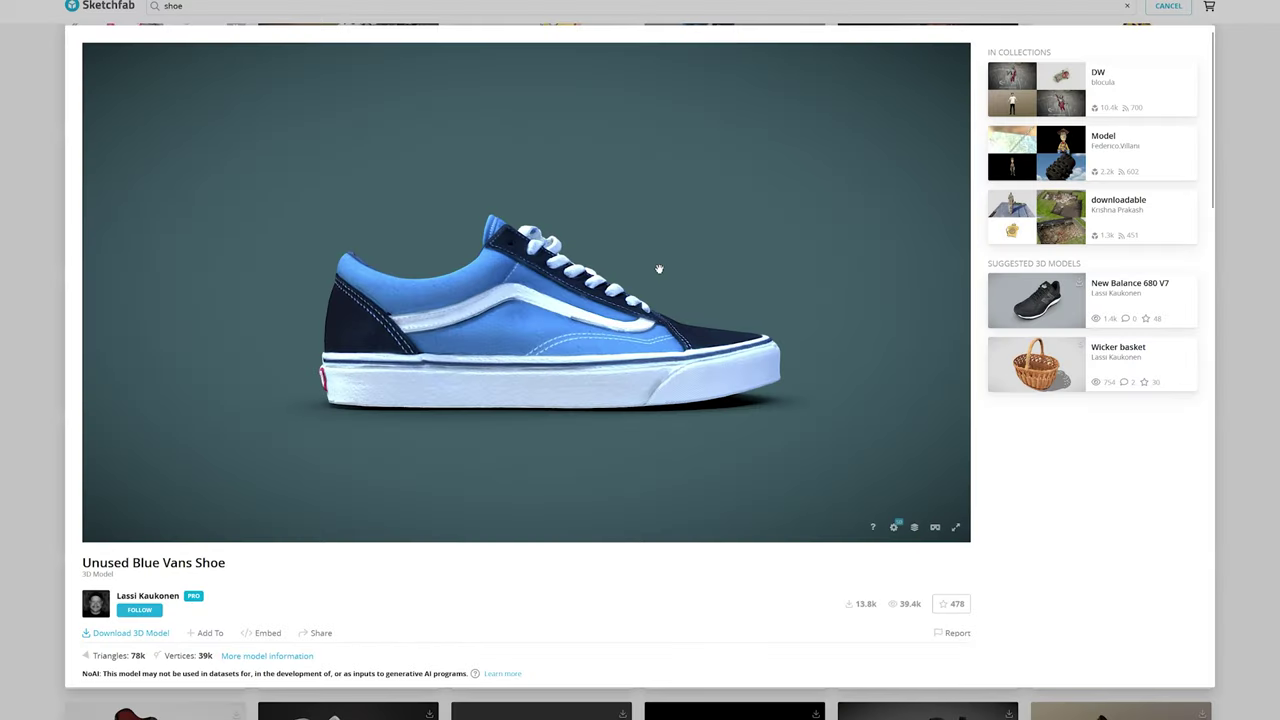
mouse_move(659, 269)
left_mouse_down()
mouse_move(800, 306)
mouse_move(714, 309)
mouse_move(767, 307)
left_mouse_up()
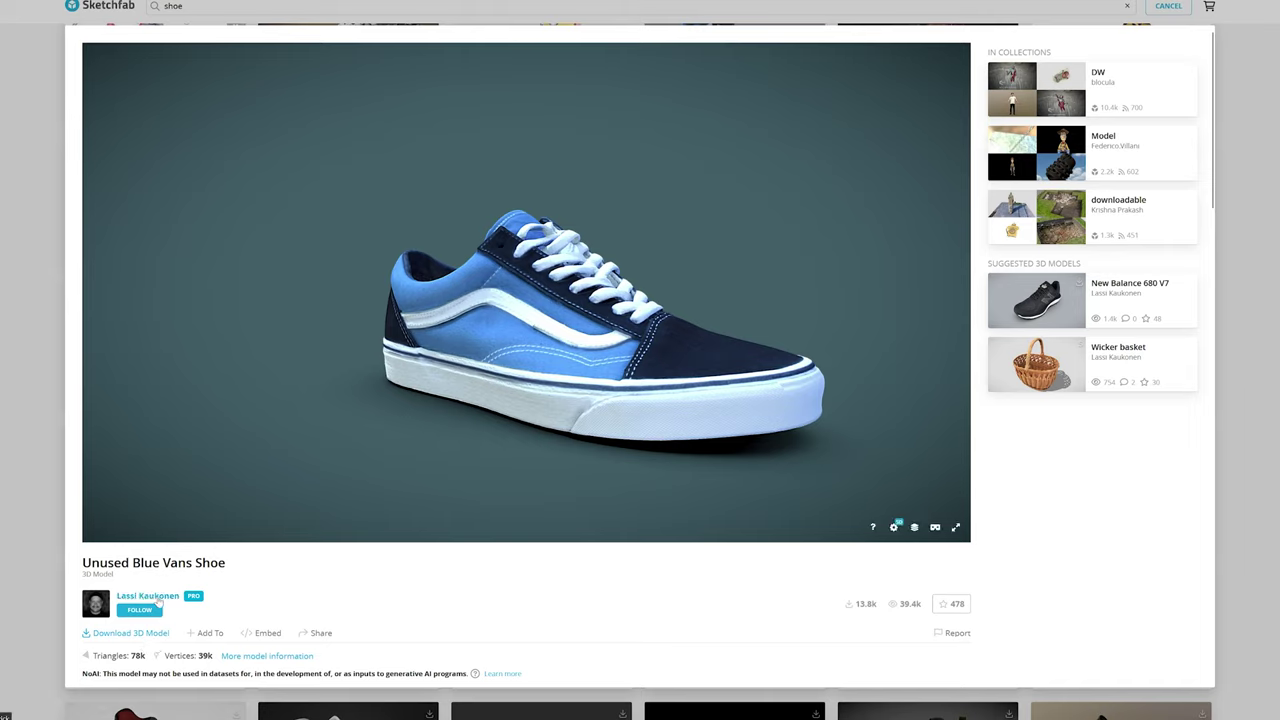
left_click_drag(838, 322, 734, 374)
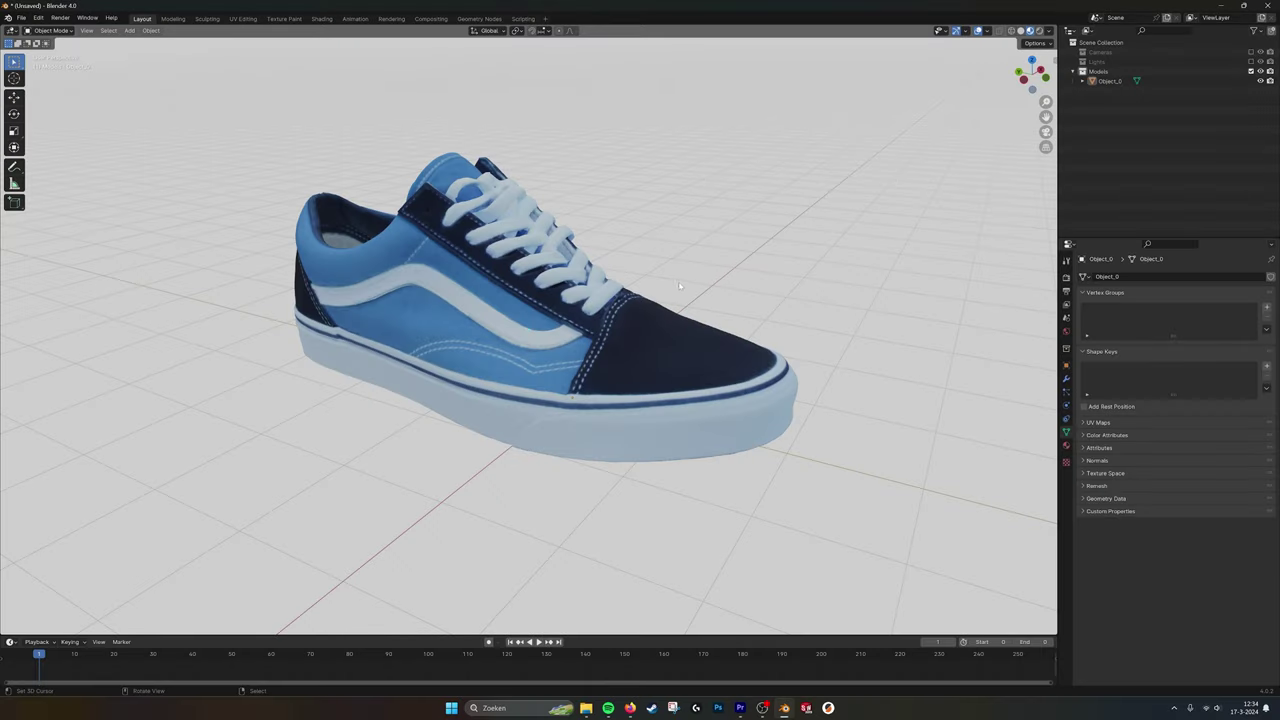
- In Blender, examine the shoe's Blue_Vans_Shoe material nodes in the Shading workspace, check the Geometry Nodes workspace, and return to Layout
middle_click_drag(679, 286, 251, 74)
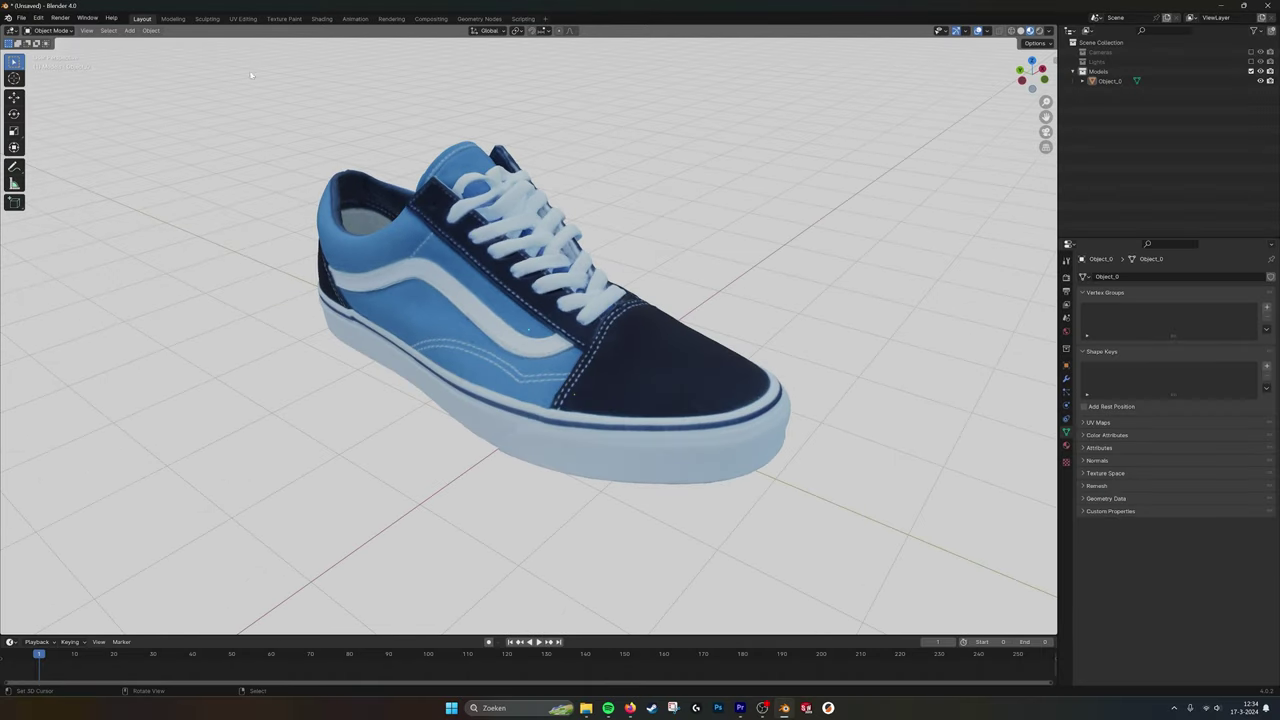
left_click(321, 19)
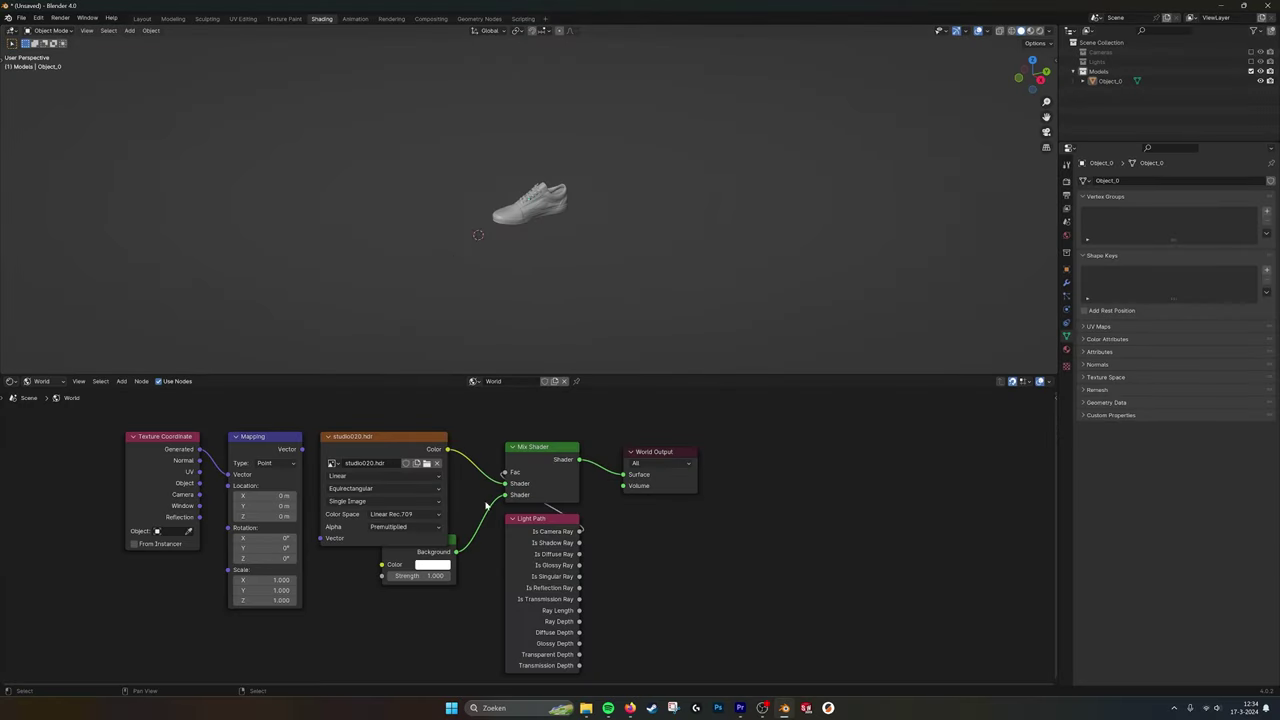
left_click(39, 383)
left_click(40, 406)
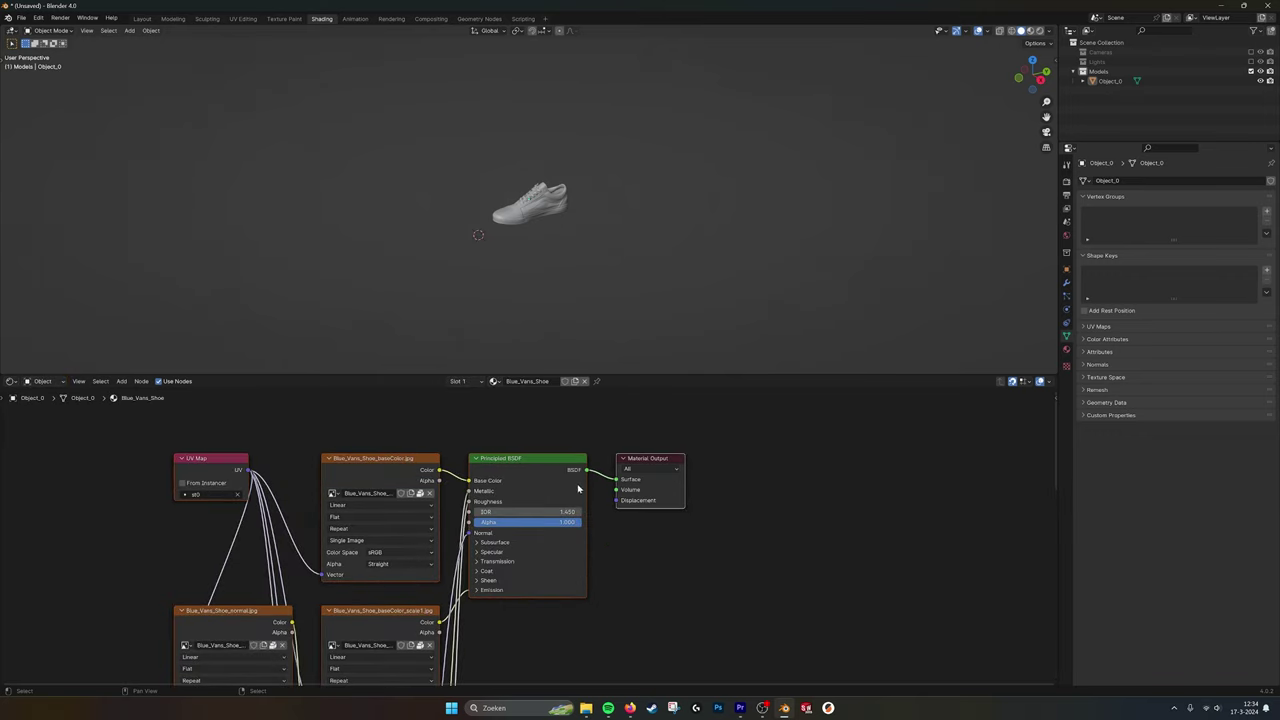
left_click(479, 19)
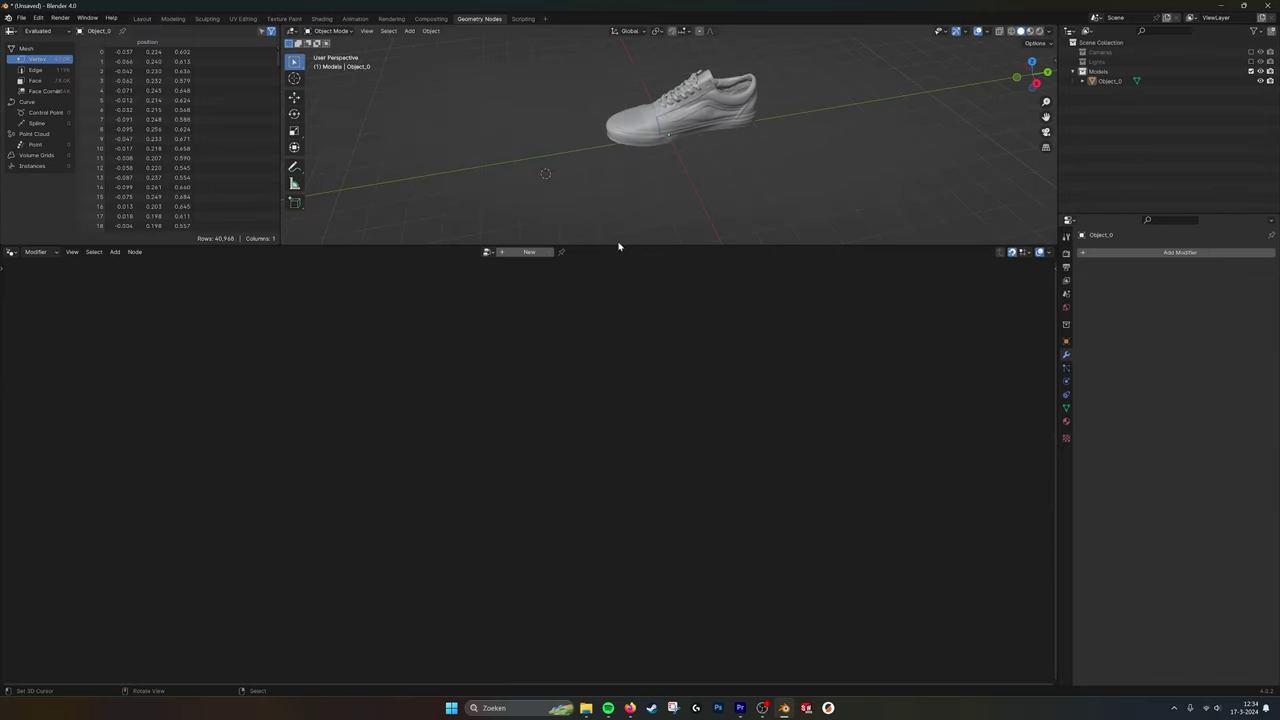
left_click(142, 19)
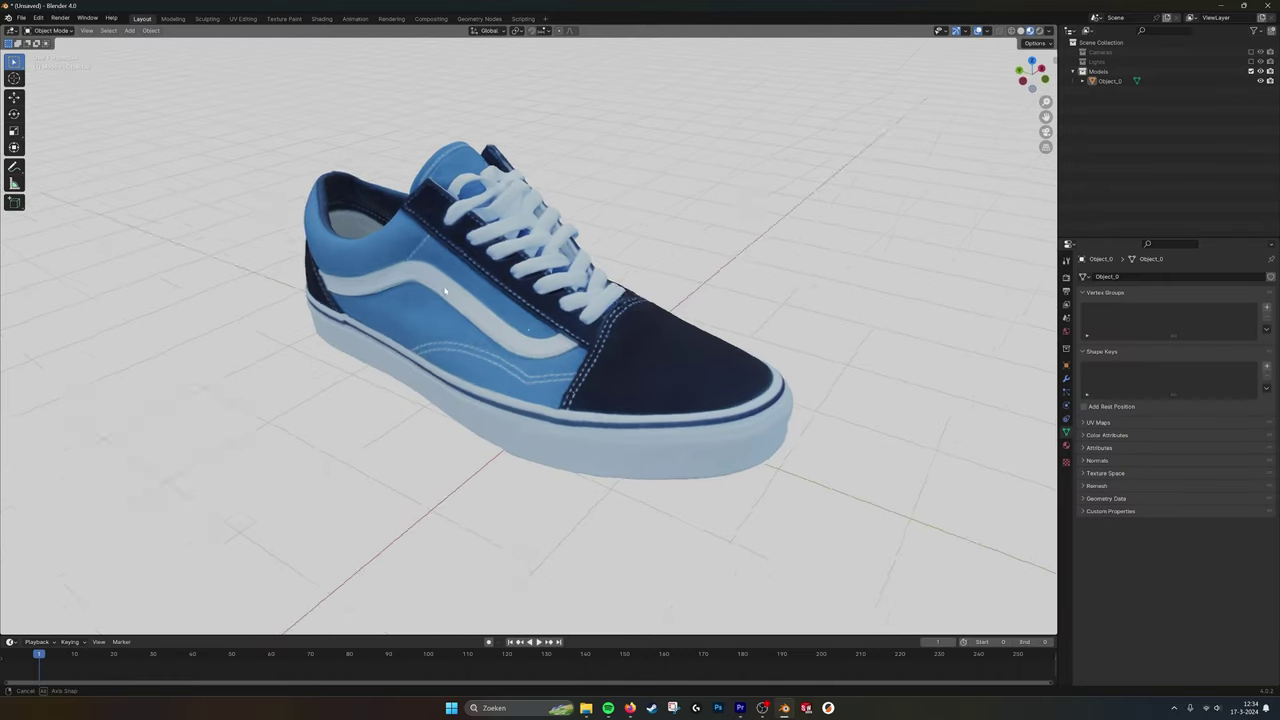
- Append the GN_Curve_Tangent_Transfer node tree from the RD_Curve_Tangent_Transfer blend file
left_click(21, 18)
left_click(38, 131)
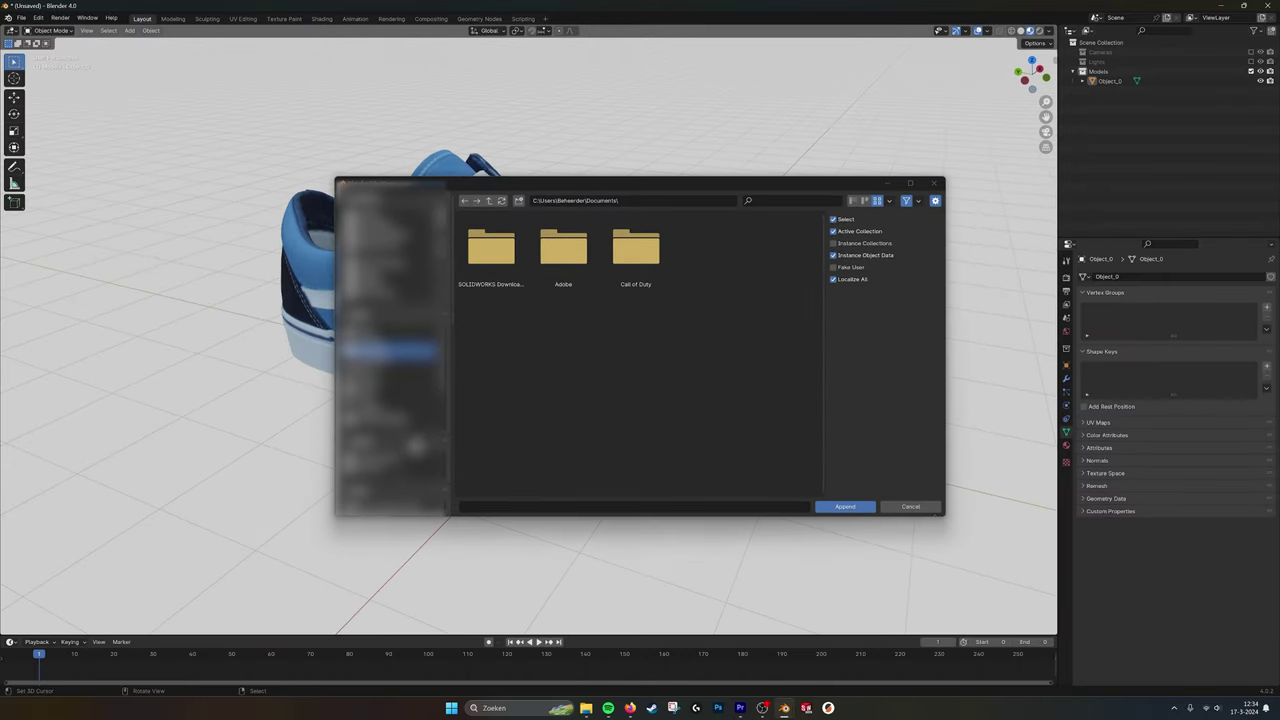
left_click(401, 506)
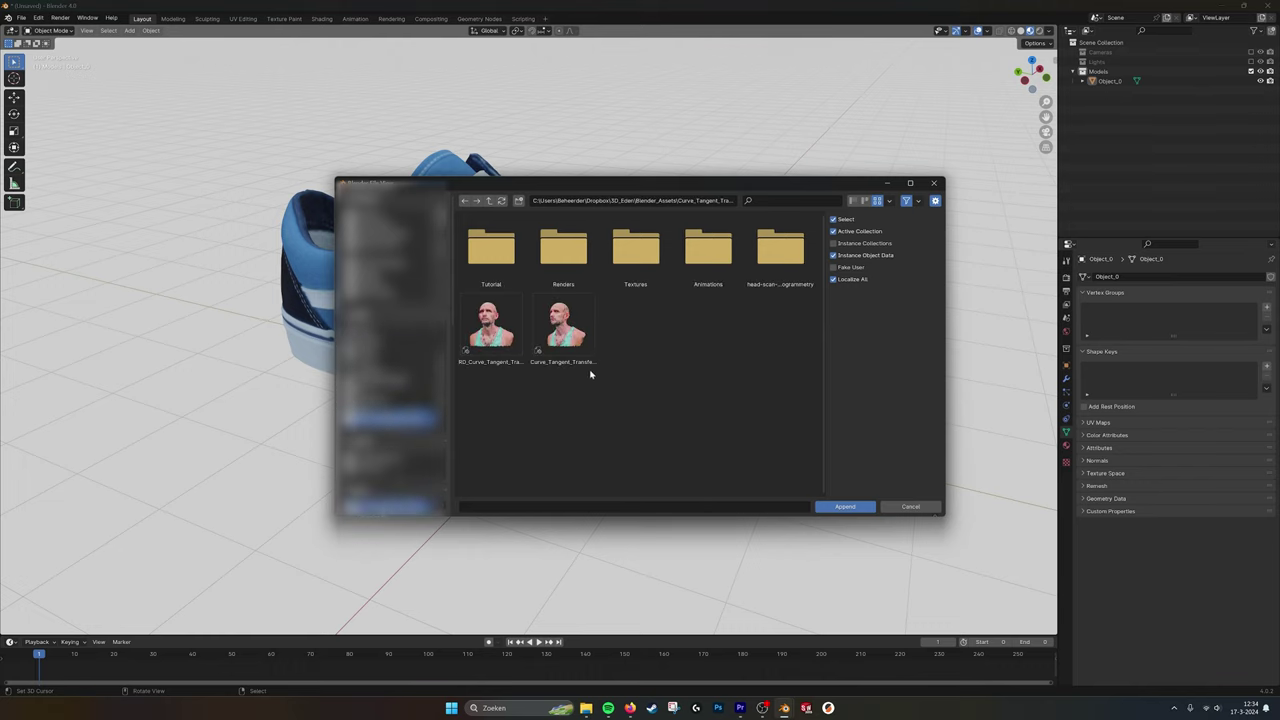
double_click(488, 325)
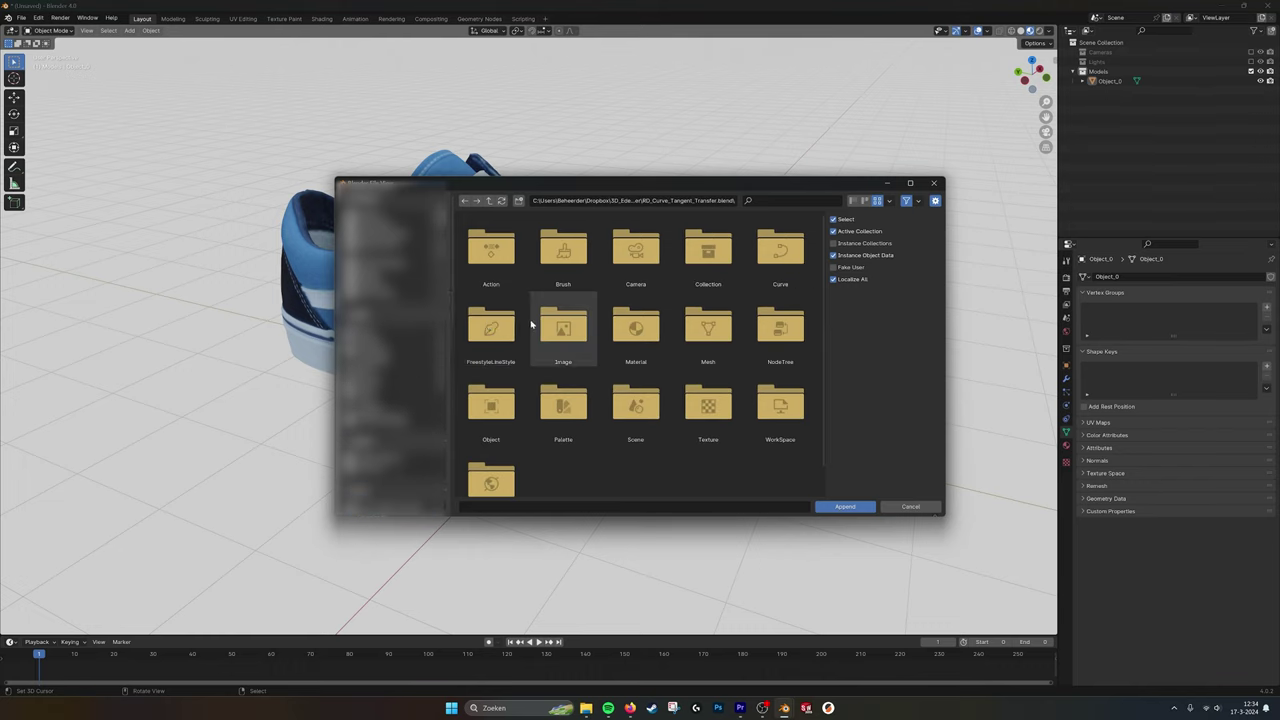
double_click(780, 326)
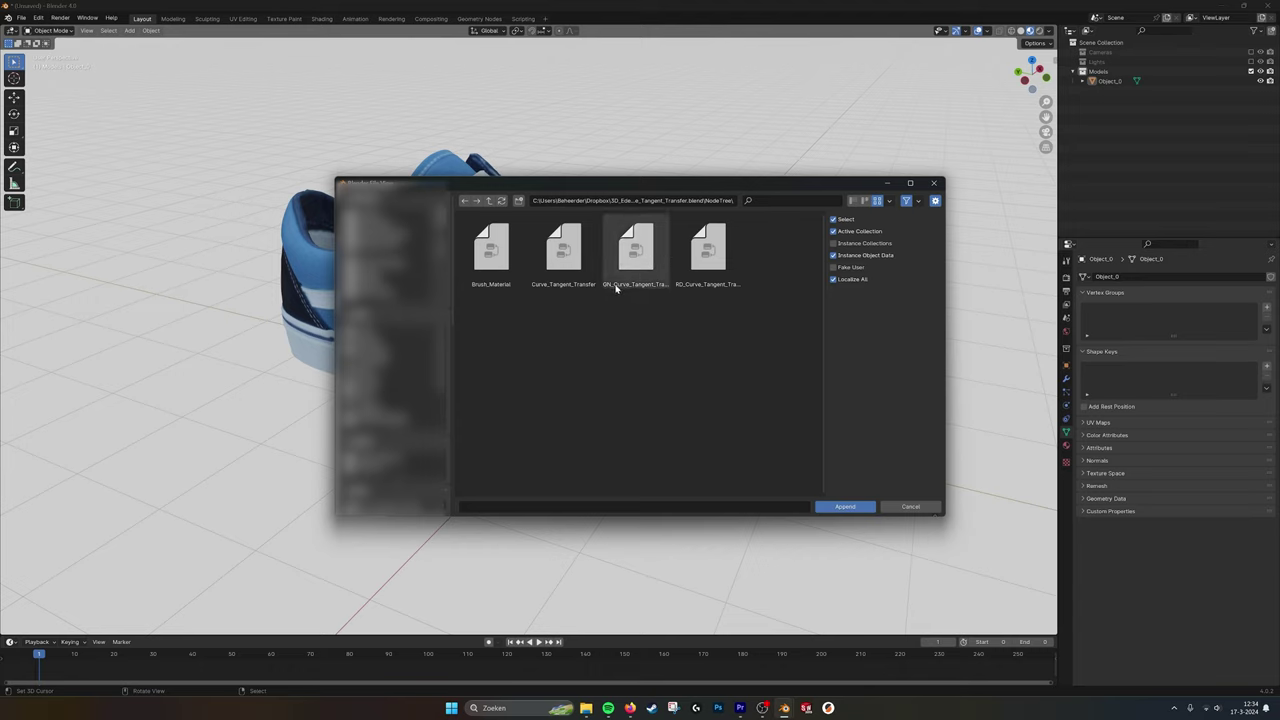
left_click(656, 287)
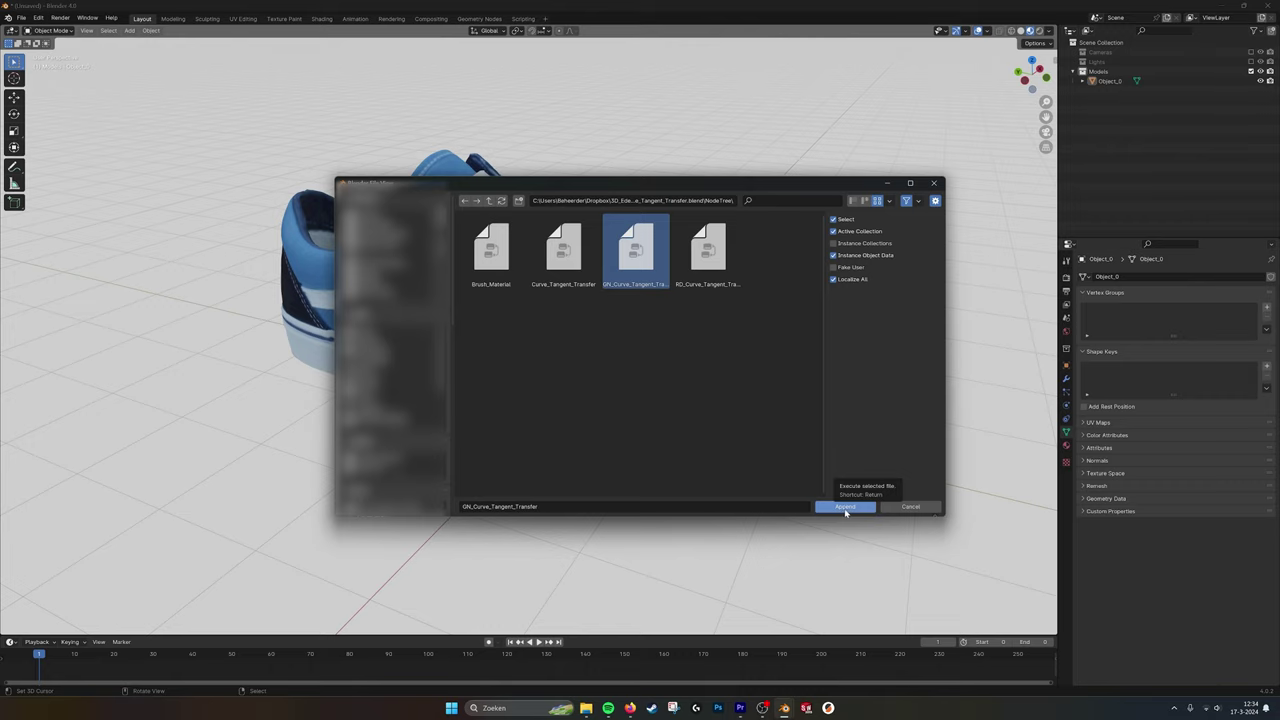
left_click(845, 507)
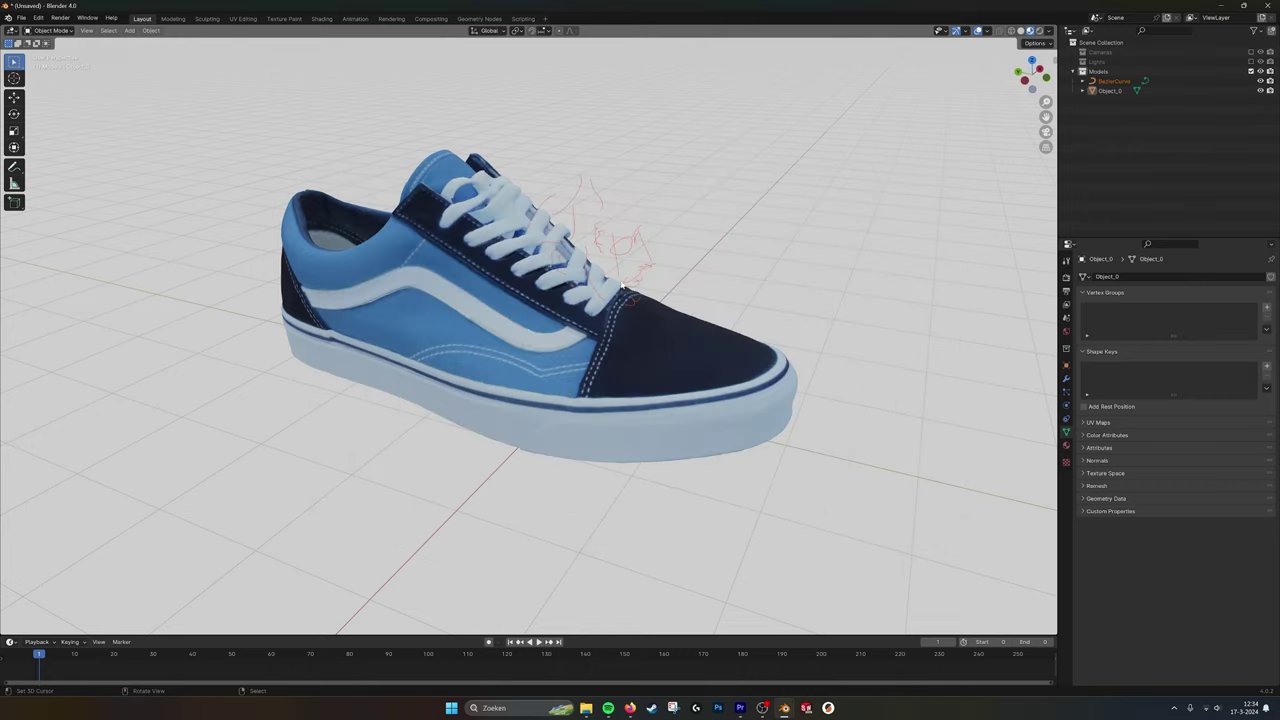
- Select the appended BezierCurve beside the shoe and hide it in the viewport
middle_click_drag(783, 255, 740, 236)
left_click(640, 252)
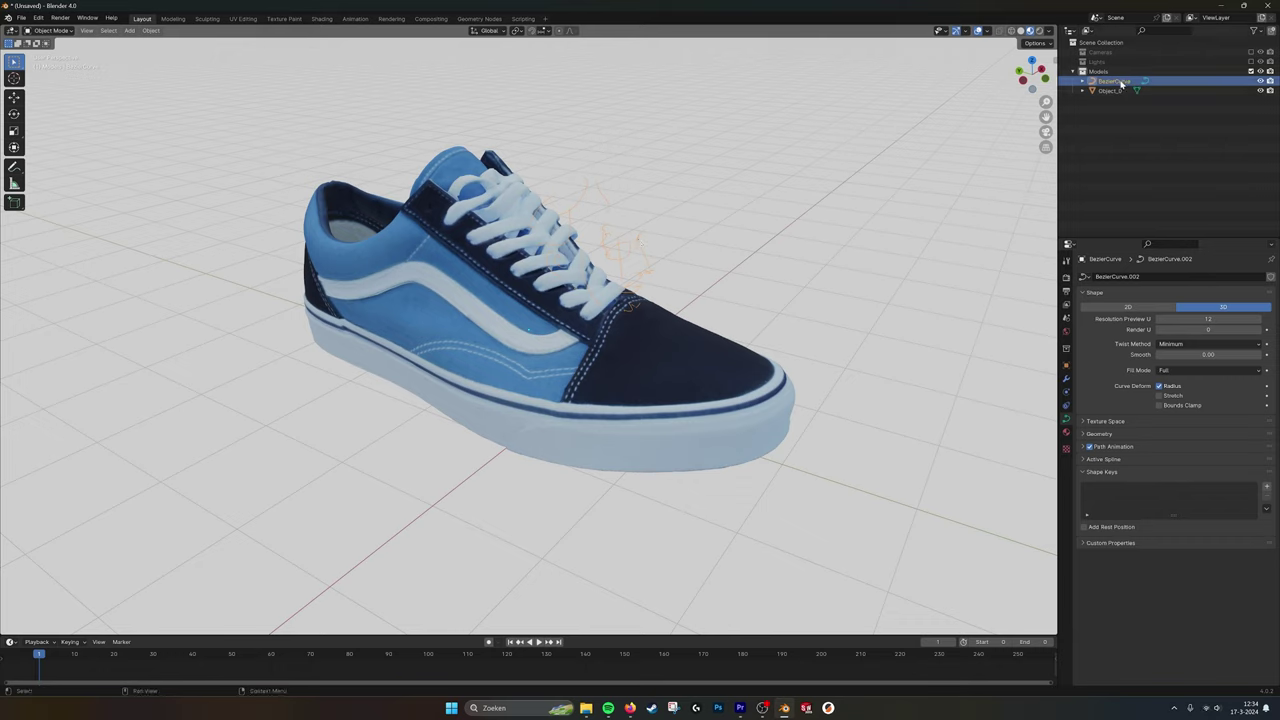
left_click(1157, 89)
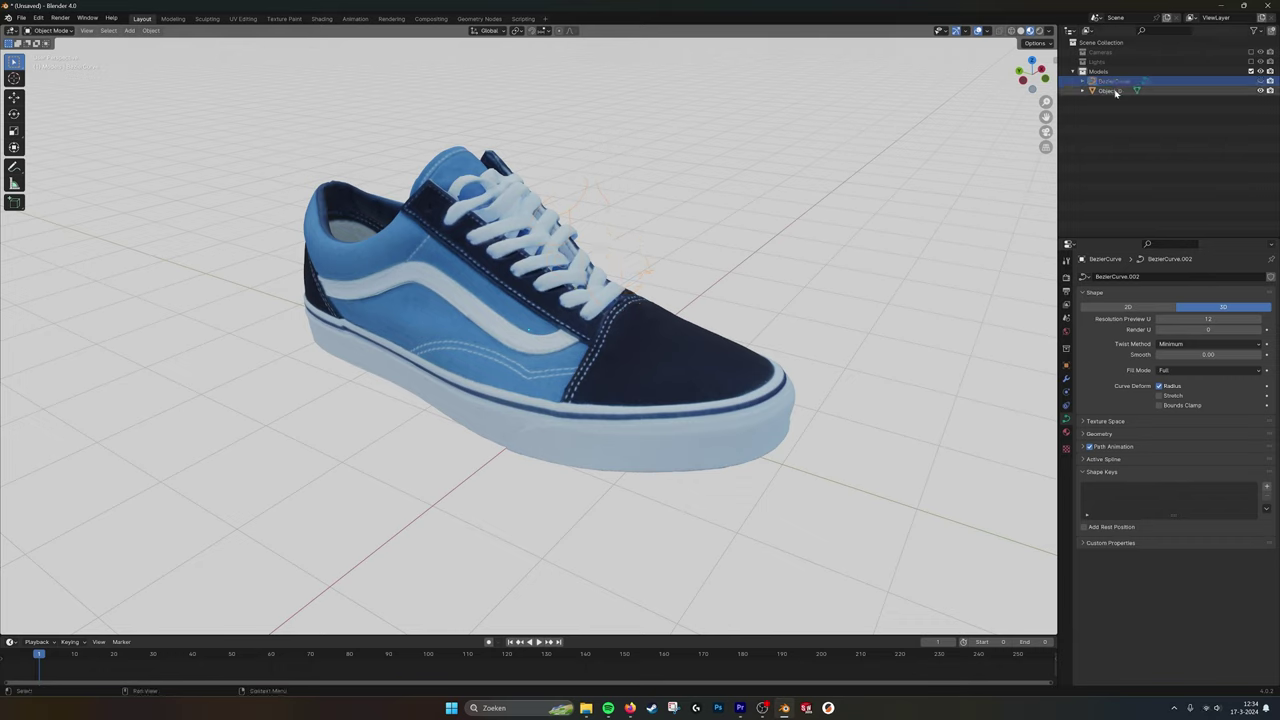
- Add a Geometry Nodes modifier to the shoe object Object_0
left_click(1066, 378)
left_click(1086, 278)
left_click(1062, 288)
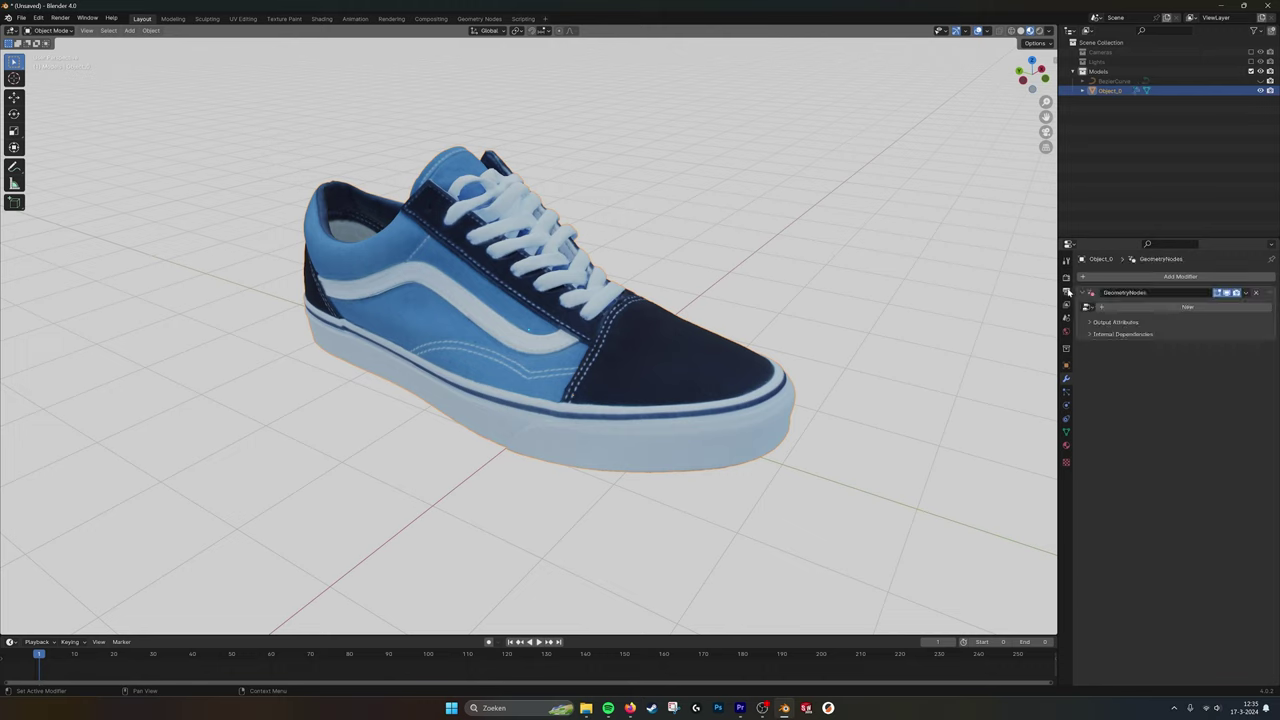
- Assign the GN_Curve_Tangent_Transfer node tree to the shoe's Geometry Nodes modifier and deselect everything to inspect the strokes
left_click(1087, 306)
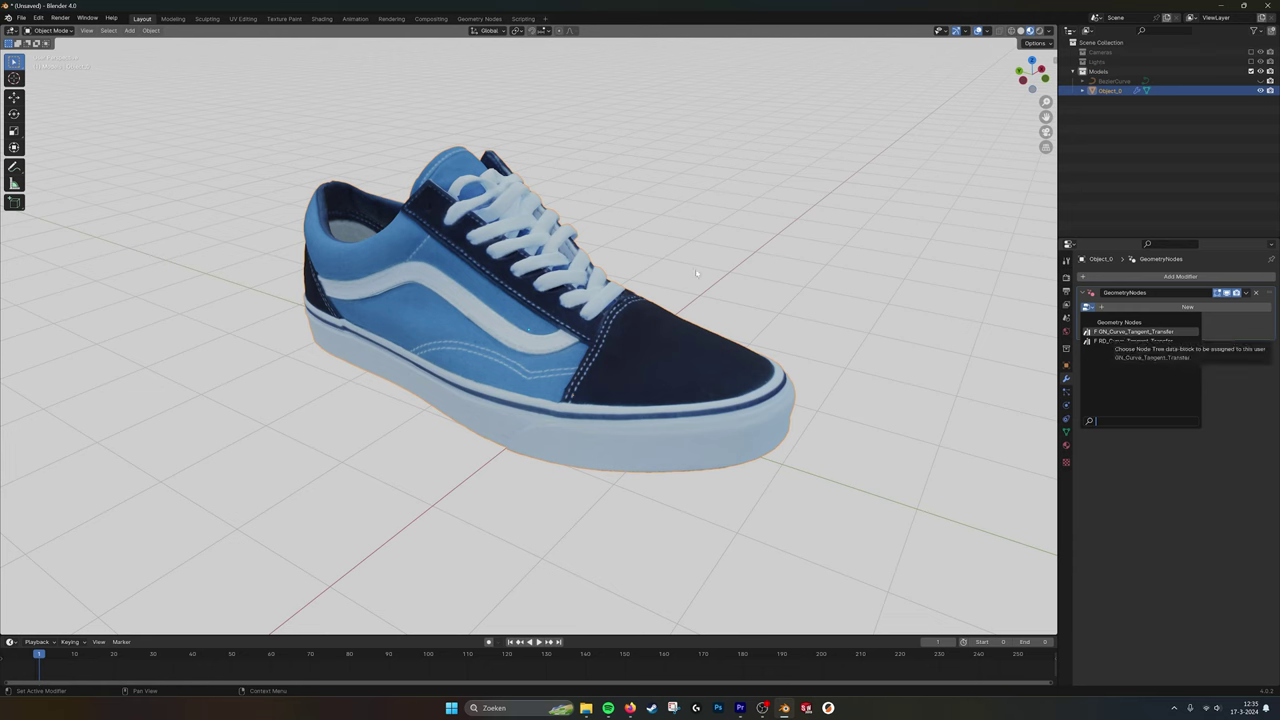
left_click(1147, 336)
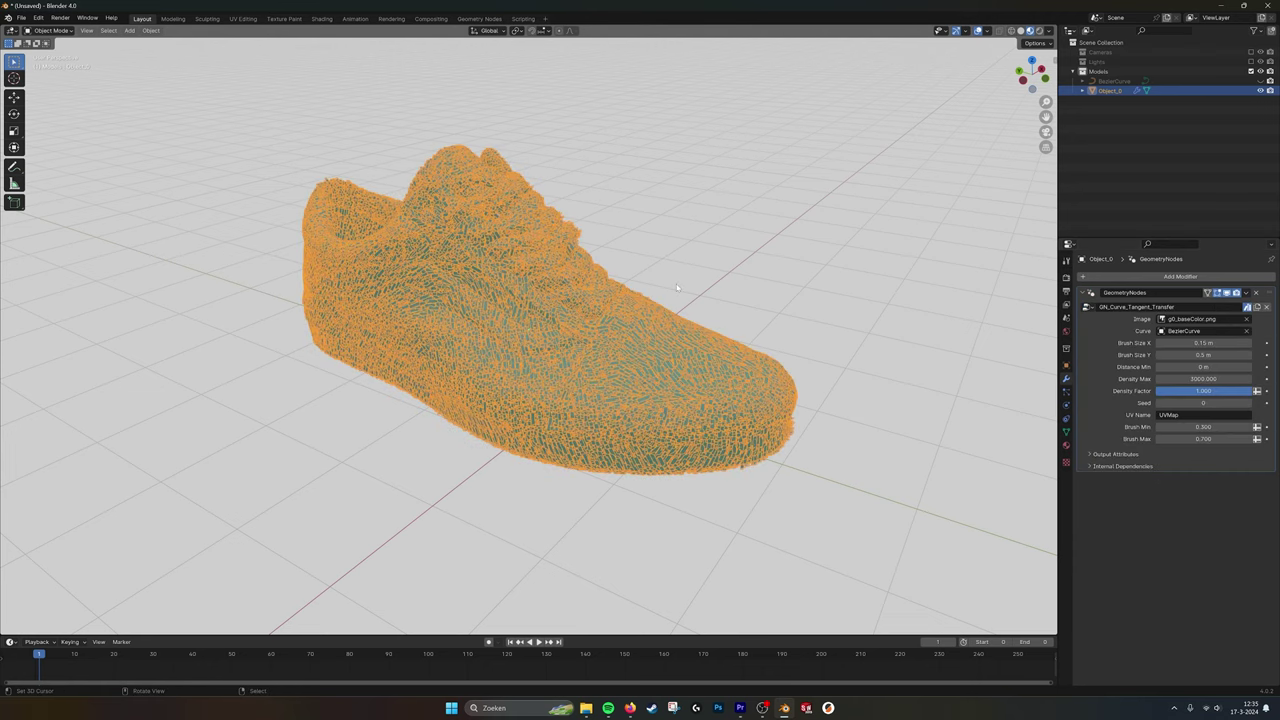
key("alt+a")
middle_click_drag(588, 336, 626, 326)
scroll(626, 326, "up", 5)
scroll(626, 326, "down", 6)
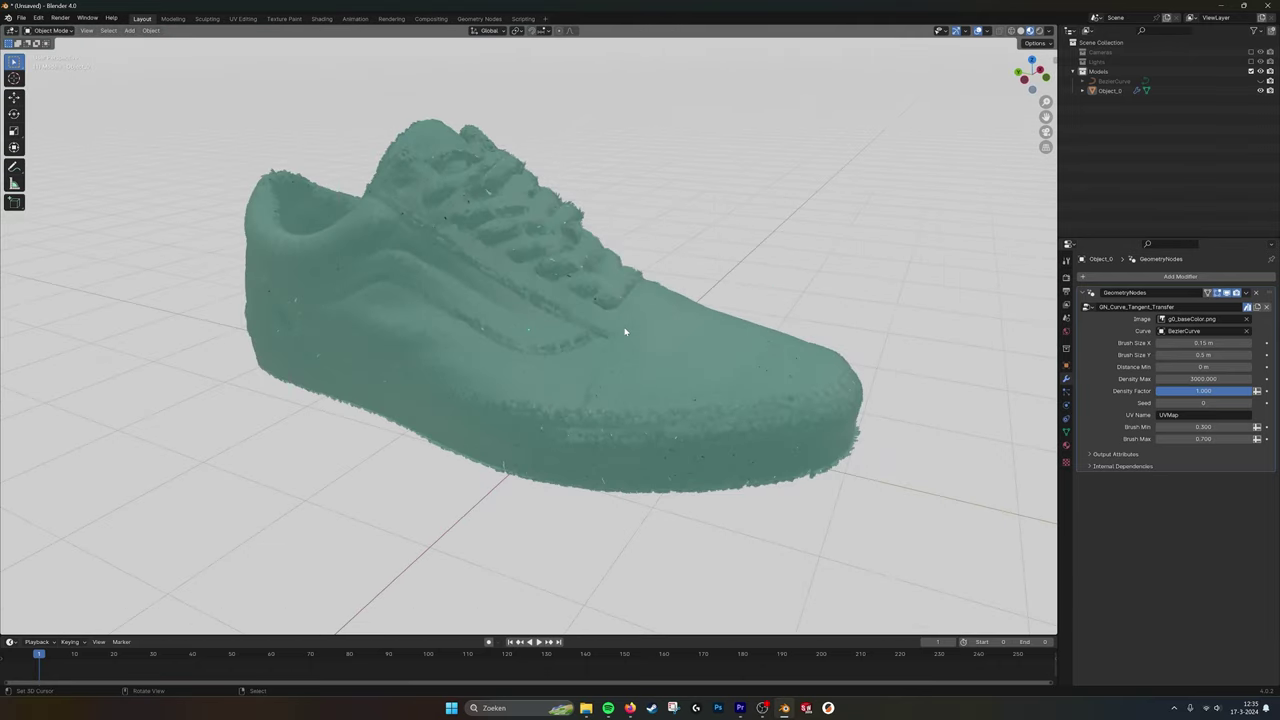
scroll(628, 326, "up", 2)
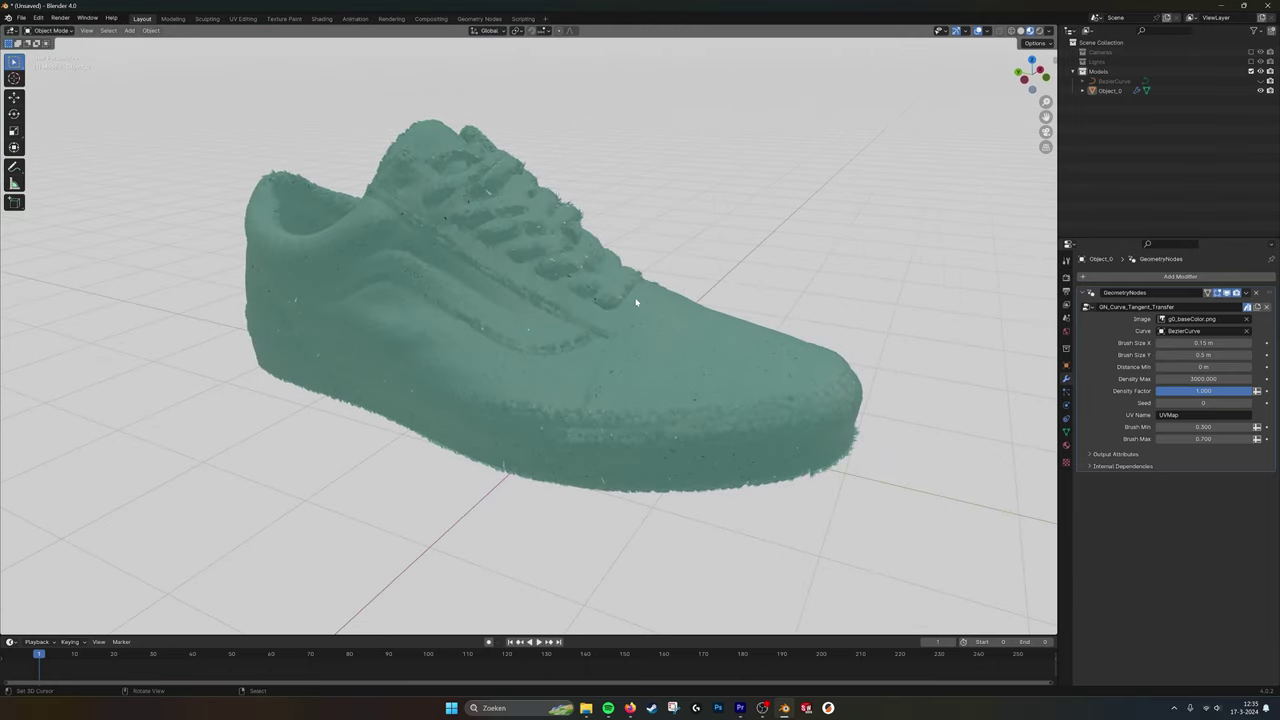
- Turn off the modifier's viewport display and scale the whole shoe mesh by 0.5 in Edit Mode, returning to Object Mode
left_click(1226, 292)
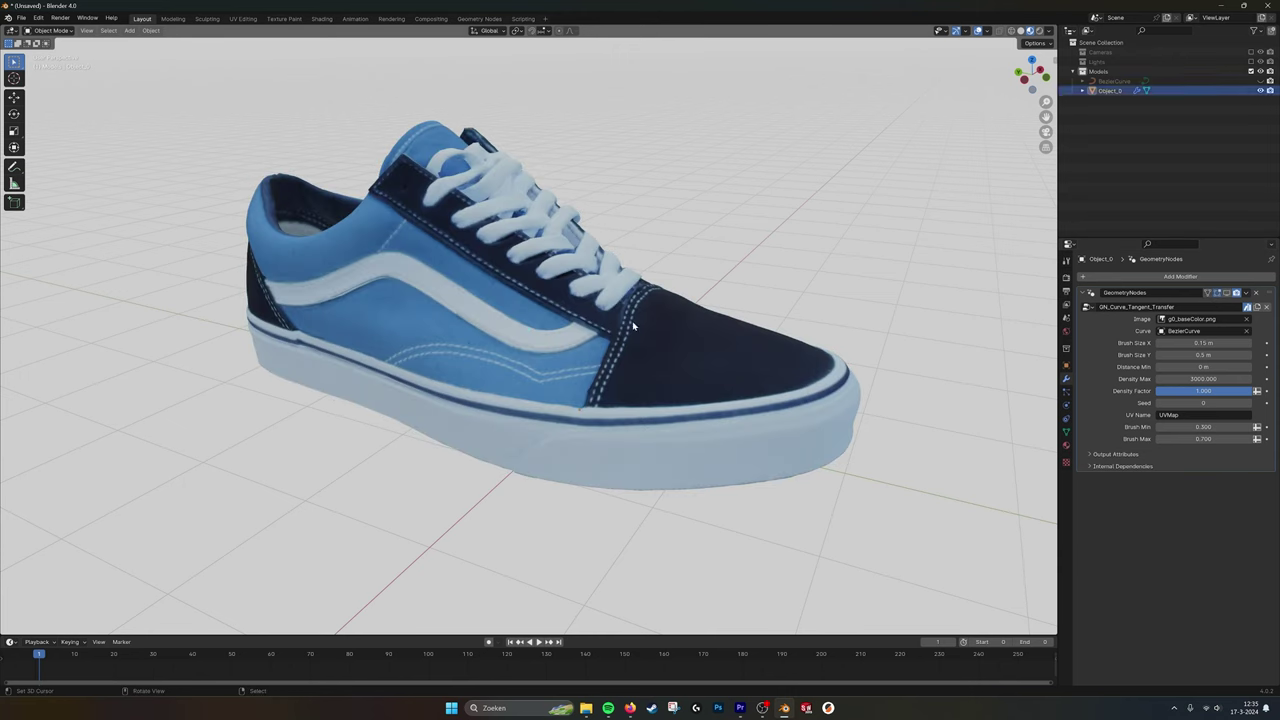
key("Tab")
key("a")
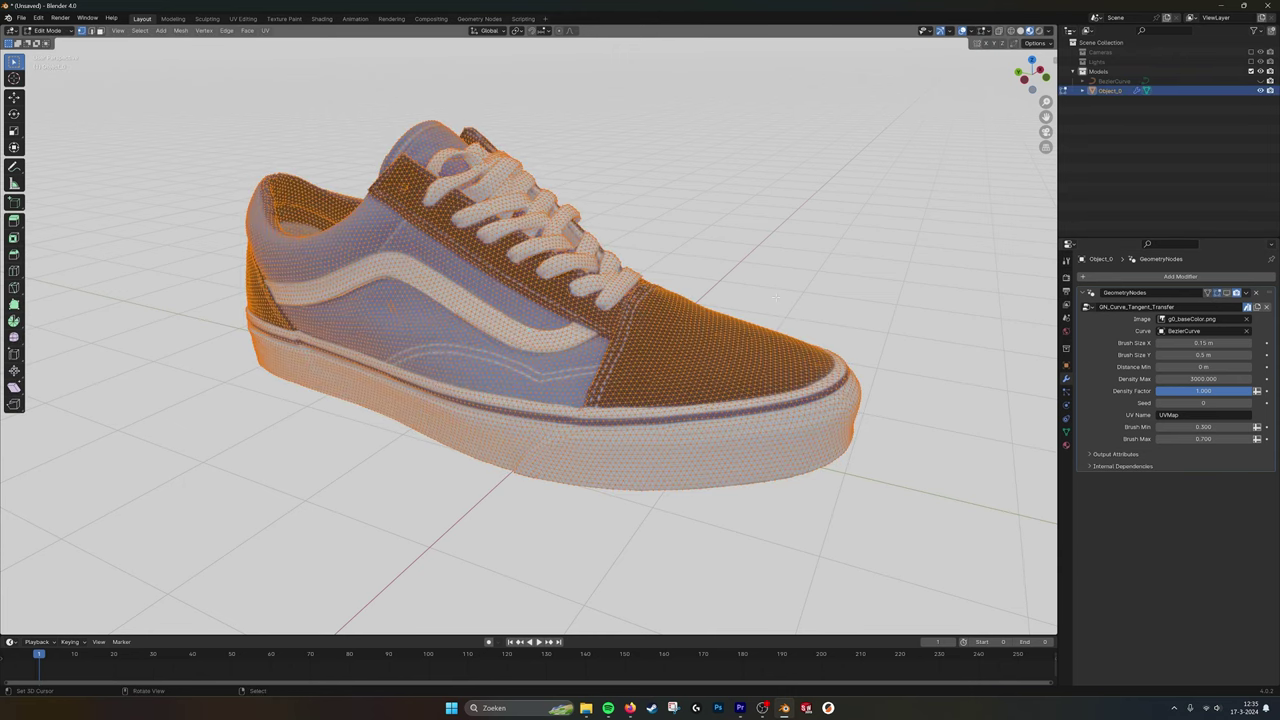
type("s")
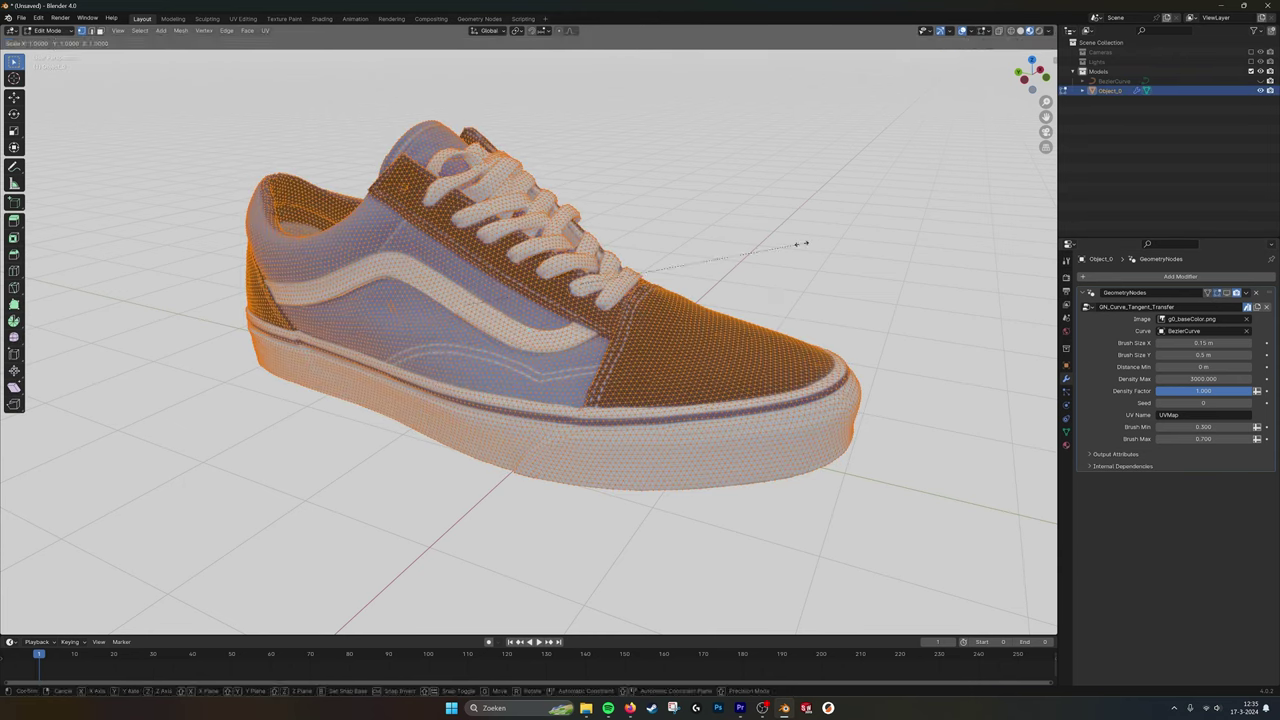
type(".5")
key("Return")
scroll(590, 199, "up", 4)
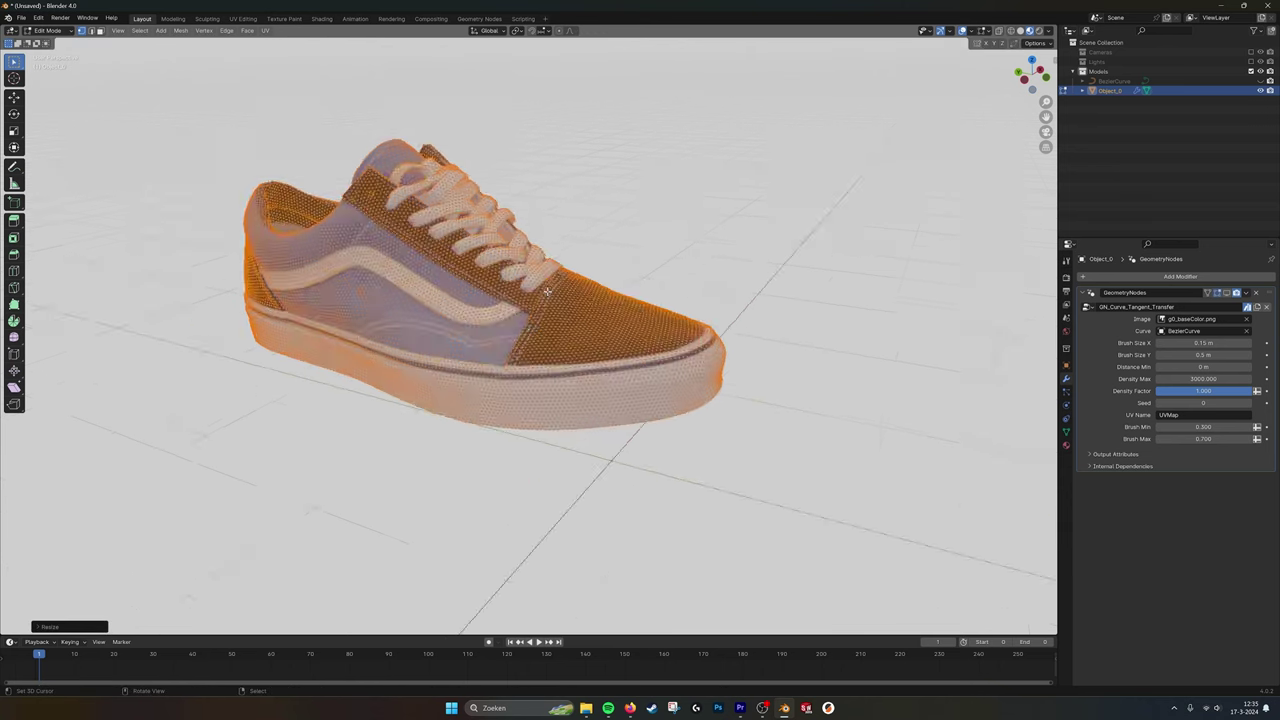
key("Tab")
mouse_move(590, 199)
middle_mouse_down("shift")
mouse_move(628, 233)
mouse_move(666, 303)
mouse_move(491, 288)
mouse_move(403, 337)
mouse_move(571, 295)
mouse_move(552, 310)
middle_mouse_up("shift")
- Turn the modifier's viewport display back on and set its Image input to Blue_Vans_Shoe_baseColor.jpg
left_click(1228, 293)
scroll(695, 254, "down", 1)
left_click(695, 254)
scroll(552, 310, "up", 4)
scroll(552, 310, "down", 4)
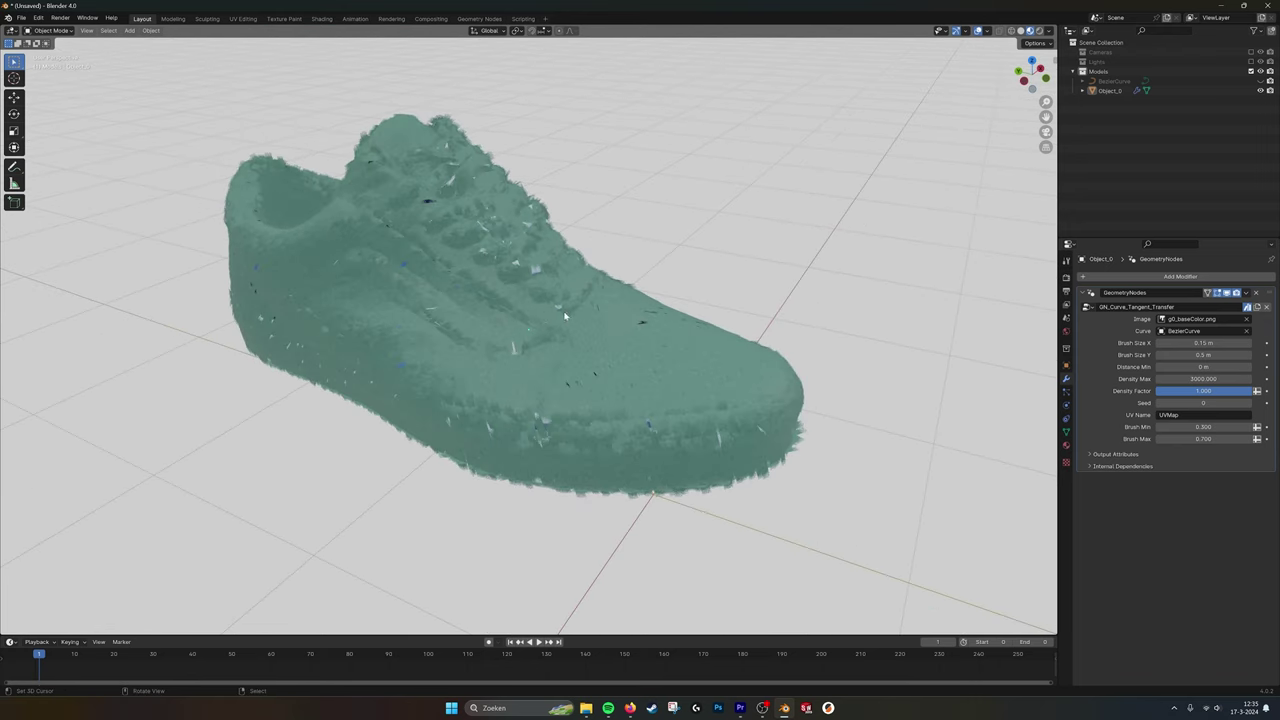
scroll(552, 310, "up", 1)
left_click(1190, 318)
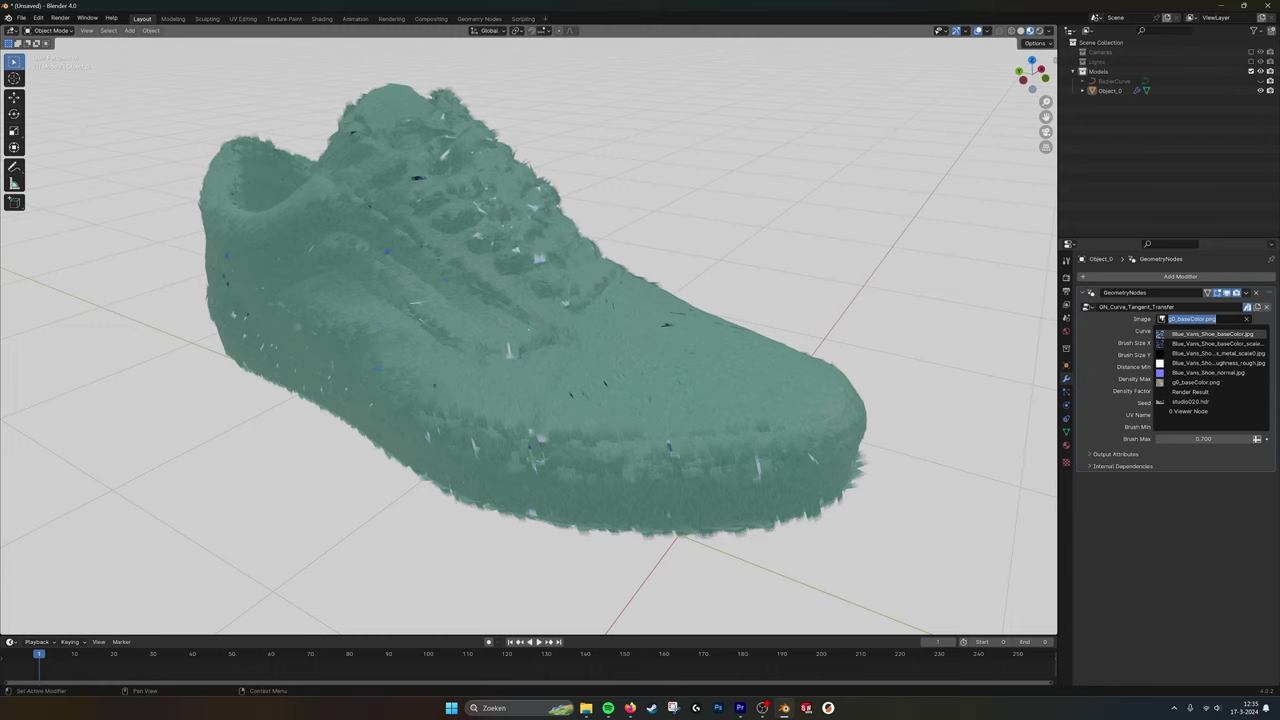
left_click(1175, 335)
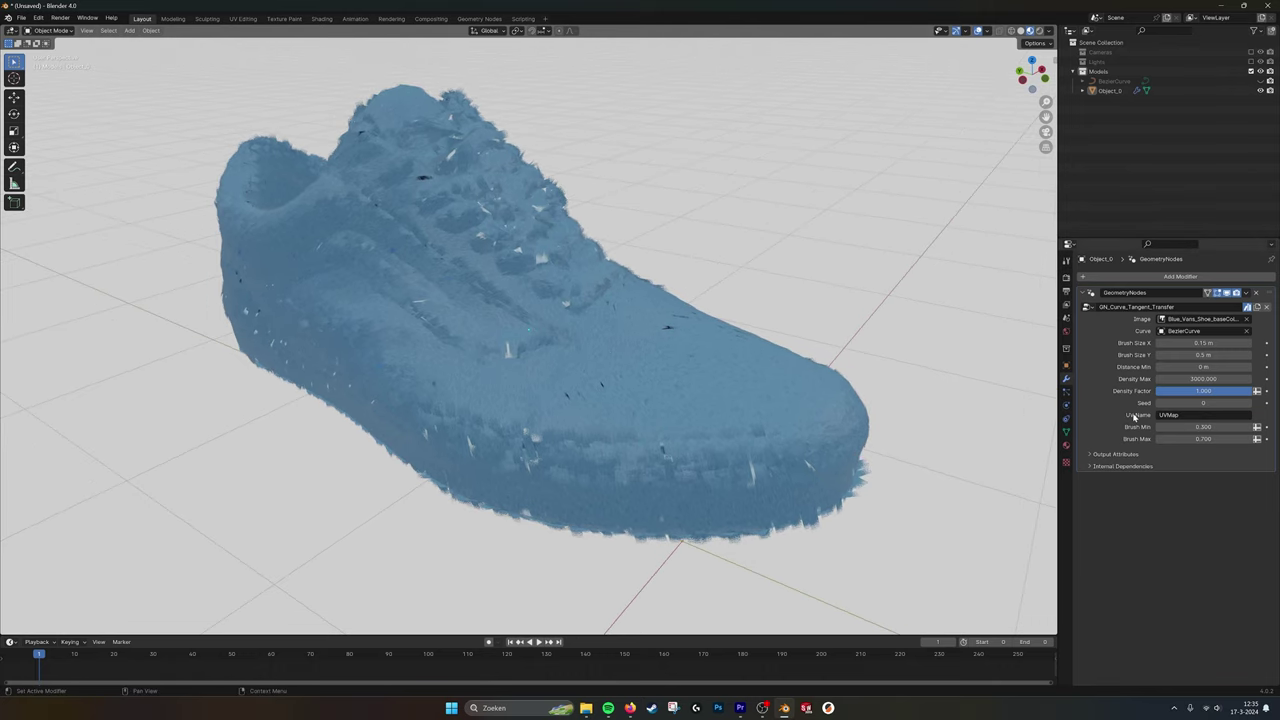
- Look up the shoe's UV map name in its mesh data and set the modifier's UV Name to st0
left_click(1066, 431)
left_click(1083, 460)
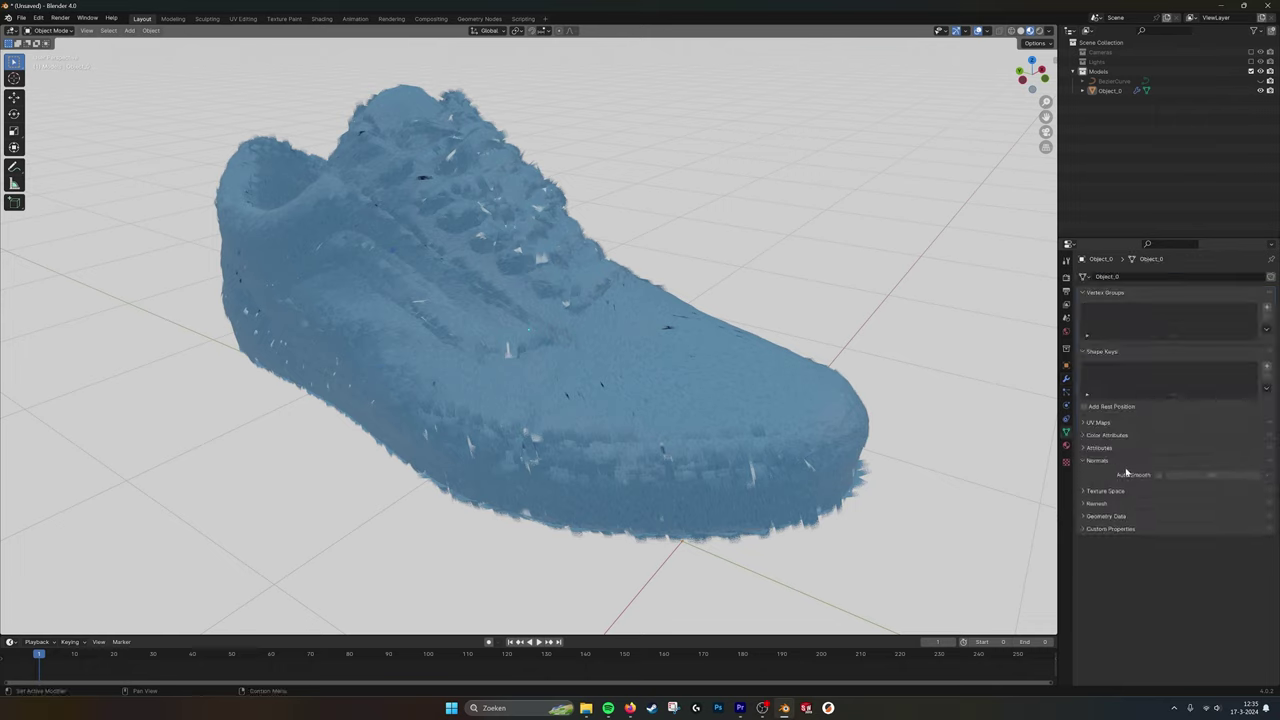
left_click(1091, 459)
left_click(1083, 423)
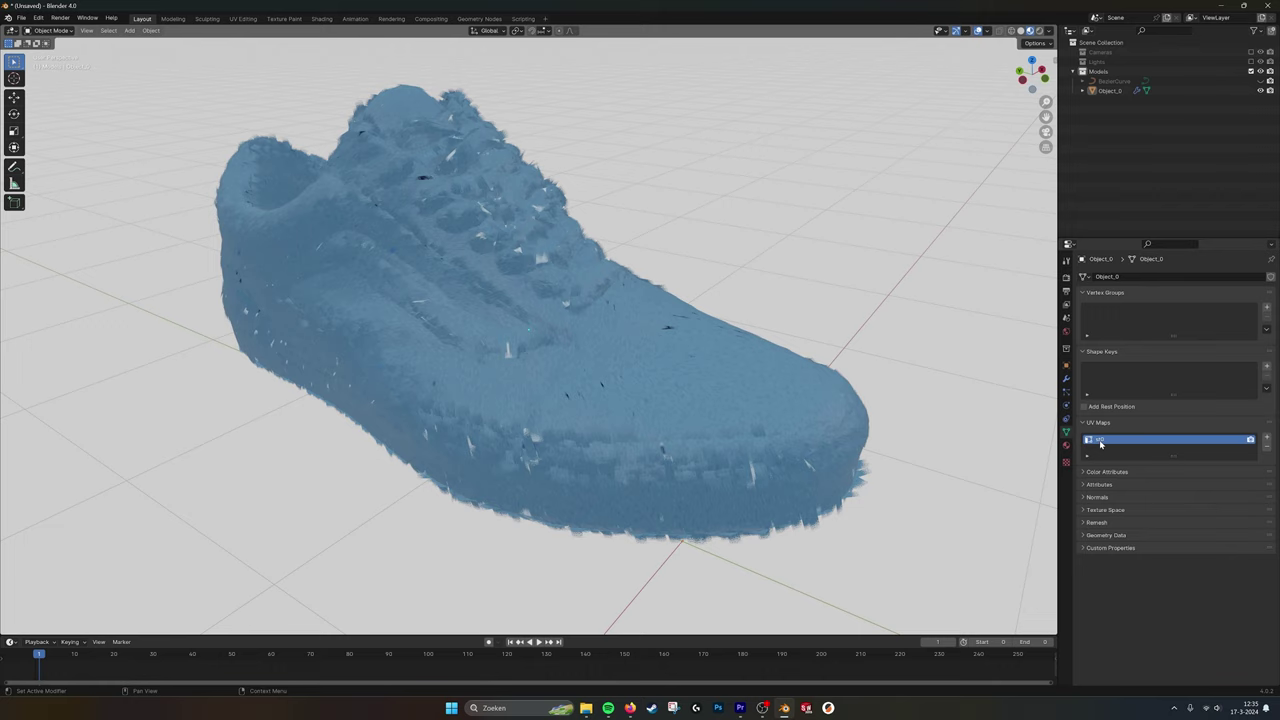
left_click(1066, 378)
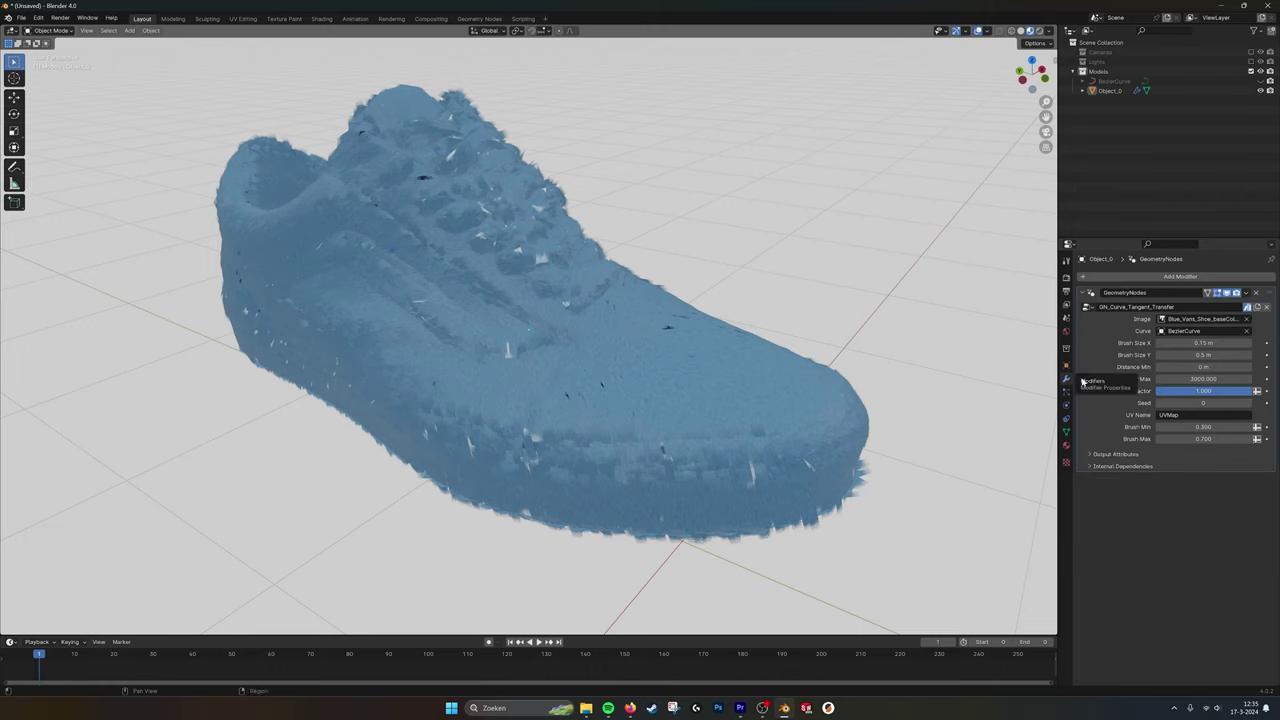
double_click(1170, 414)
type("uv")
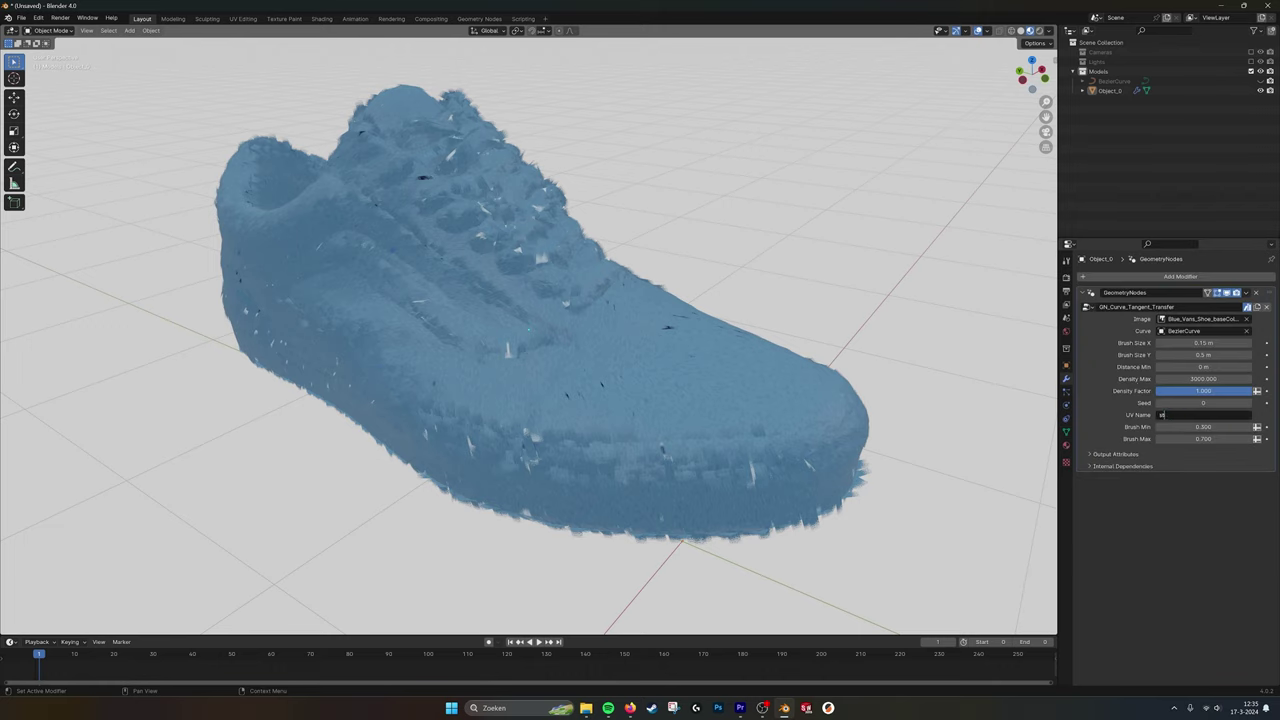
type("0")
key("Return")
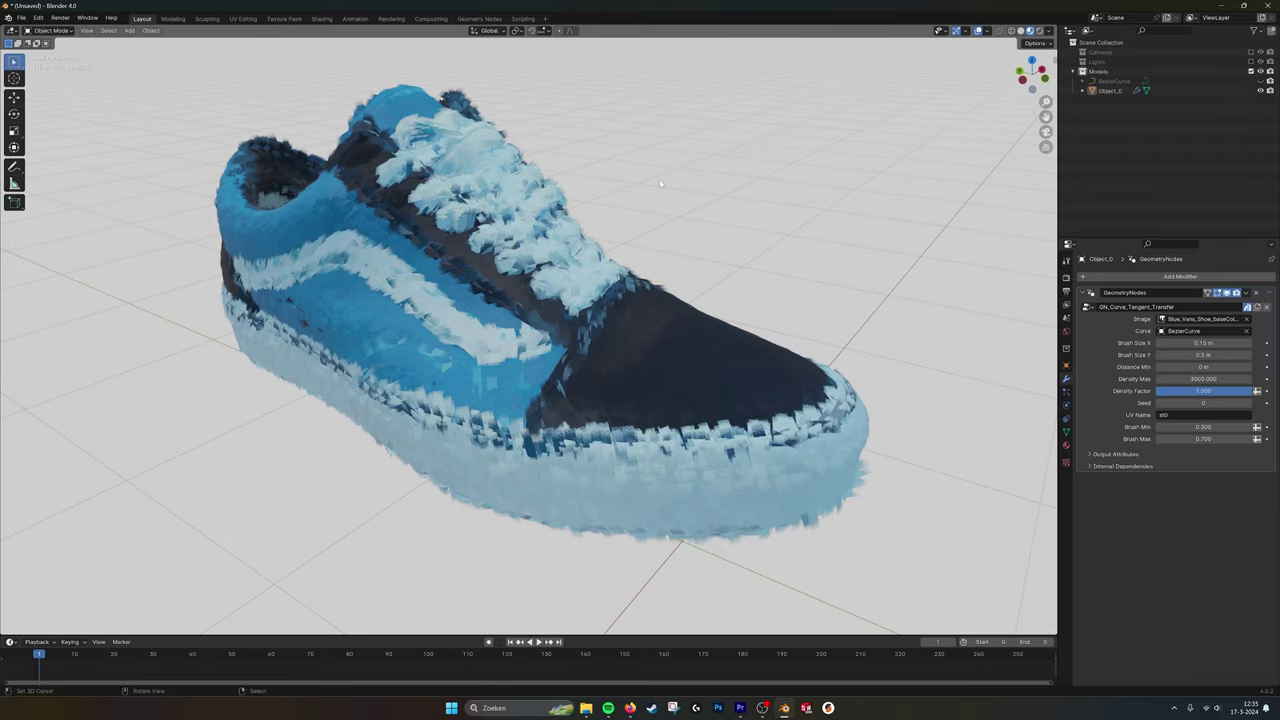
middle_click_drag(660, 183, 716, 400)
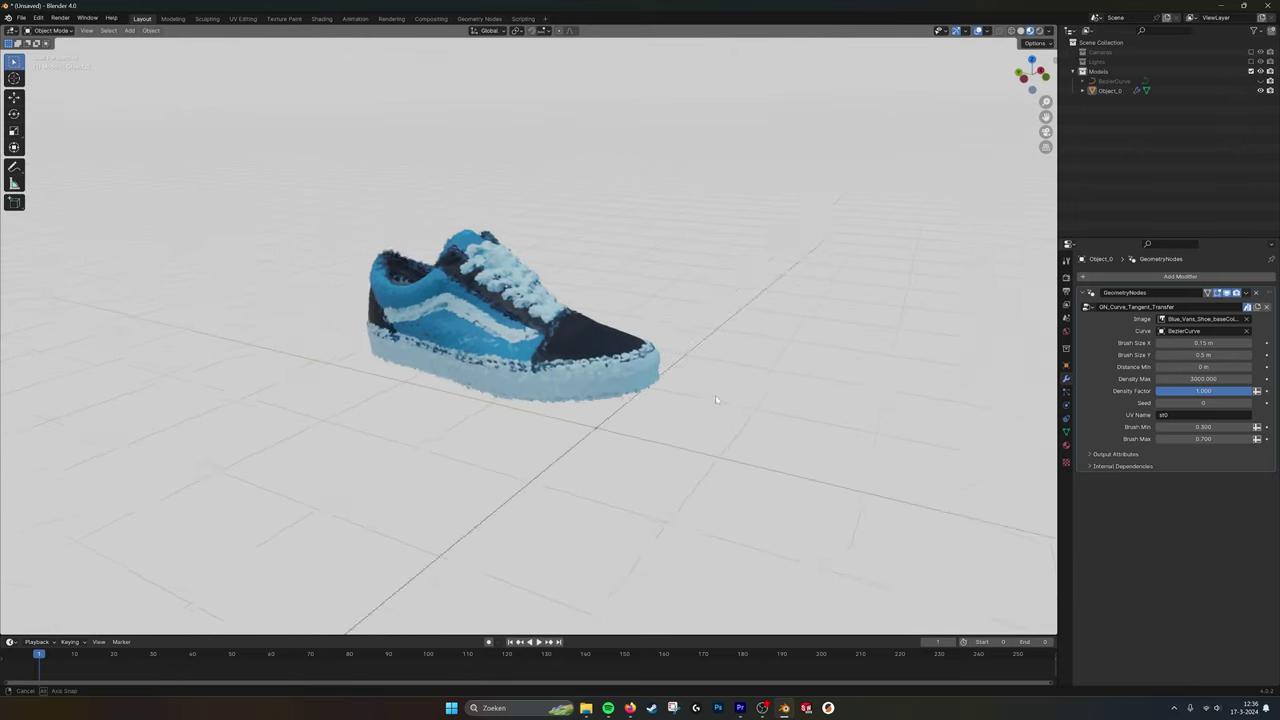
scroll(716, 400, "up", 3)
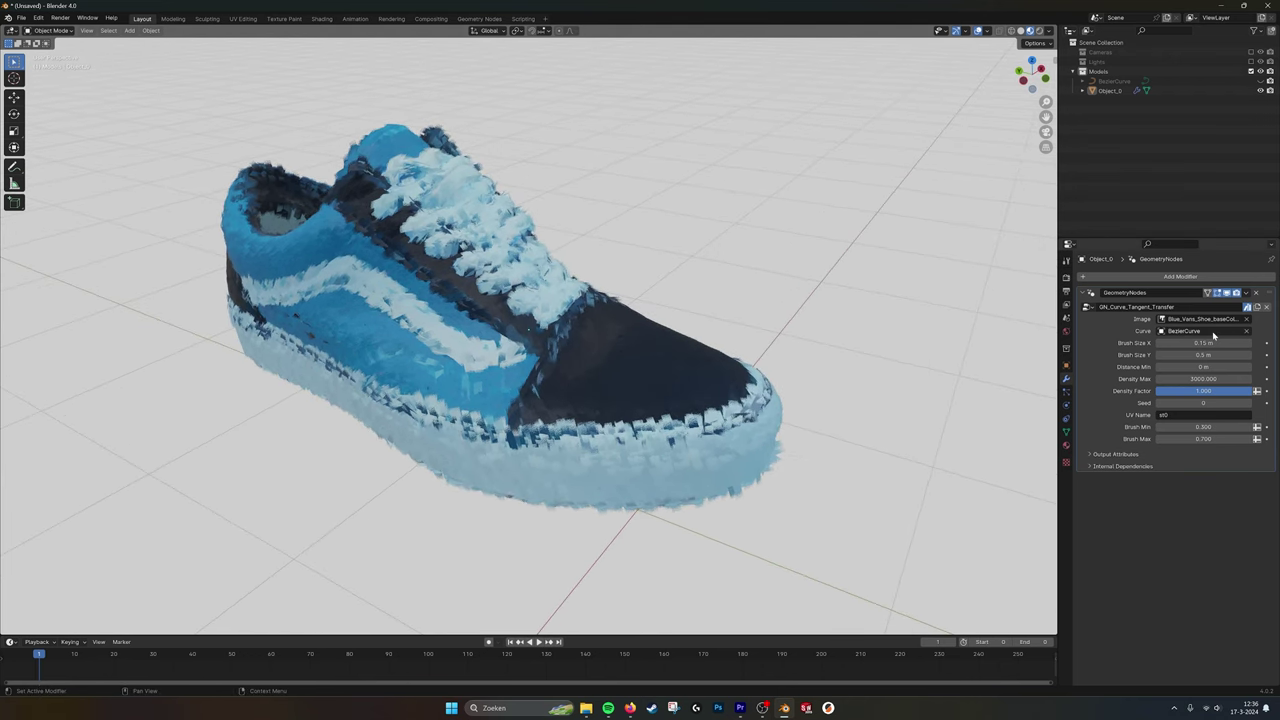
- Clear the Curve input of the shoe's modifier and delete the hidden BezierCurve object
left_click(1117, 82)
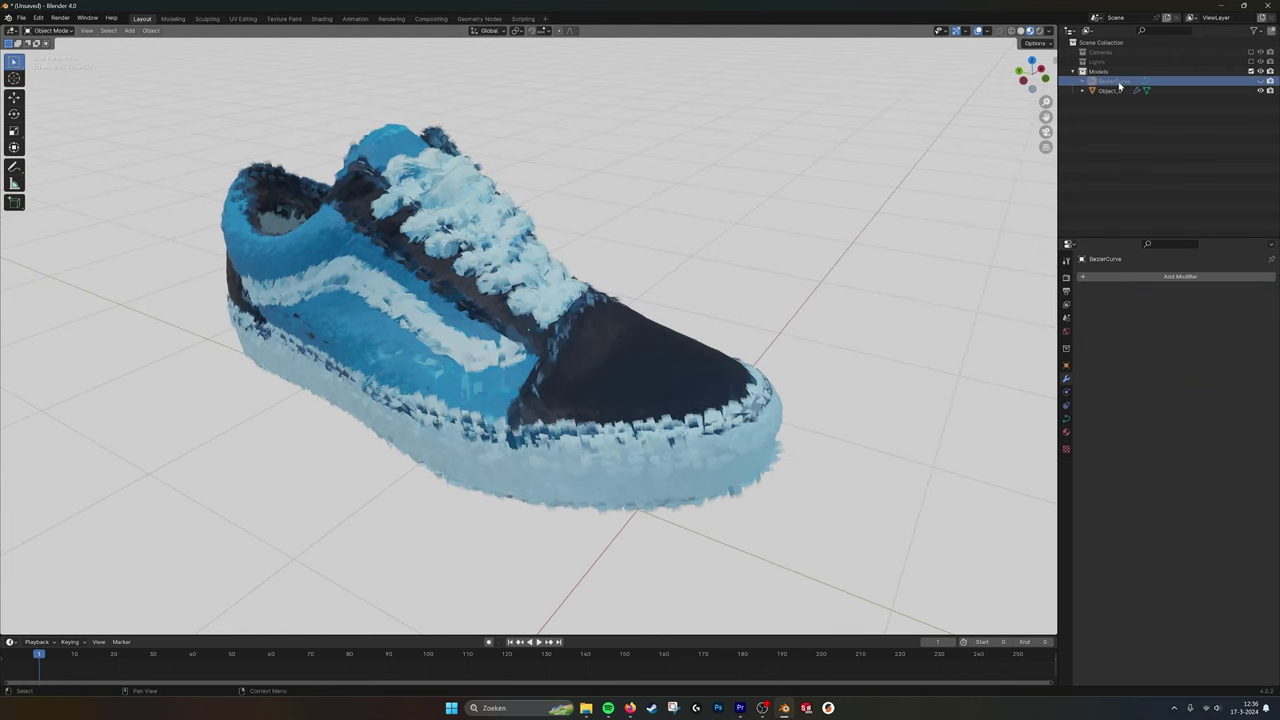
left_click(1110, 90)
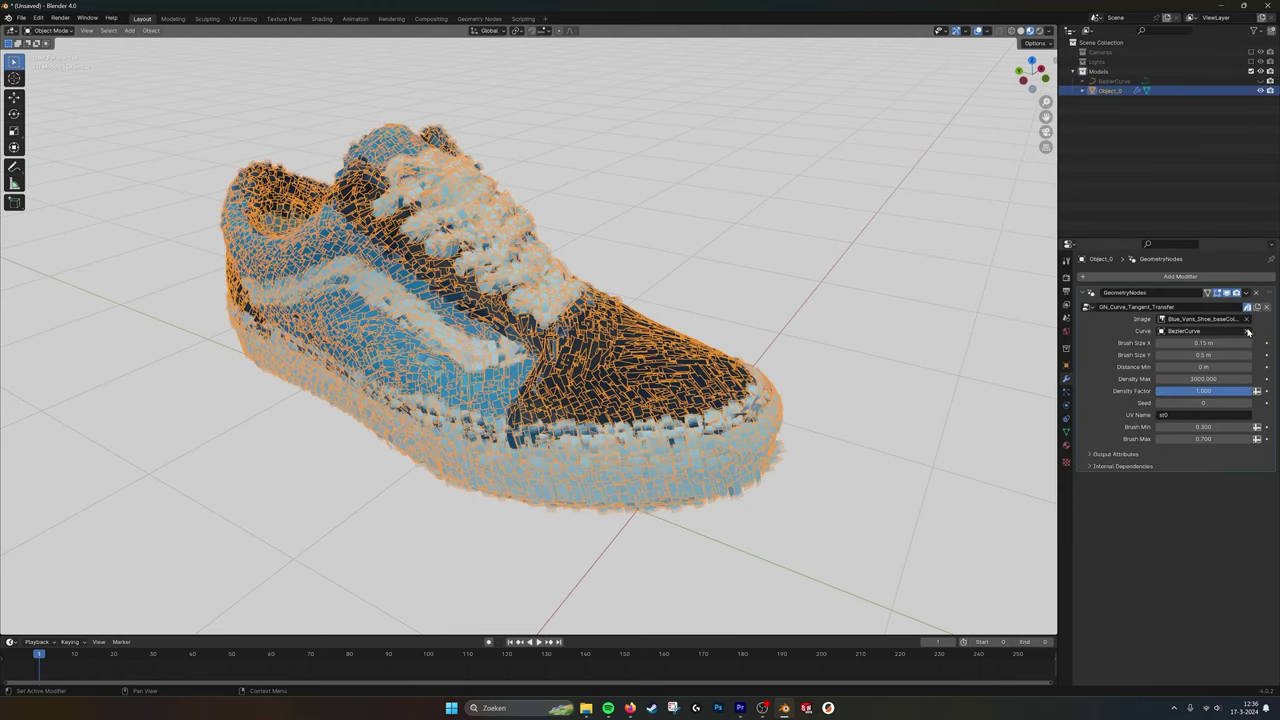
left_click(1247, 331)
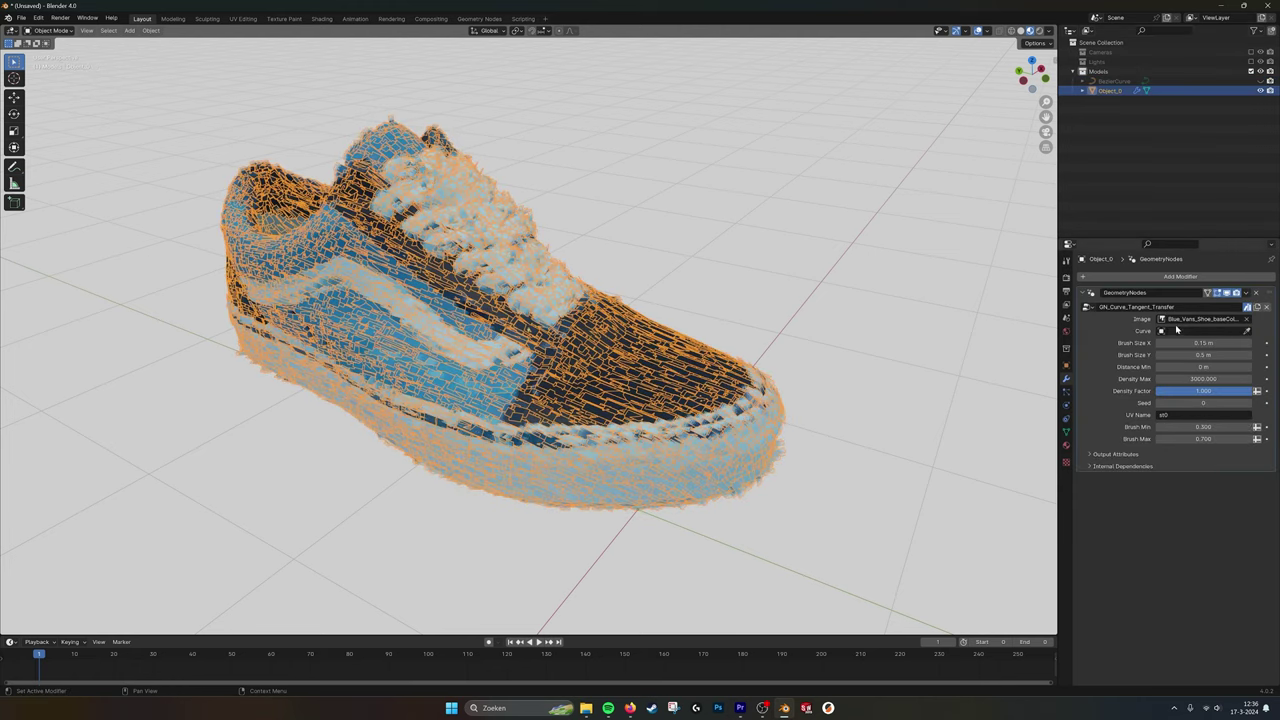
left_click(1113, 83)
right_click(1115, 87)
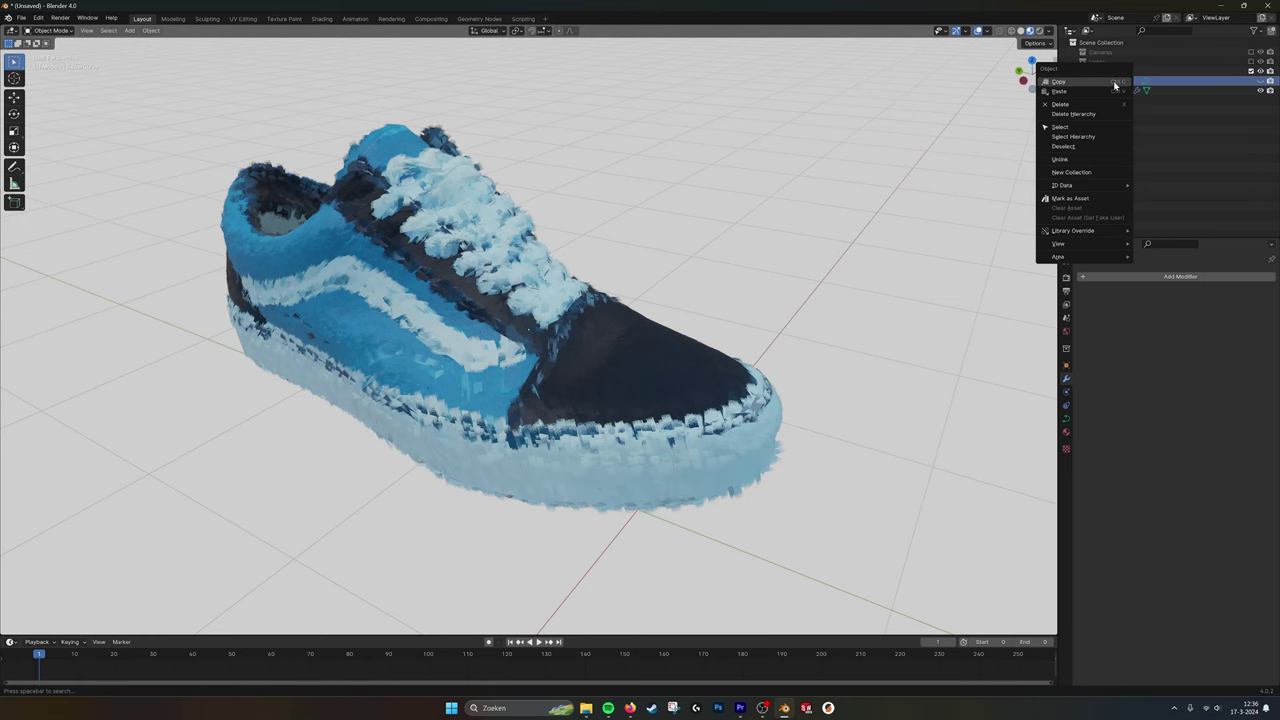
right_click(1100, 81)
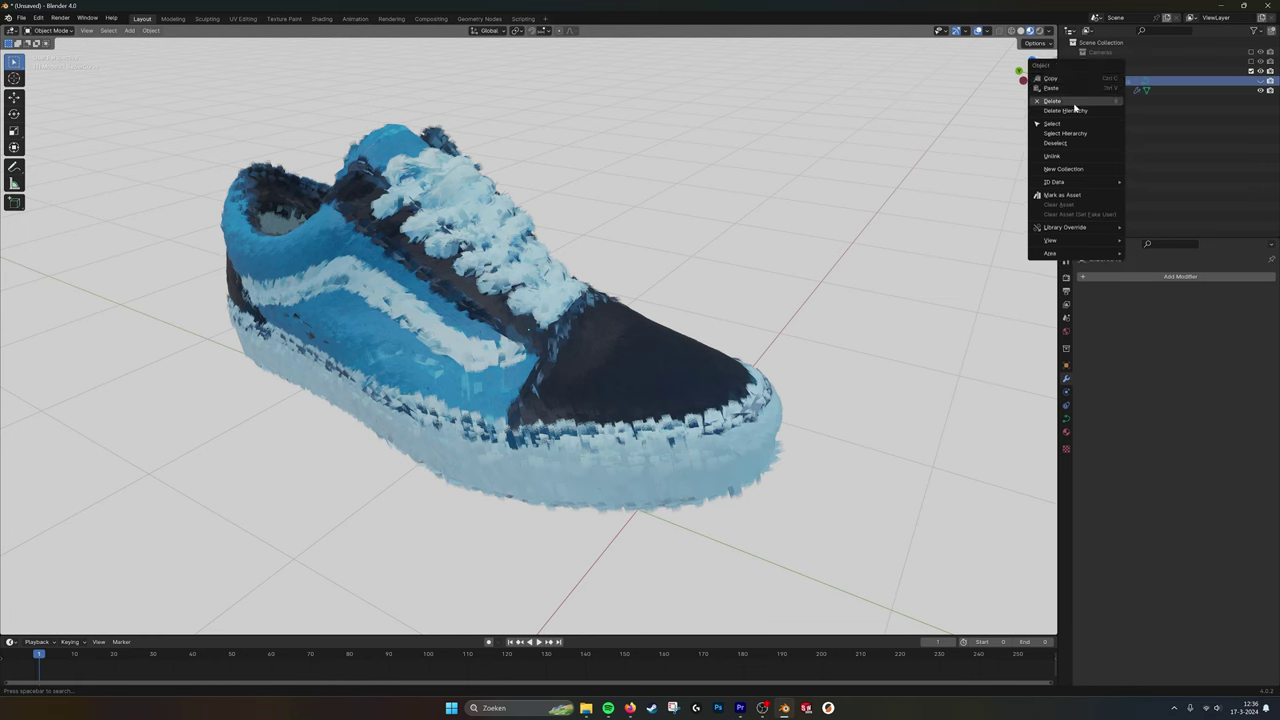
left_click(1075, 110)
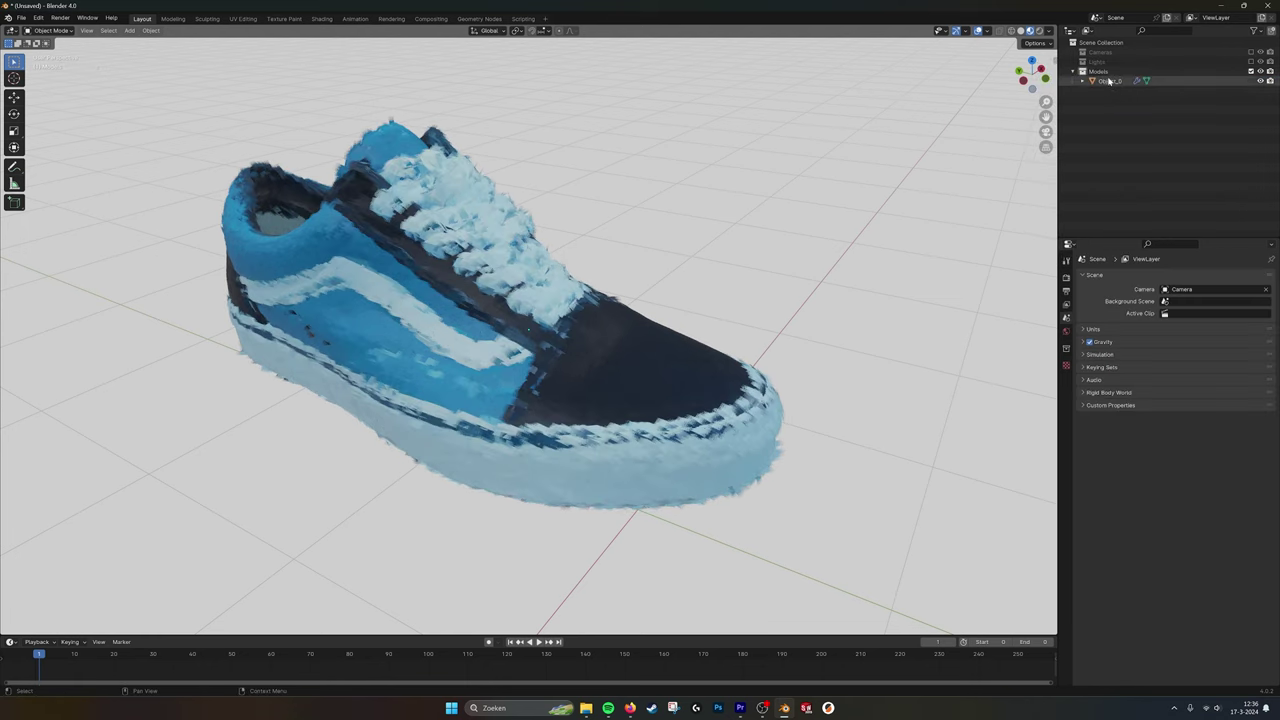
- Add a new Bezier curve to the scene and switch the viewport to Solid shading
left_click(129, 30)
mouse_move(150, 51)
left_click(233, 54)
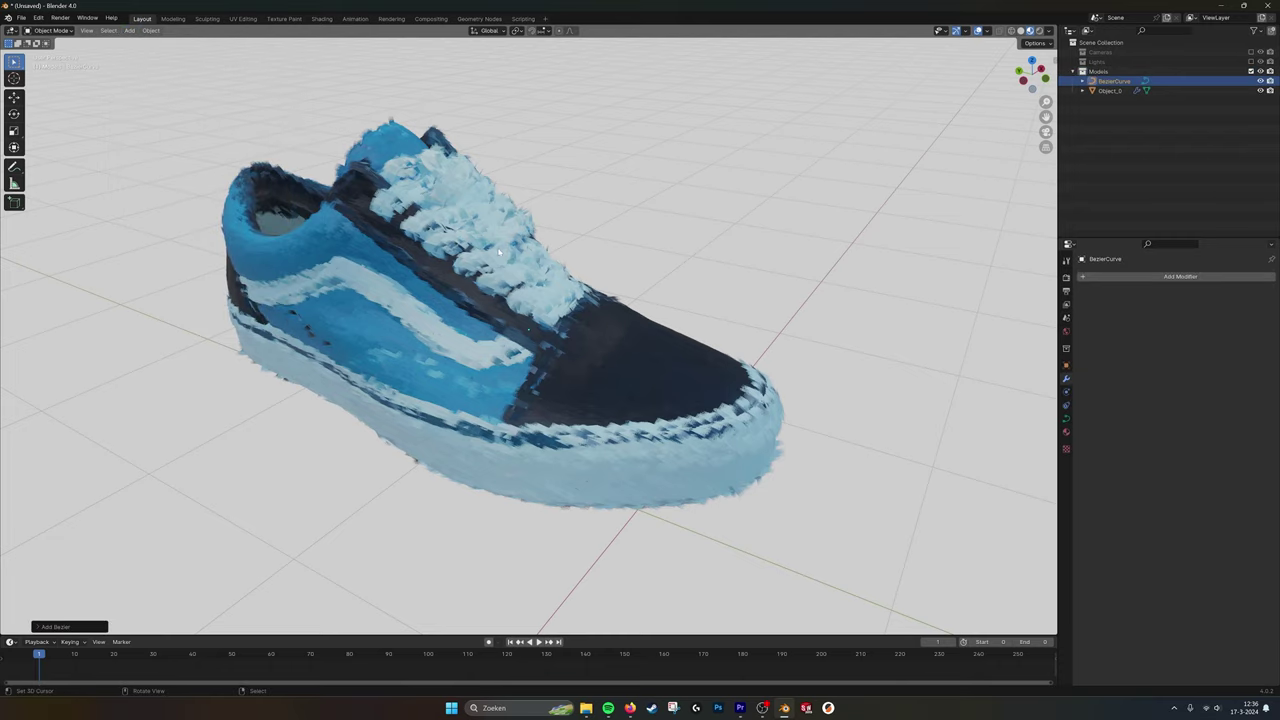
middle_click_drag(400, 260, 408, 277)
scroll(408, 277, "down", 1)
left_click(1020, 31)
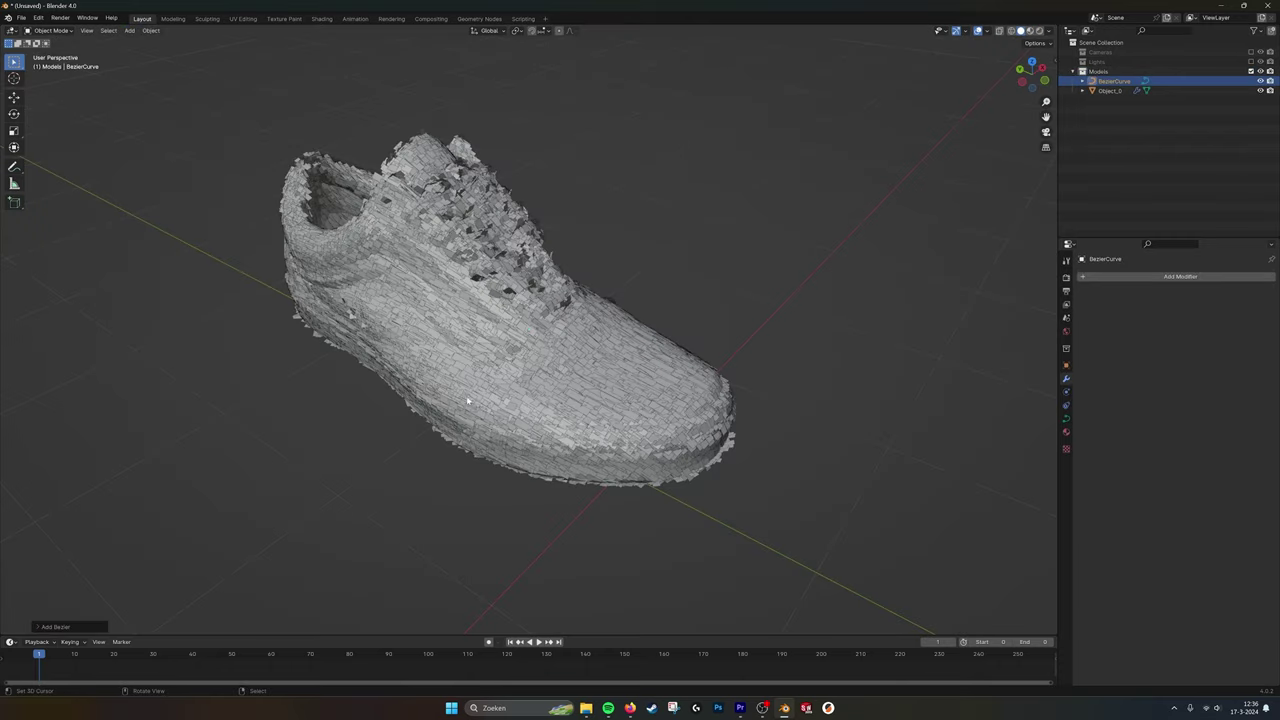
mouse_move(498, 390)
middle_mouse_down()
mouse_move(492, 257)
mouse_move(482, 416)
middle_mouse_up()
scroll(482, 416, "down", 7)
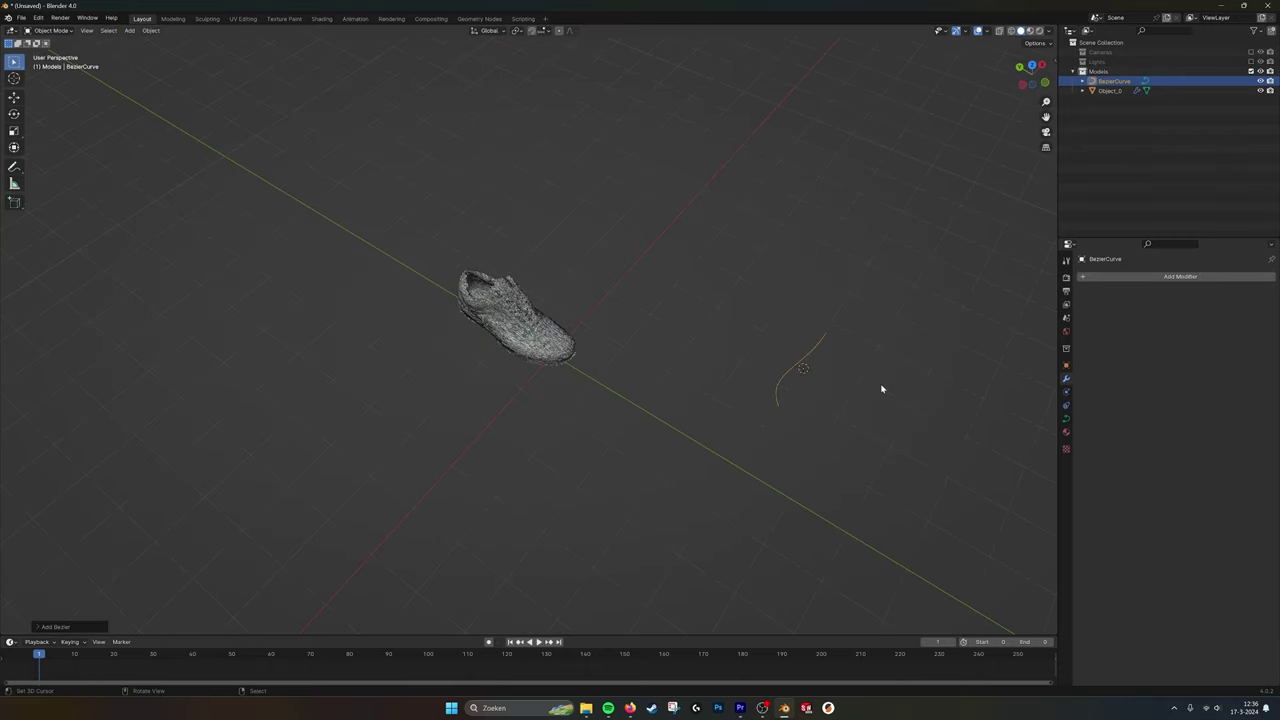
- Delete all control points of the new Bezier curve in Edit Mode
middle_click_drag(824, 393, 674, 391)
key("Tab")
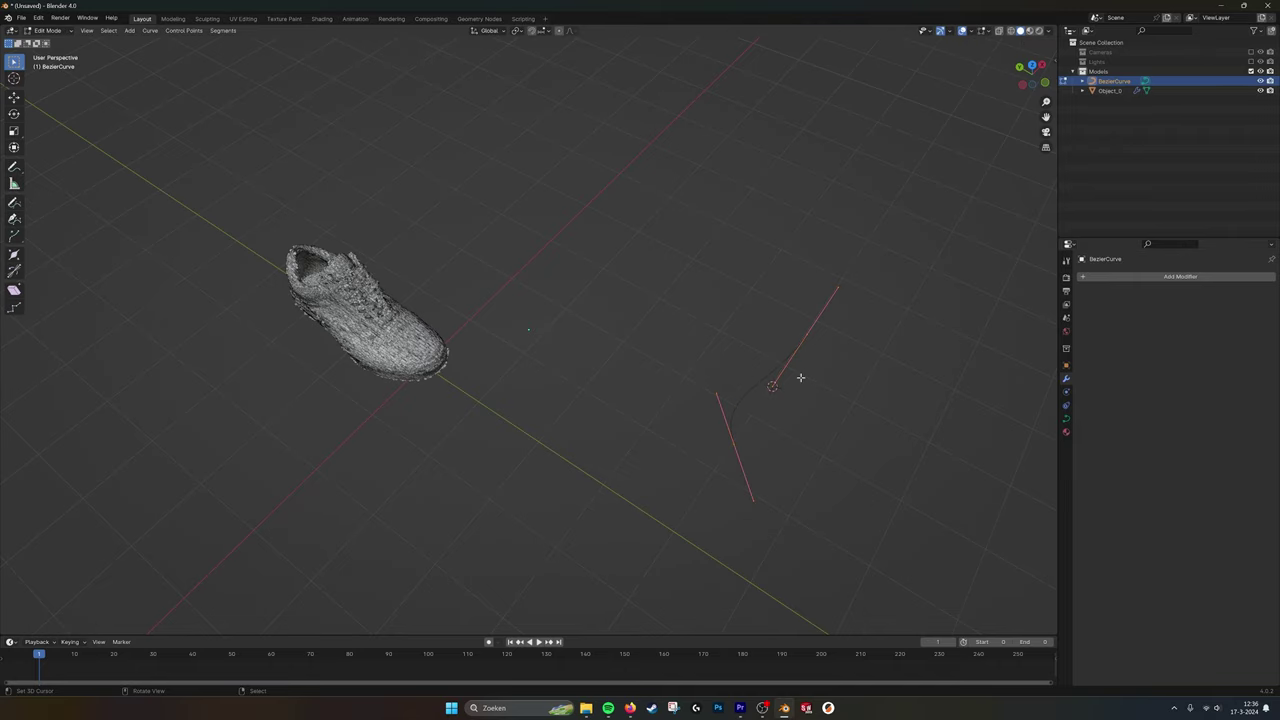
key("x")
left_click(802, 379)
- Draw a wavy curve along the shoe's side using the Draw tool with Surface depth, and return to Object Mode
middle_click_drag(432, 352, 80, 257, "shift")
scroll(497, 358, "up", 5)
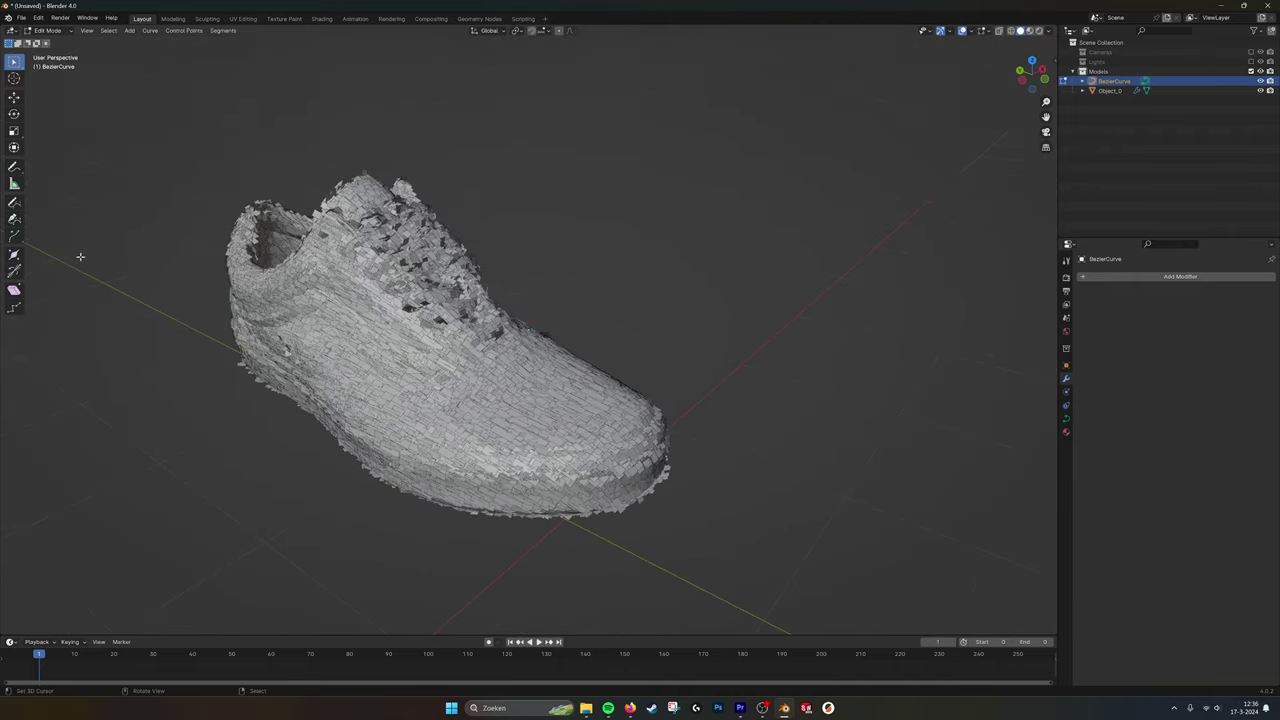
left_click(14, 203)
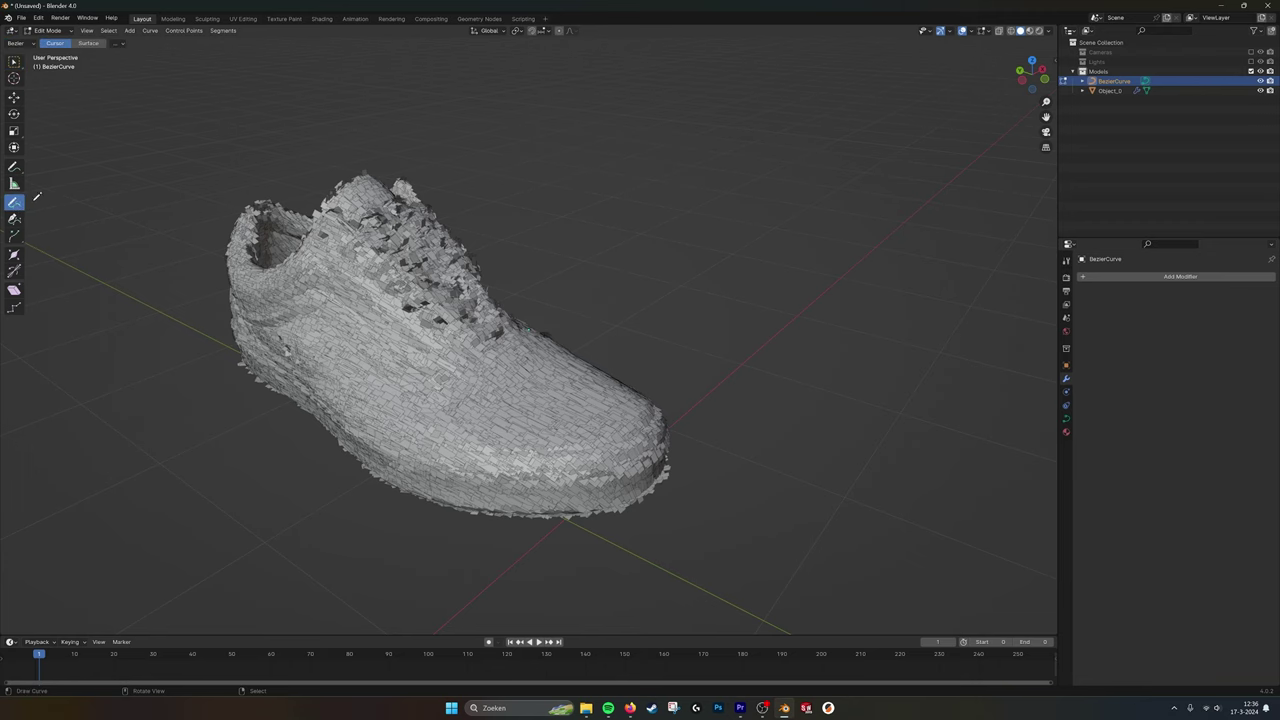
left_click(88, 43)
middle_click_drag(418, 412, 266, 399)
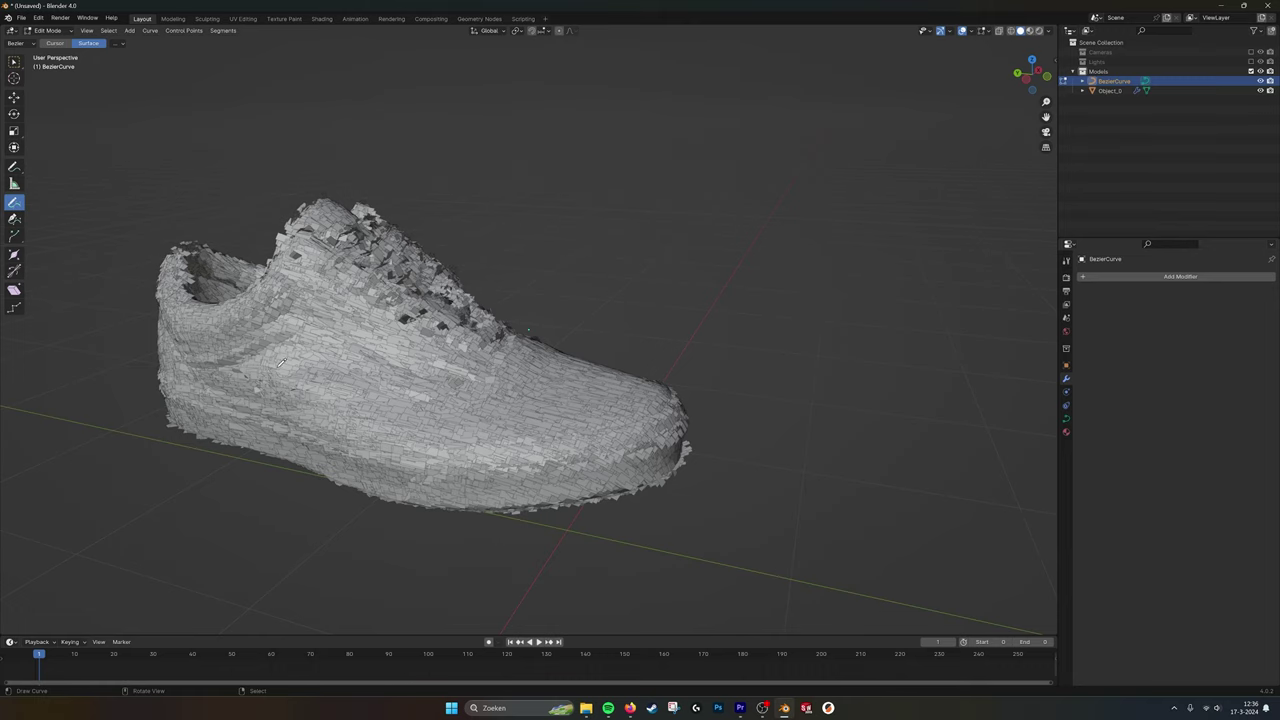
left_click_drag(281, 362, 504, 409)
middle_click_drag(349, 372, 372, 318)
middle_click_drag(459, 400, 513, 420)
key("Tab")
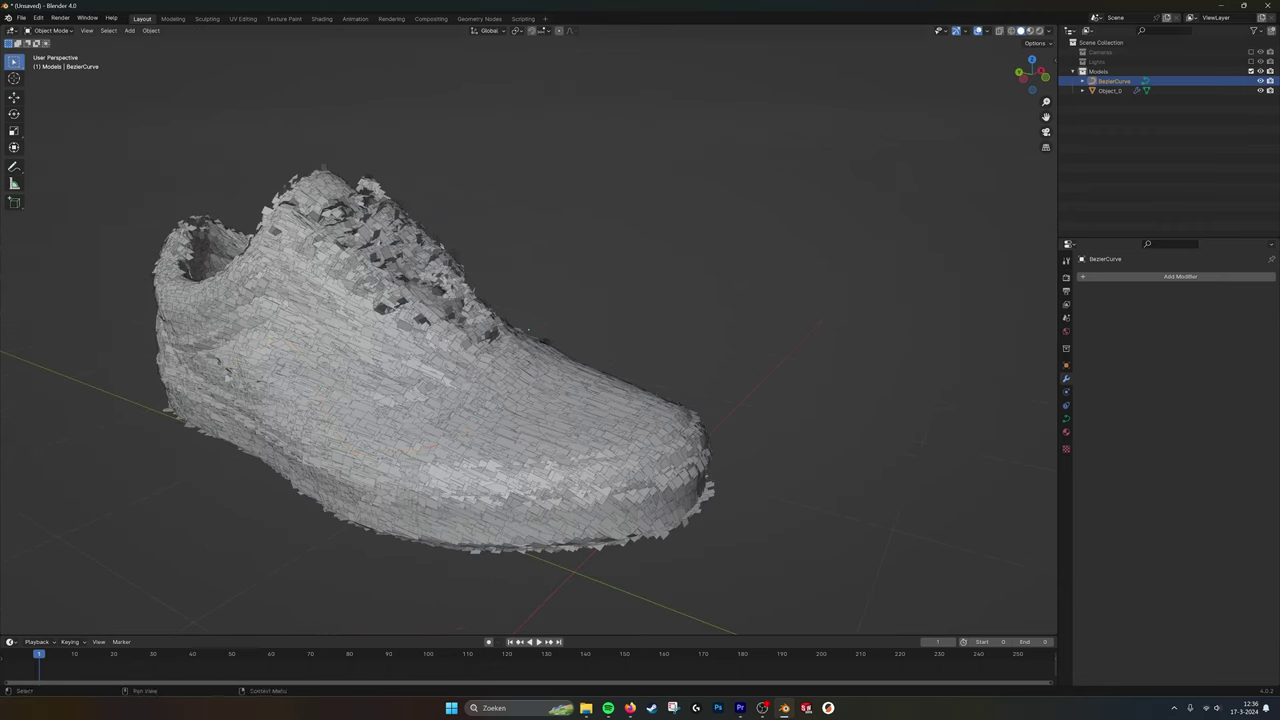
- Set the Curve input of the shoe's modifier to the drawn BezierCurve and select the curve for a side view
left_click(1109, 90)
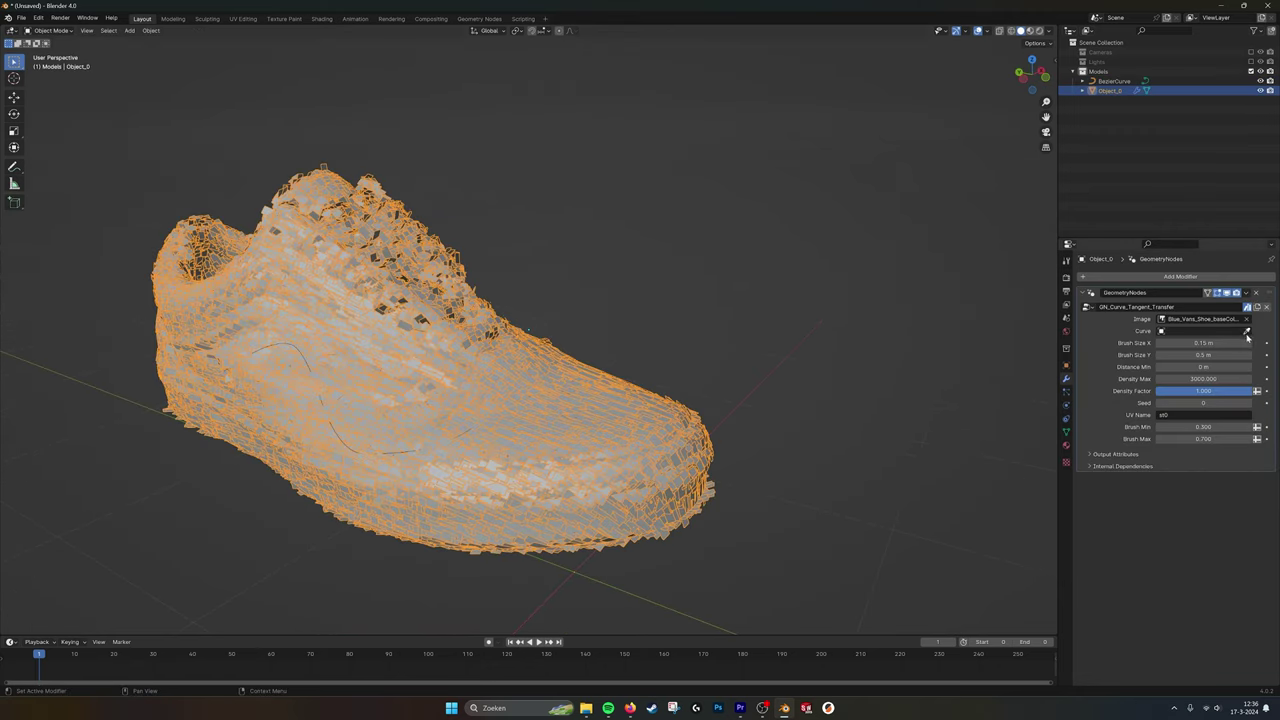
left_click(1246, 332)
left_click(1108, 84)
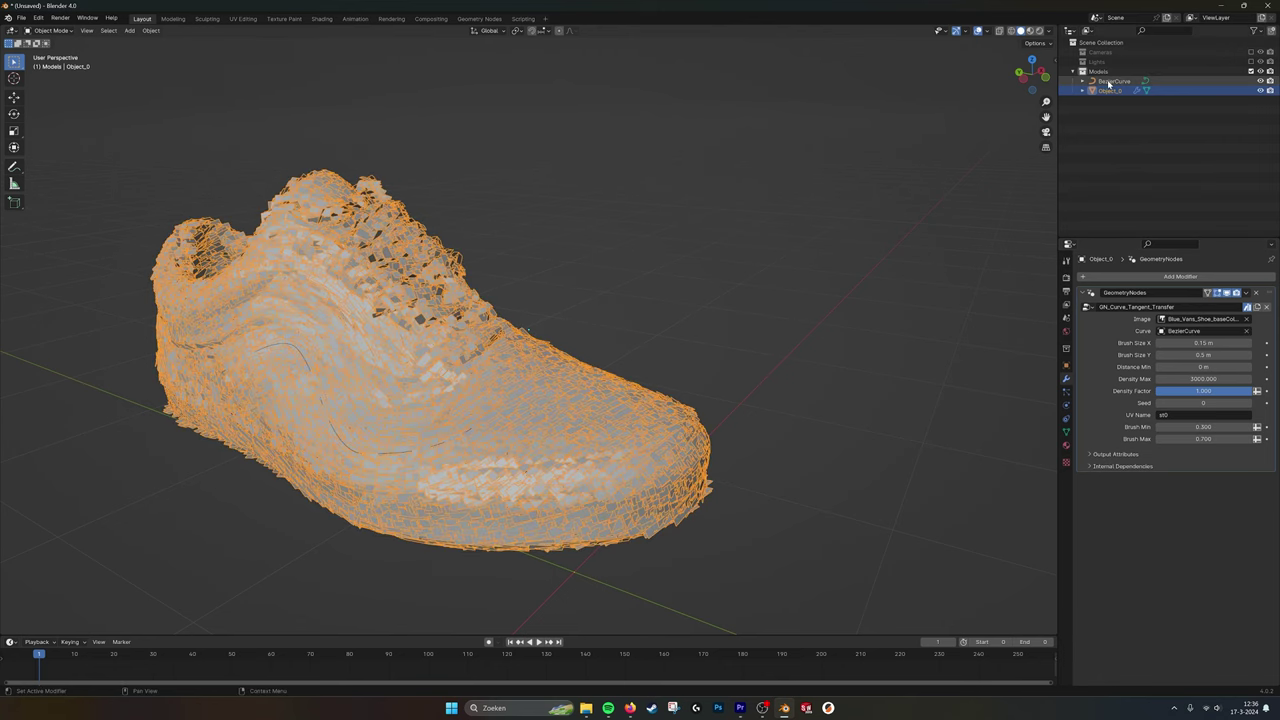
left_click(1109, 82)
middle_click_drag(178, 455, 292, 406)
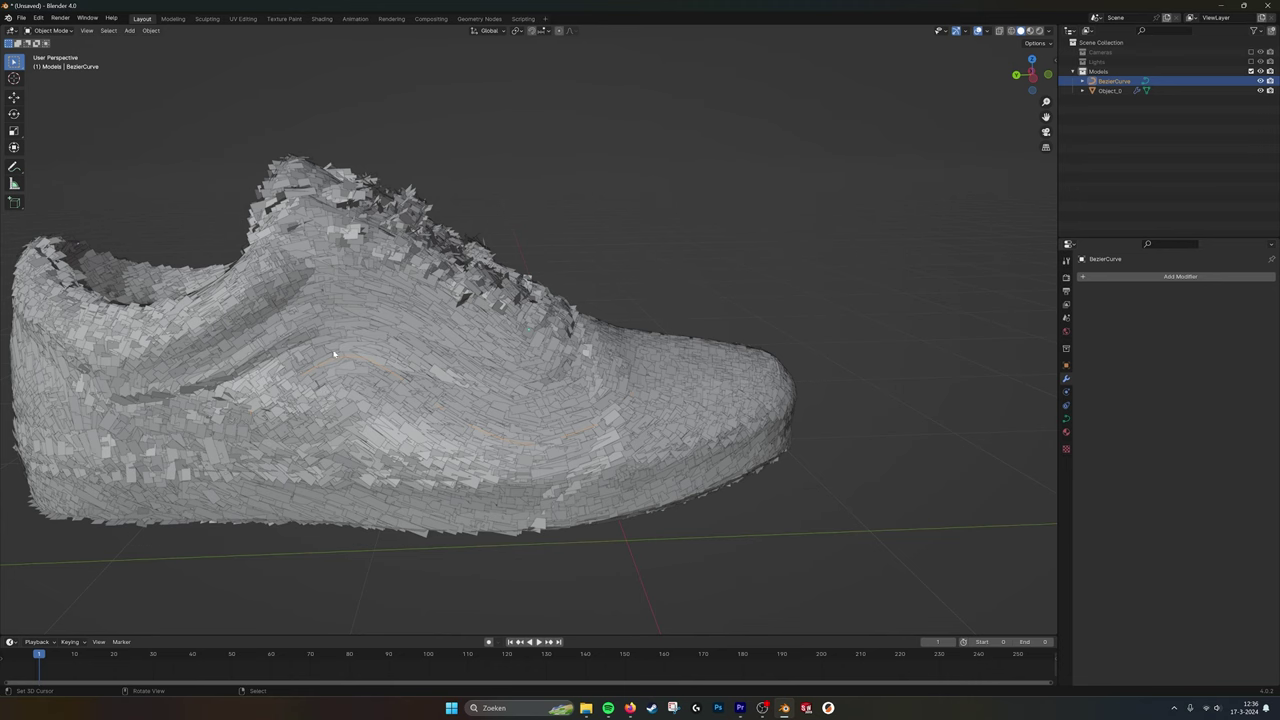
- Enter Edit Mode on the BezierCurve and draw spiral direction curves on top of the shoe's toe
mouse_move(603, 440)
middle_mouse_down()
mouse_move(474, 460)
mouse_move(517, 443)
mouse_move(447, 400)
mouse_move(489, 415)
mouse_move(455, 429)
middle_mouse_up()
key("Tab")
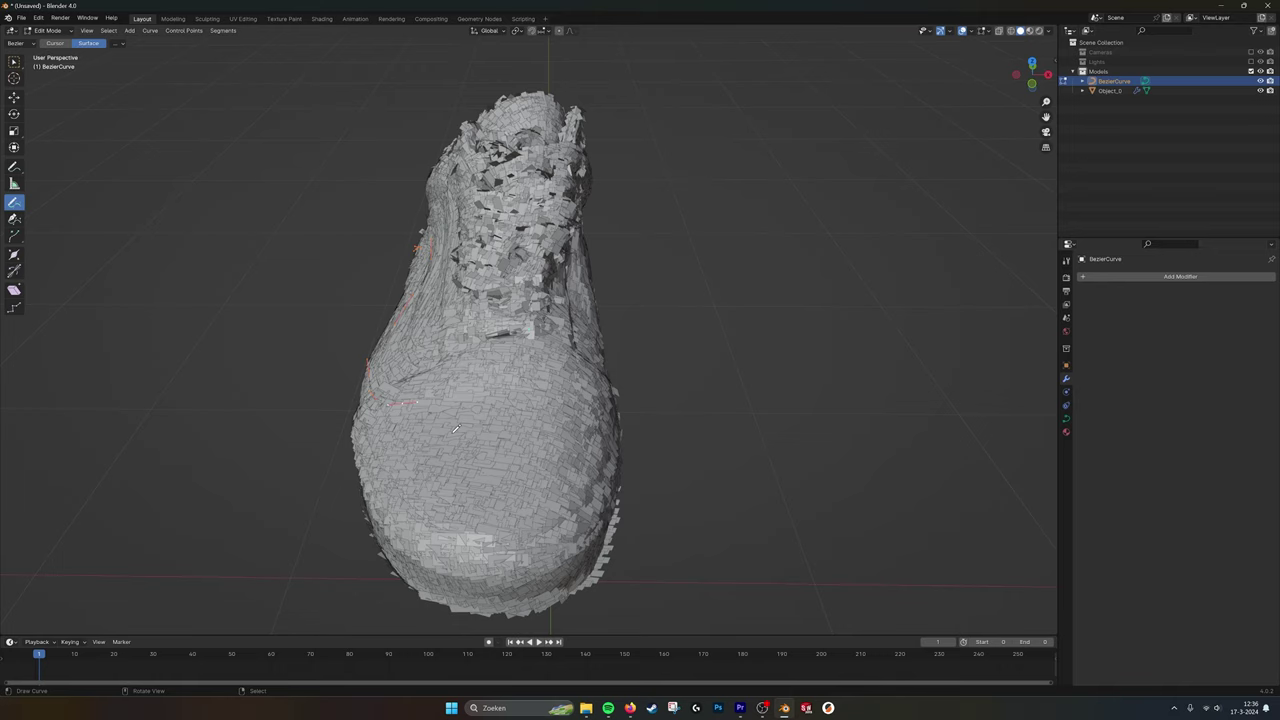
middle_click_drag(577, 474, 508, 434)
middle_click_drag(600, 425, 466, 418, "shift")
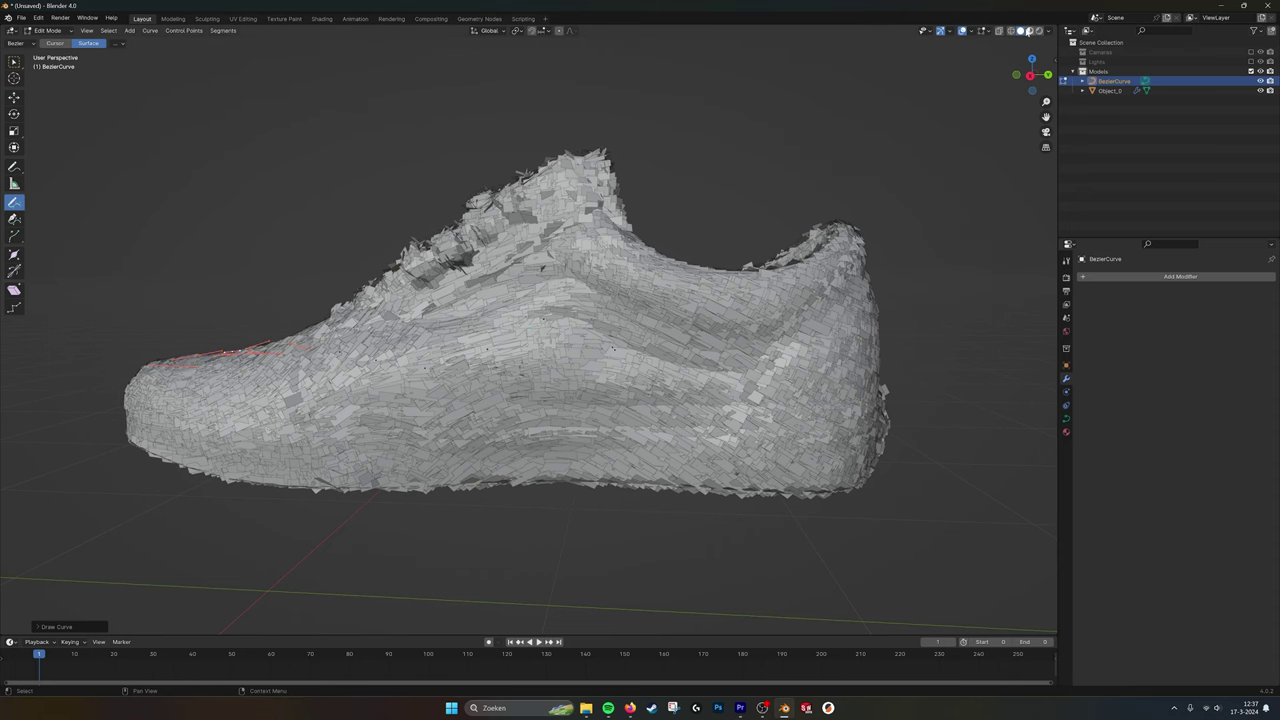
- Switch to Material Preview and draw curves along the white side stripe and the dark line above the sole
left_click(1030, 31)
middle_click_drag(500, 330, 523, 329)
left_click_drag(349, 330, 475, 328)
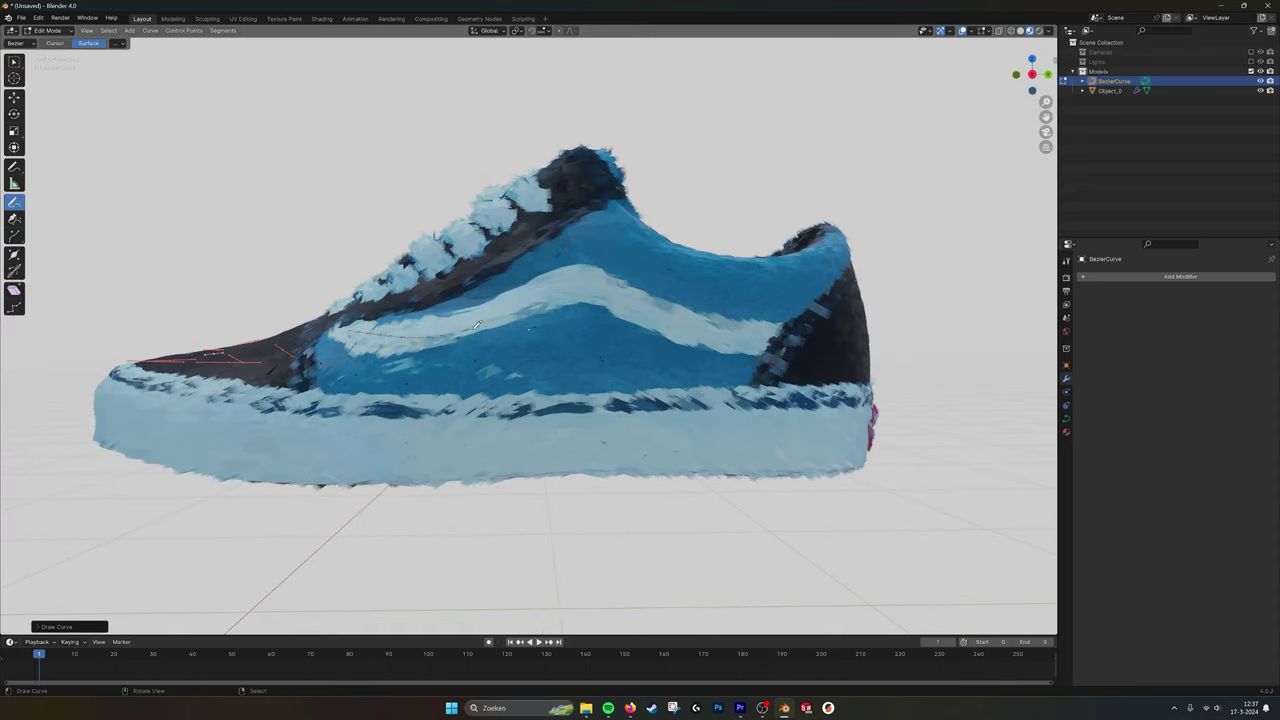
left_click_drag(674, 321, 744, 333)
middle_click_drag(806, 350, 778, 349)
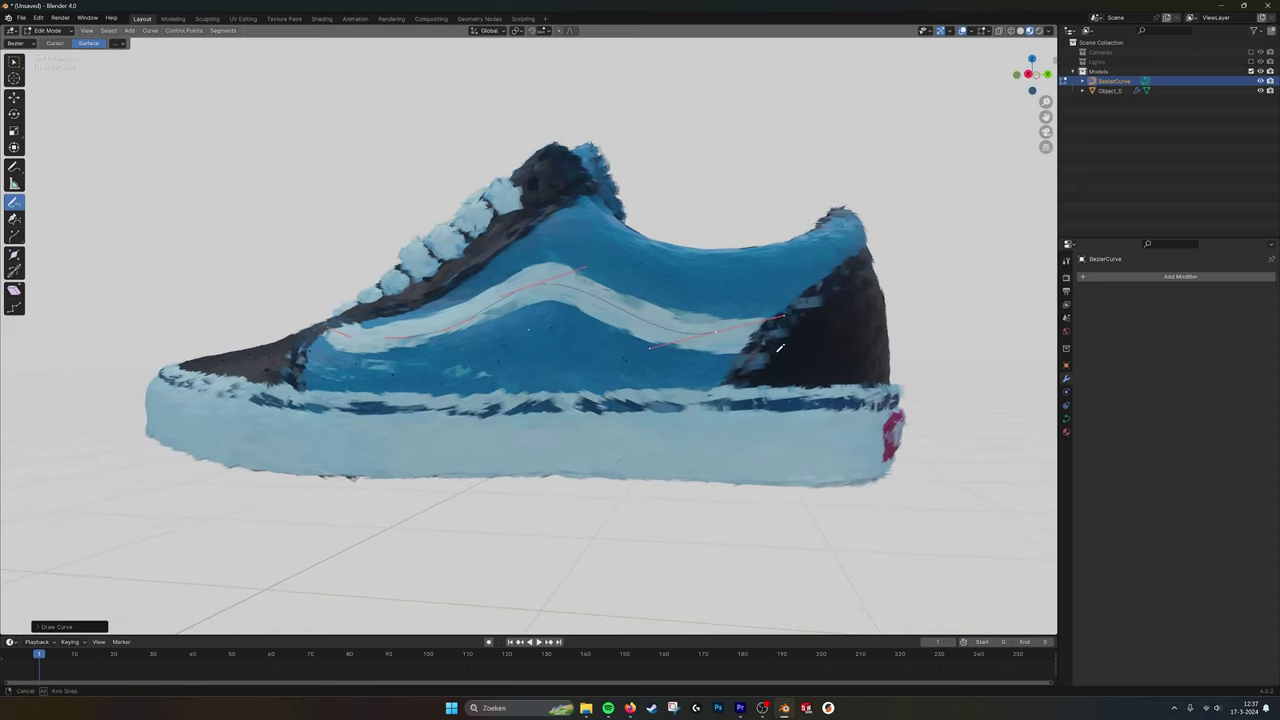
left_click_drag(285, 397, 604, 406)
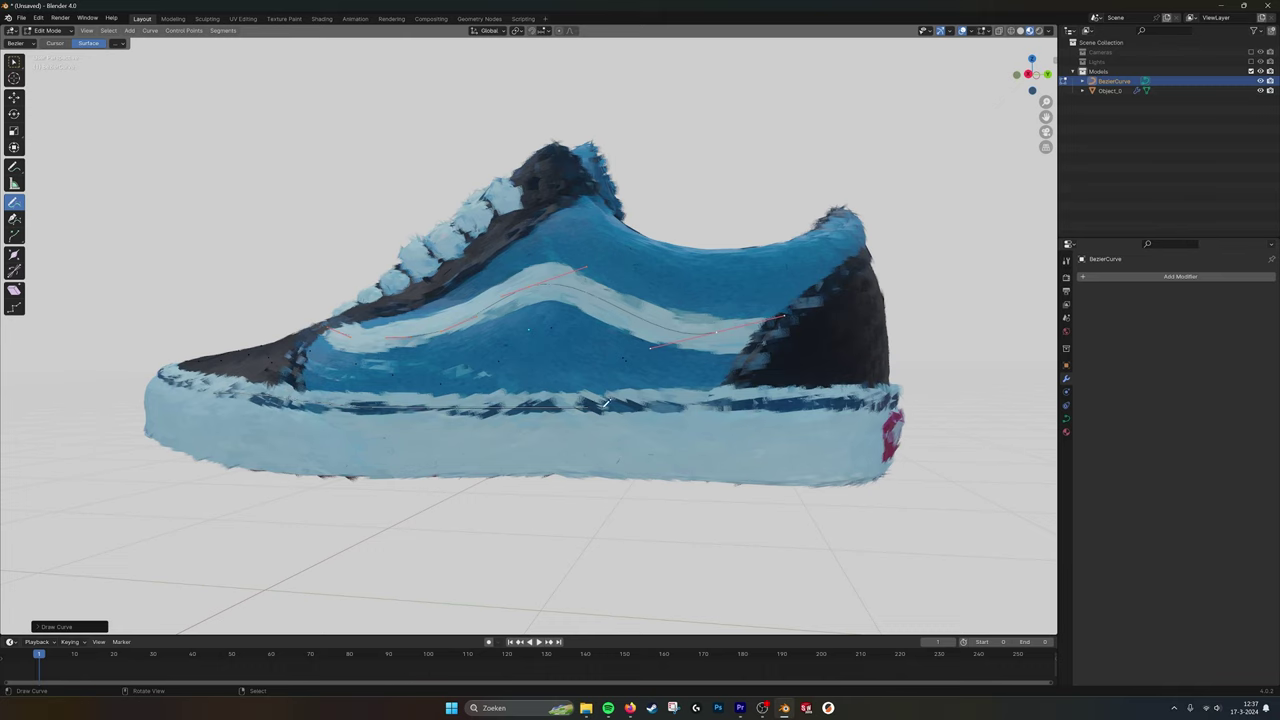
- Draw direction curves around the red heel patch and along the sole line on the shoe's opposite side
middle_click_drag(790, 397, 544, 507)
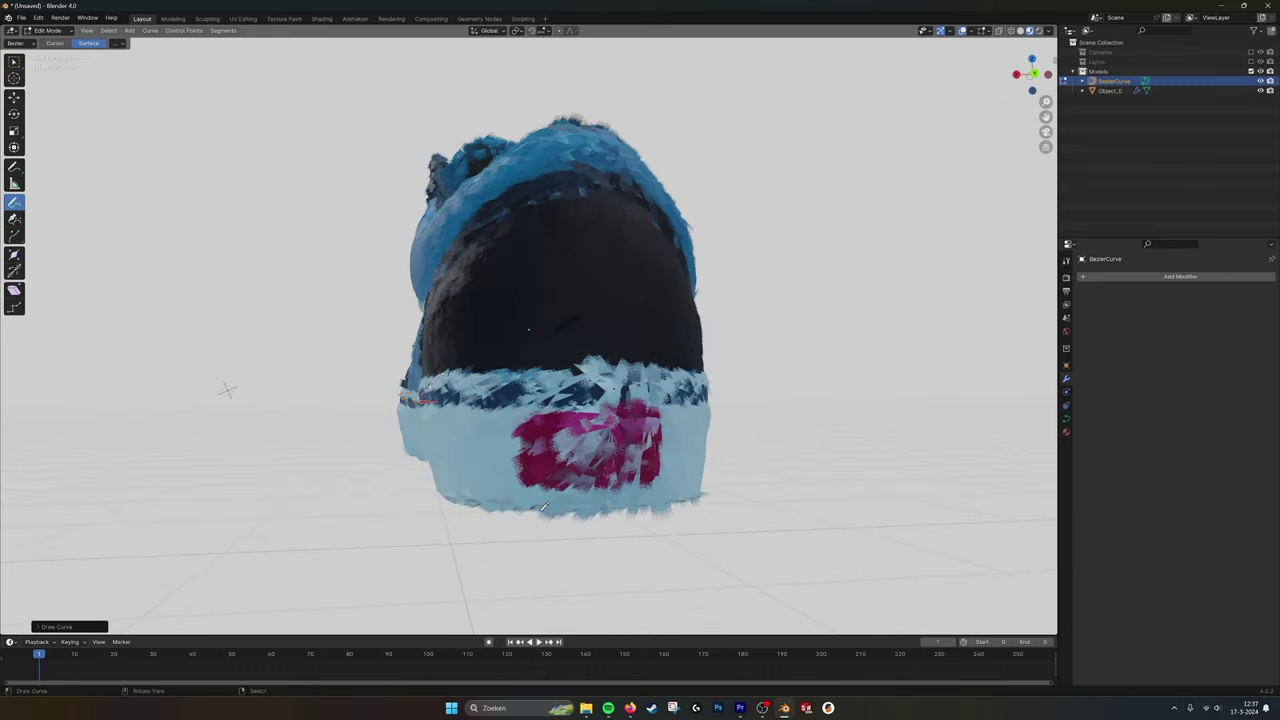
mouse_move(531, 424)
left_mouse_down()
mouse_move(590, 482)
mouse_move(658, 476)
mouse_move(658, 438)
mouse_move(532, 424)
left_mouse_up()
middle_click_drag(532, 424, 370, 370)
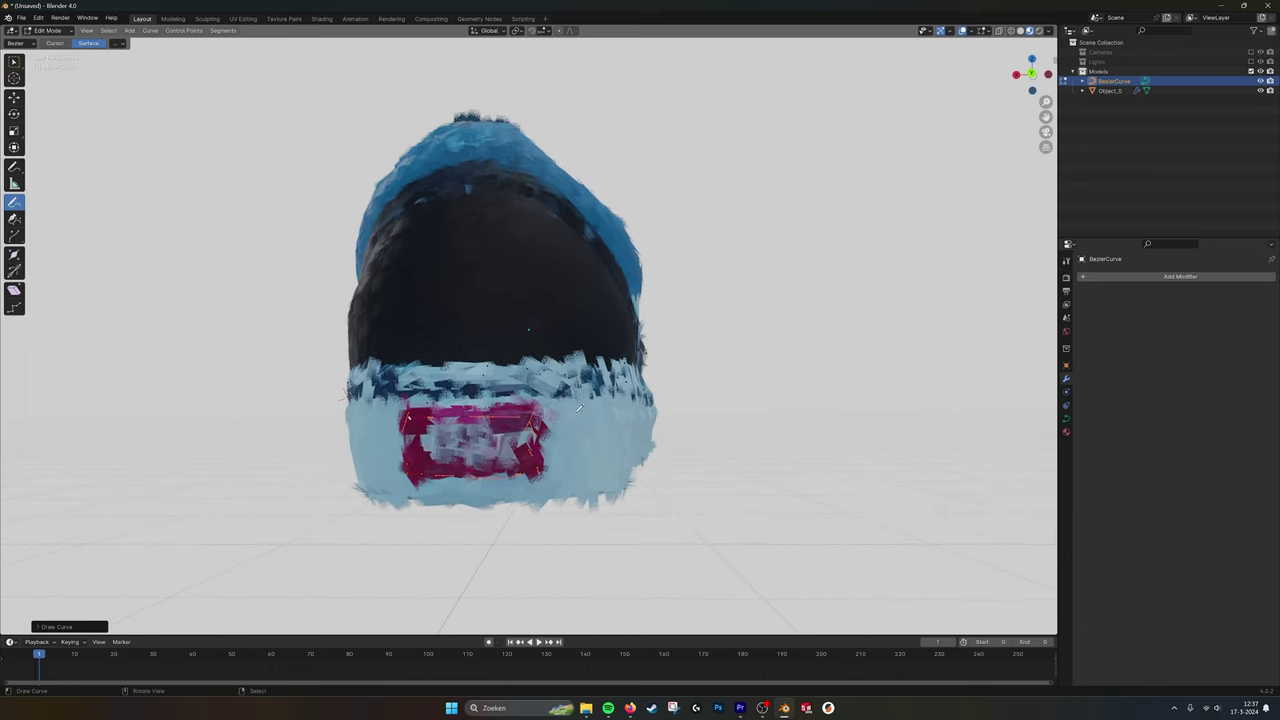
middle_click_drag(538, 382, 256, 386)
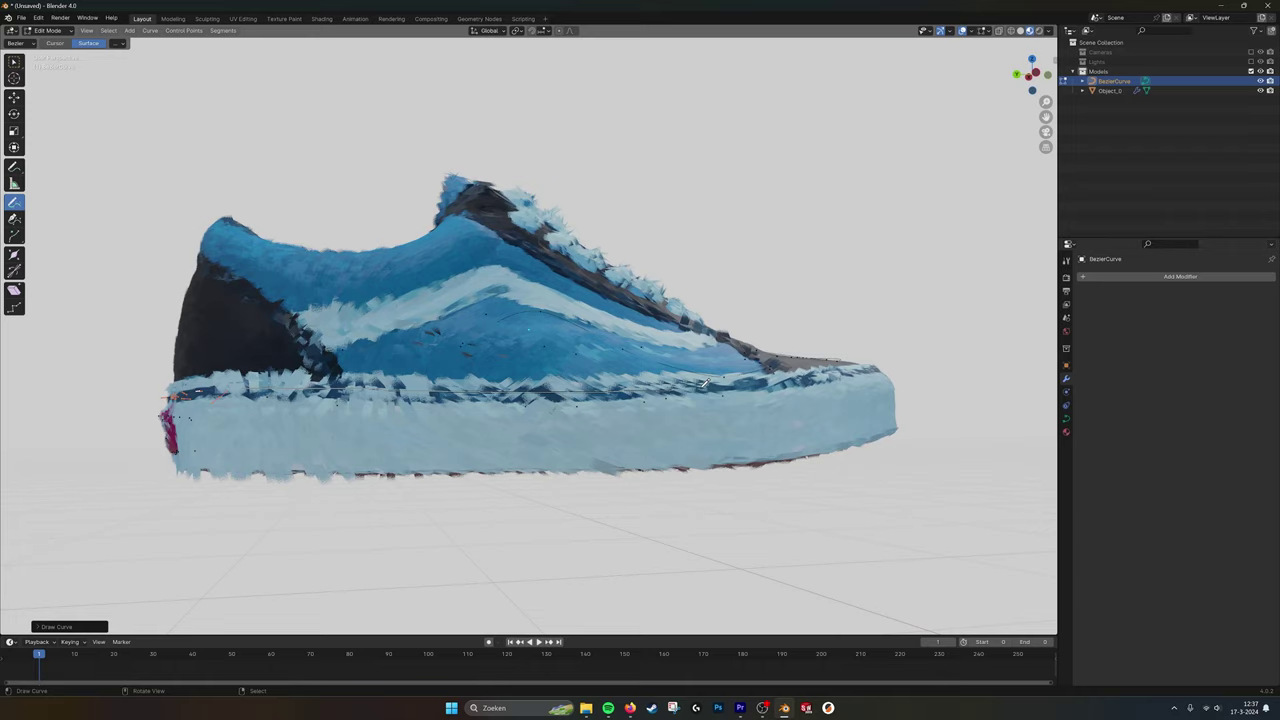
middle_click_drag(706, 383, 647, 478)
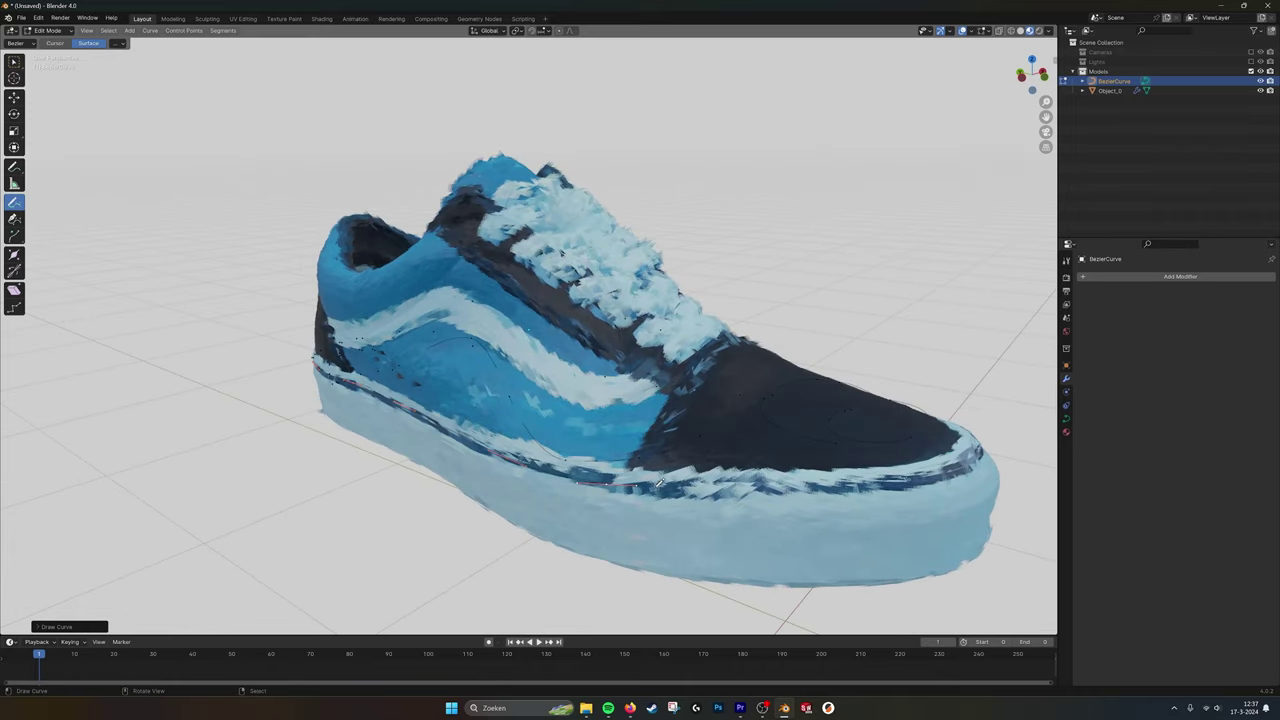
- Draw four curves across the white laces, each following the direction of a lace
mouse_move(936, 470)
middle_mouse_down()
mouse_move(568, 432)
mouse_move(500, 260)
middle_mouse_up()
left_click_drag(486, 261, 606, 203)
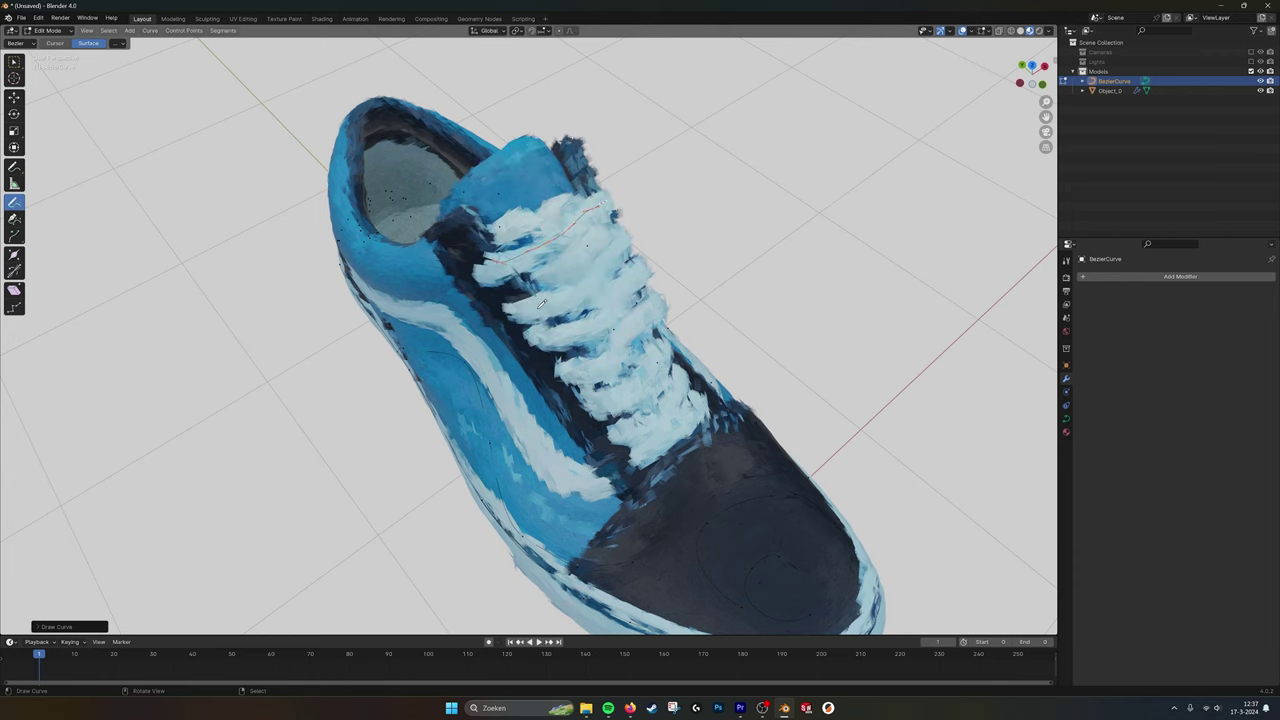
left_click_drag(538, 309, 623, 271)
left_click_drag(573, 377, 657, 329)
left_click_drag(602, 424, 677, 382)
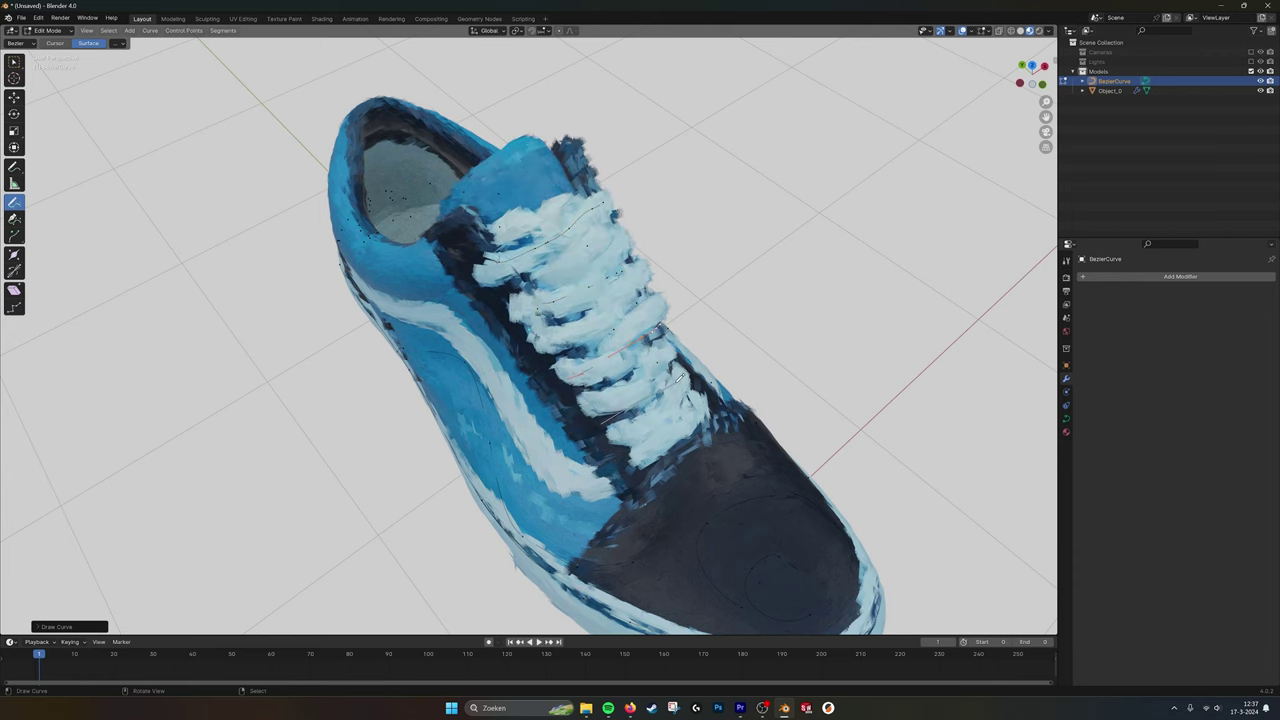
- Inspect the brush-stroke flow over the shoe in Solid shading, and return to Object Mode with Material Preview shading
middle_click_drag(705, 405, 588, 354)
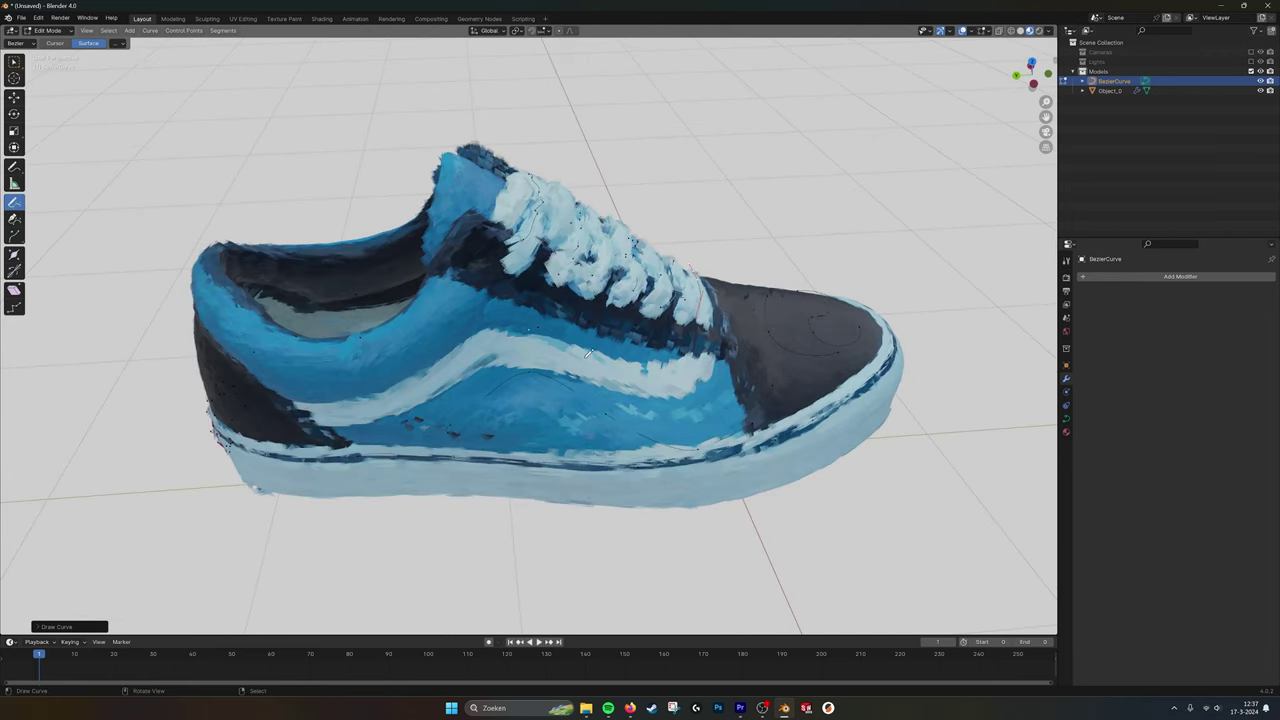
key("Tab")
key("Tab")
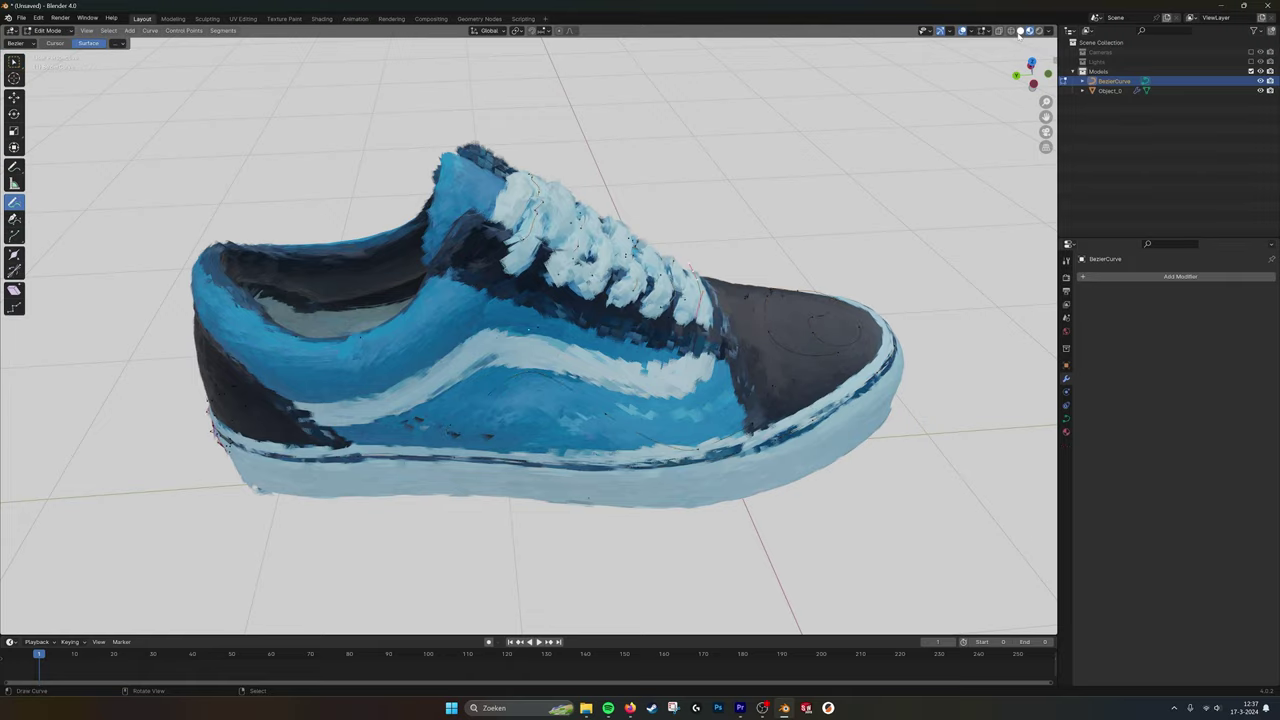
left_click(1020, 30)
middle_click_drag(491, 335, 414, 377)
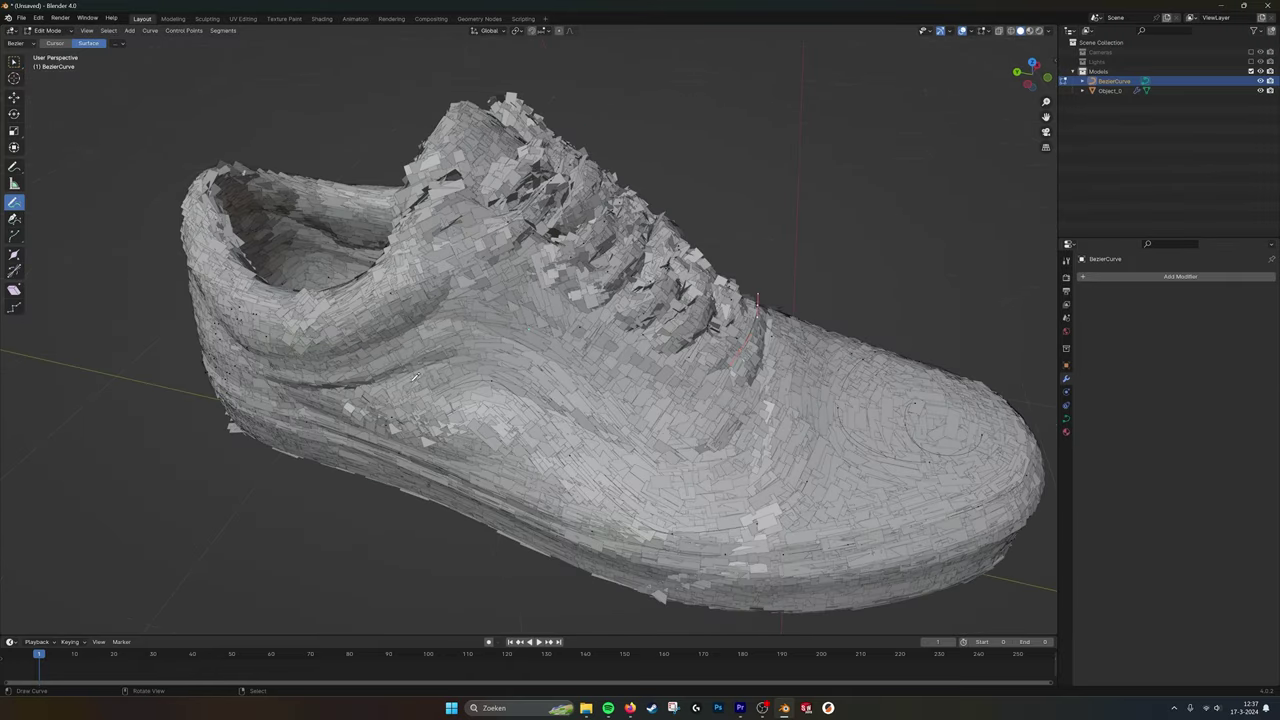
mouse_move(765, 457)
middle_mouse_down()
mouse_move(630, 413)
mouse_move(775, 405)
middle_mouse_up()
key("Tab")
left_click(1029, 31)
scroll(850, 300, "down", 1)
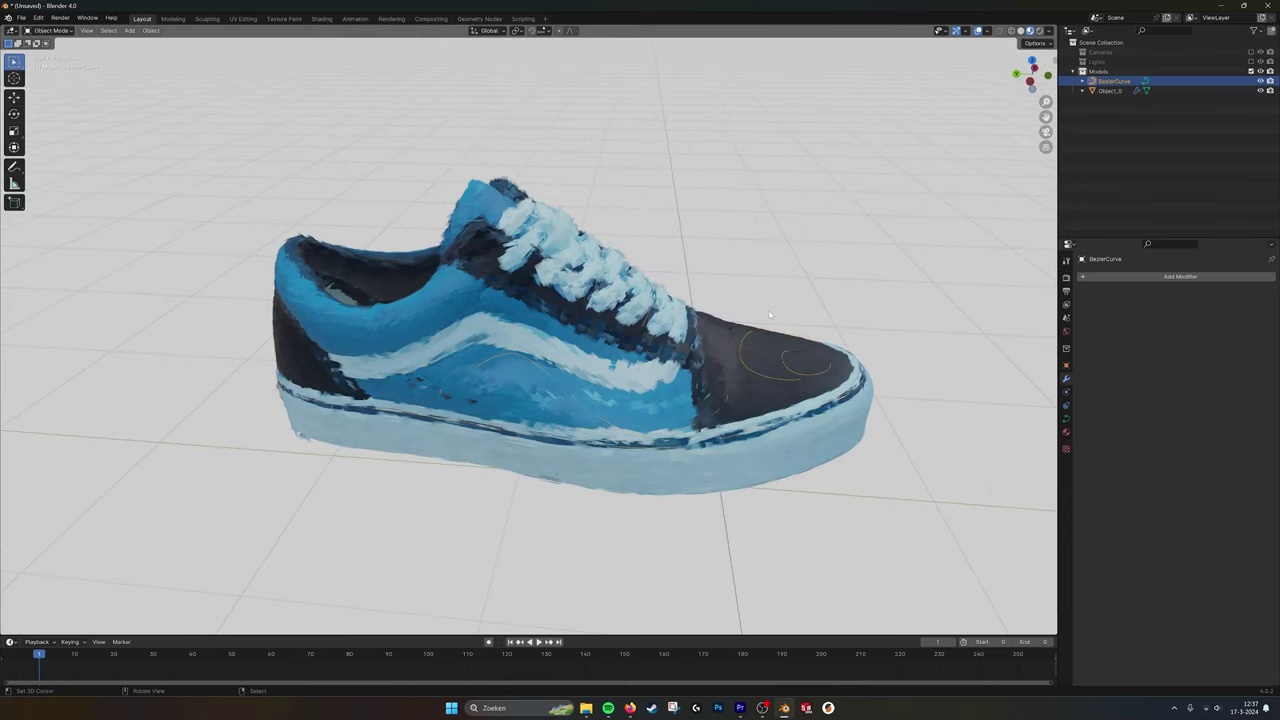
middle_click_drag(830, 350, 752, 334)
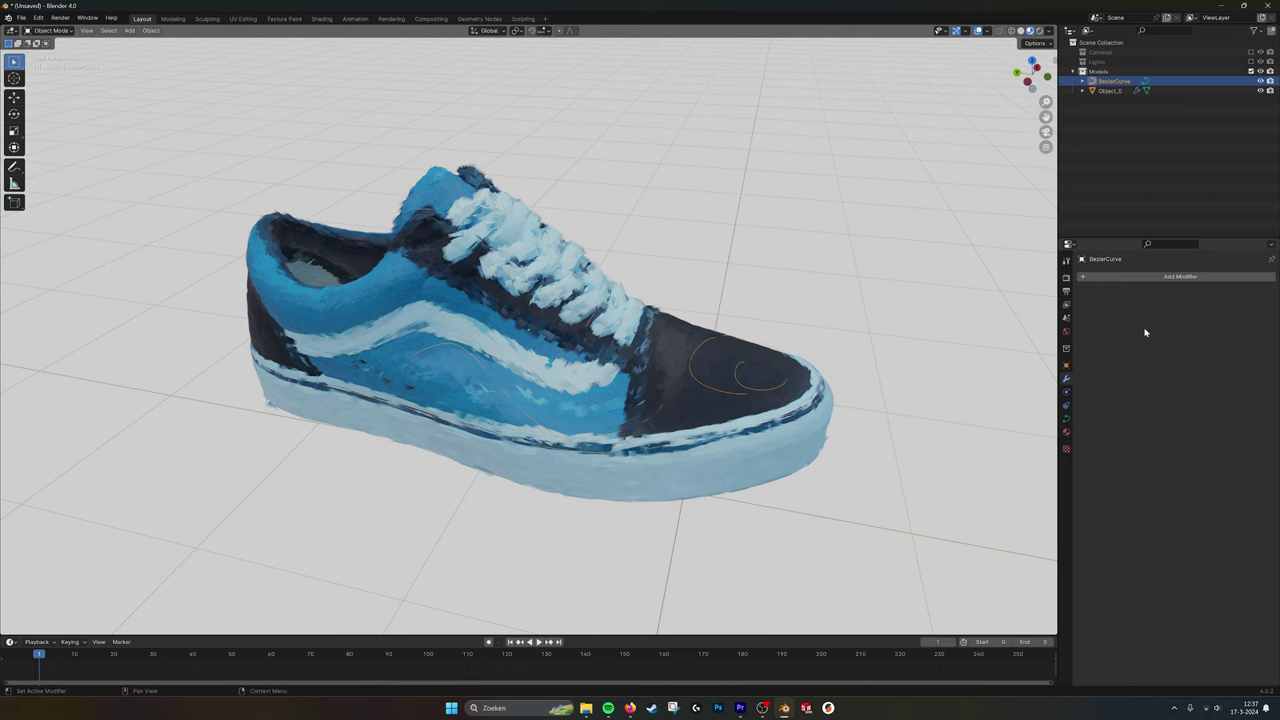
- Select the shoe to review its geometry nodes modifier settings, and deselect it to view the painted result
left_click(596, 342)
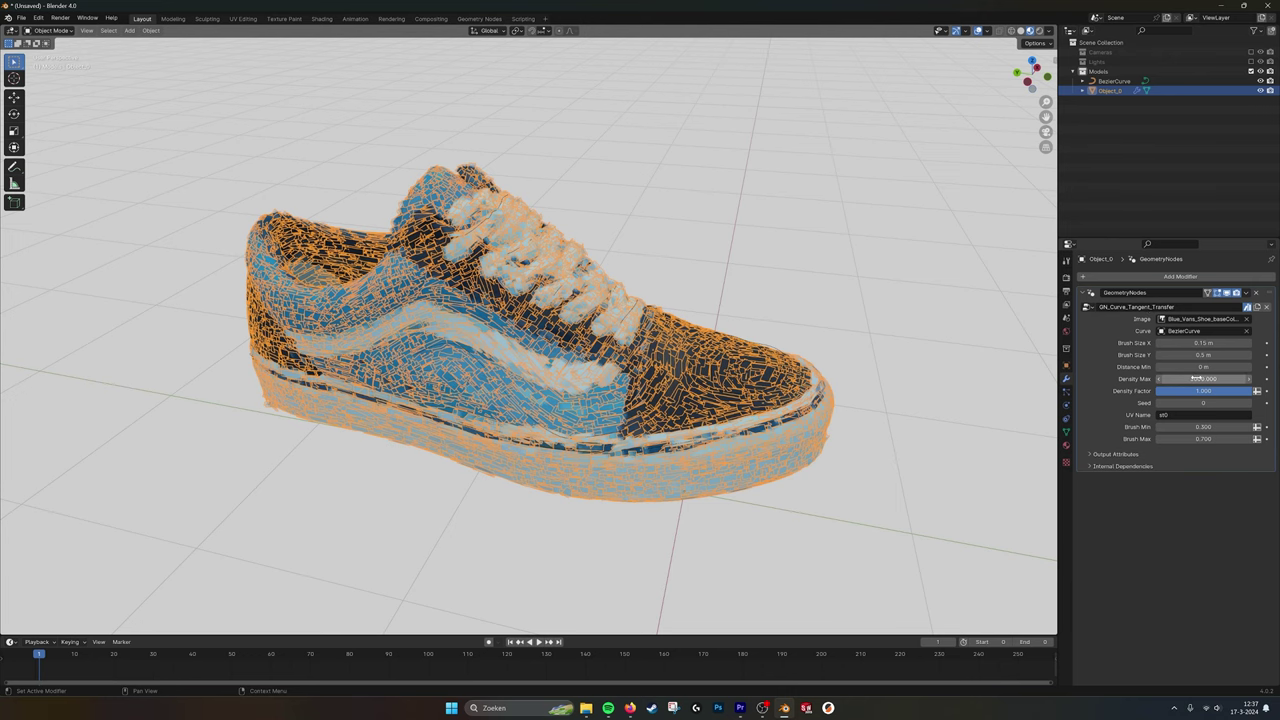
mouse_move(811, 285)
middle_mouse_down()
mouse_move(791, 294)
mouse_move(812, 297)
mouse_move(806, 310)
middle_mouse_up()
left_click(806, 296)
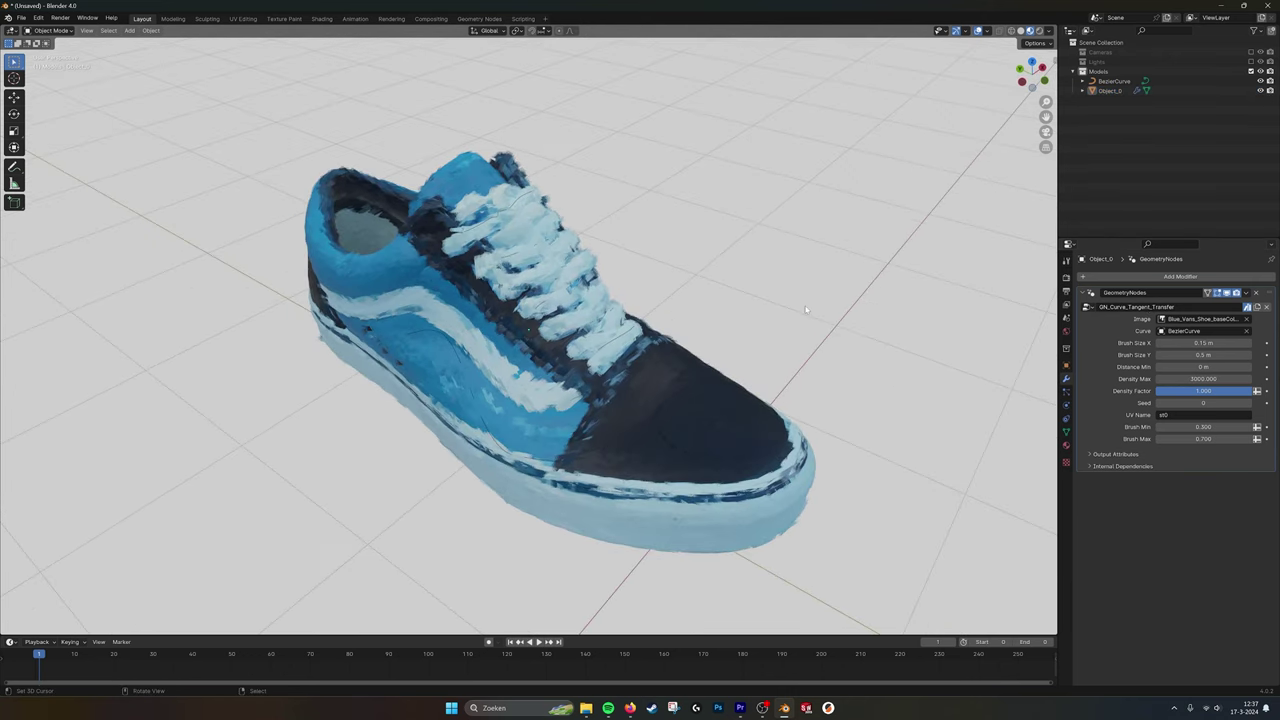